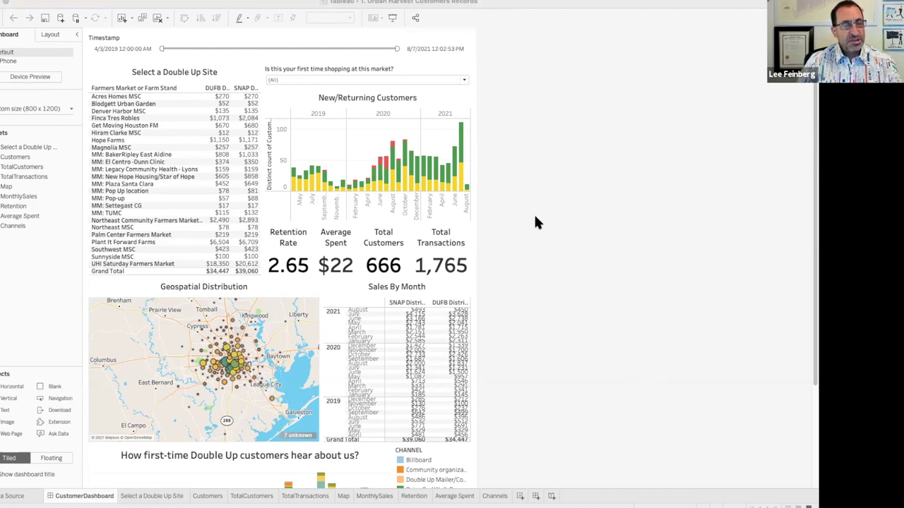
scroll(502, 201, down, 4)
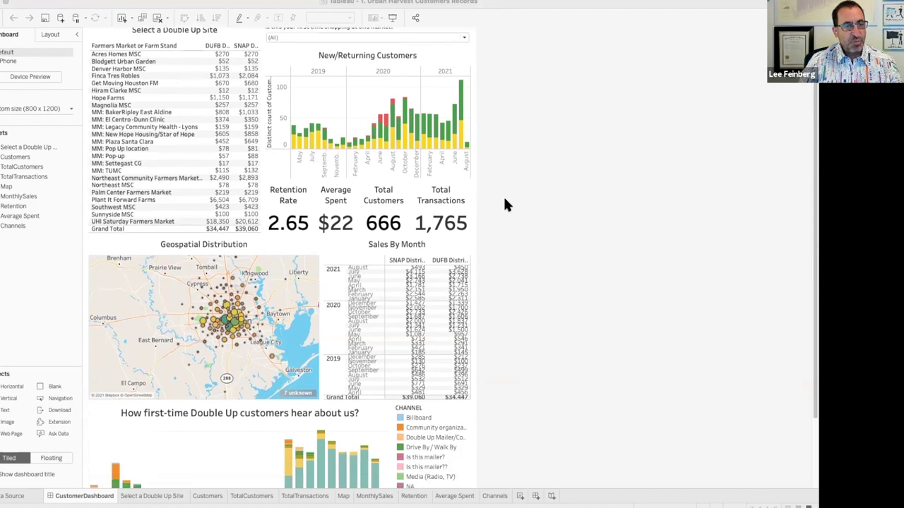
scroll(501, 197, up, 4)
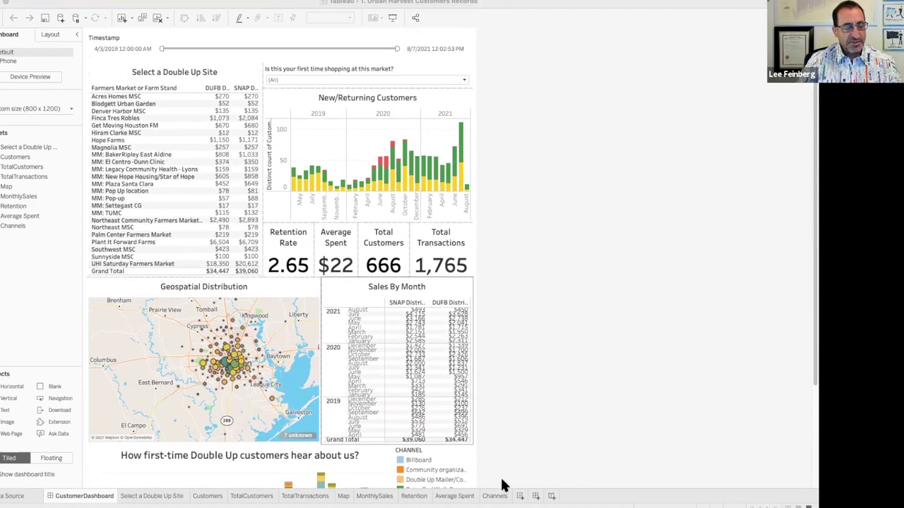
click(512, 393)
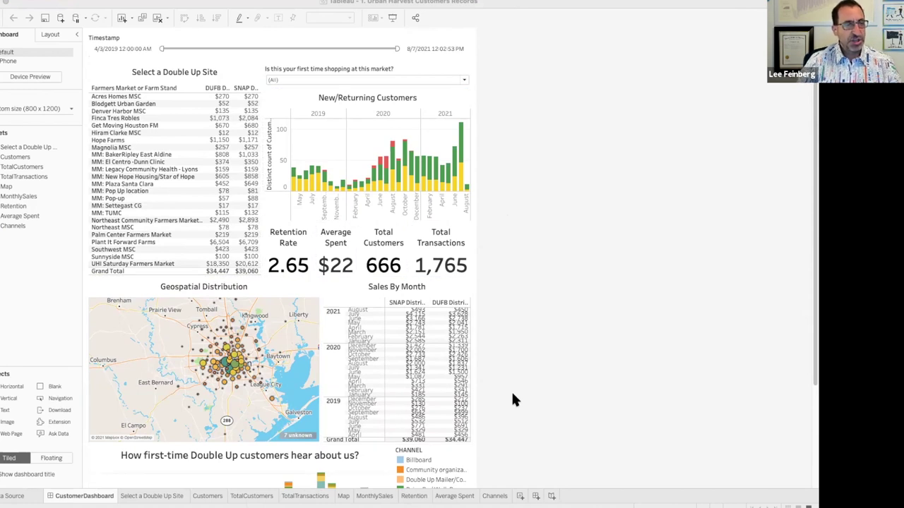
scroll(500, 337, down, 2)
scroll(500, 339, up, 2)
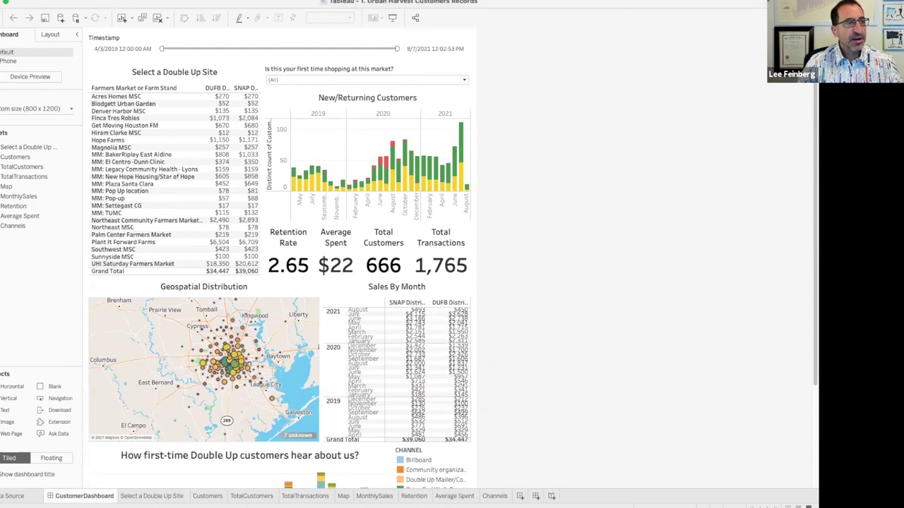
Show the dashboard title and replace its sheet-name placeholder with the draft text "Are We Retaining Customers".
click(141, 0)
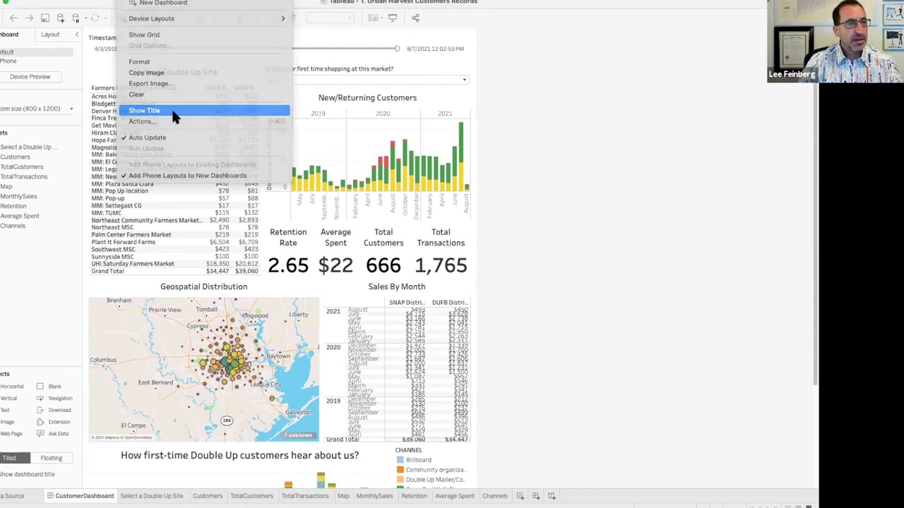
click(173, 113)
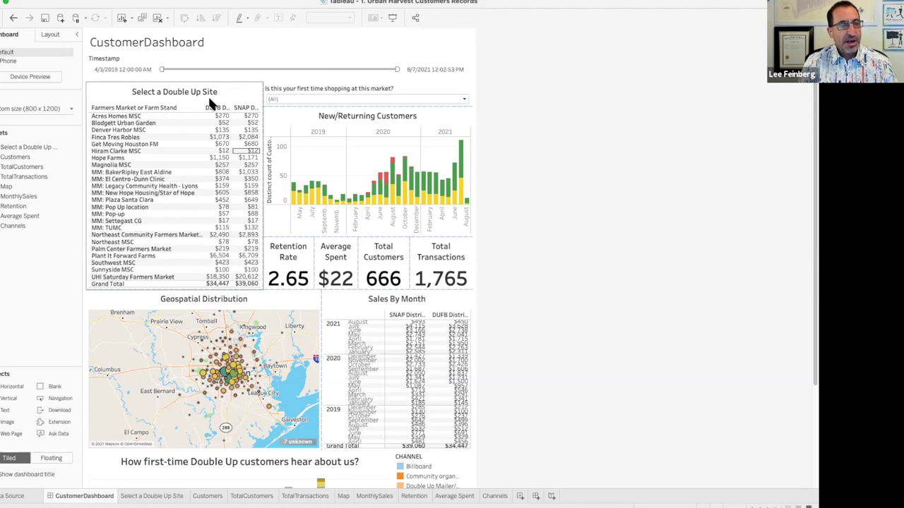
double_click(210, 42)
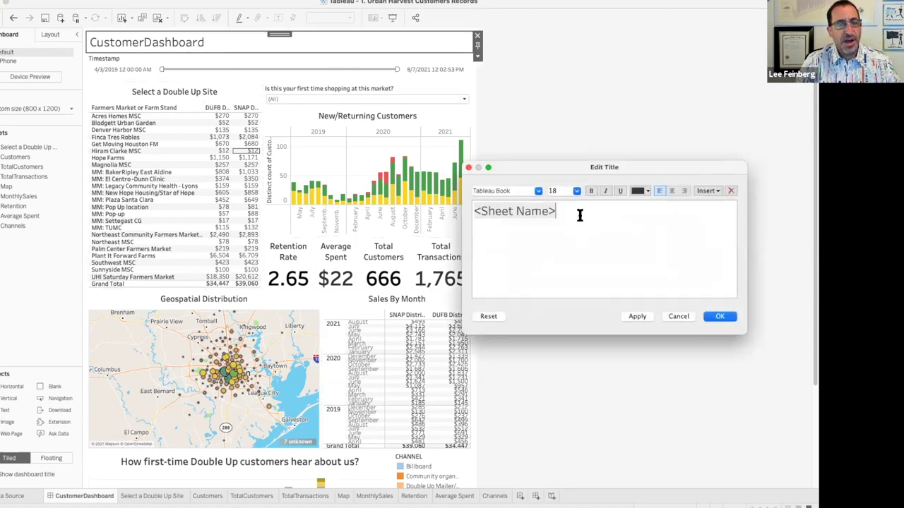
drag(580, 214, 466, 204)
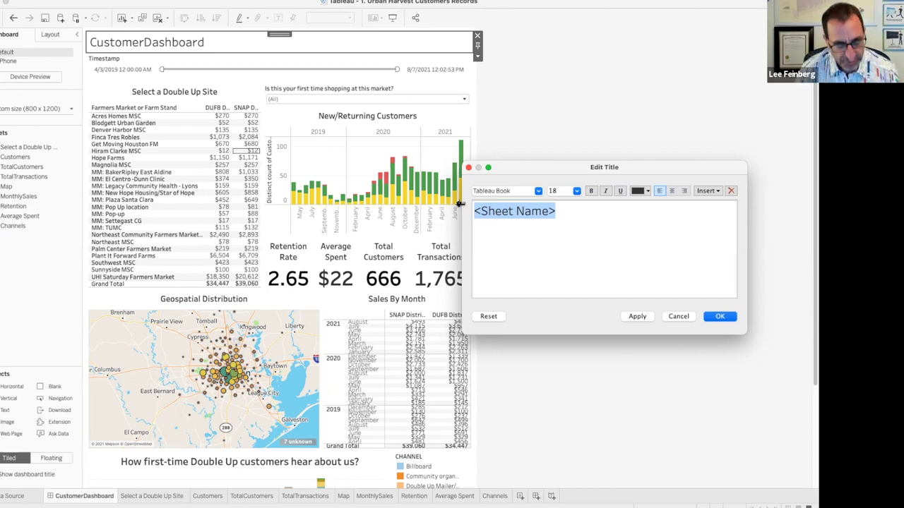
text(Are)
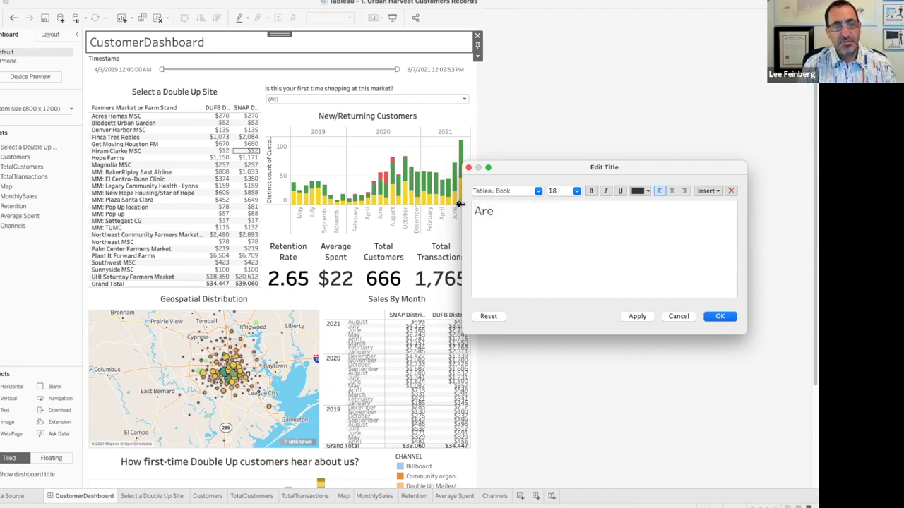
text( We Retia)
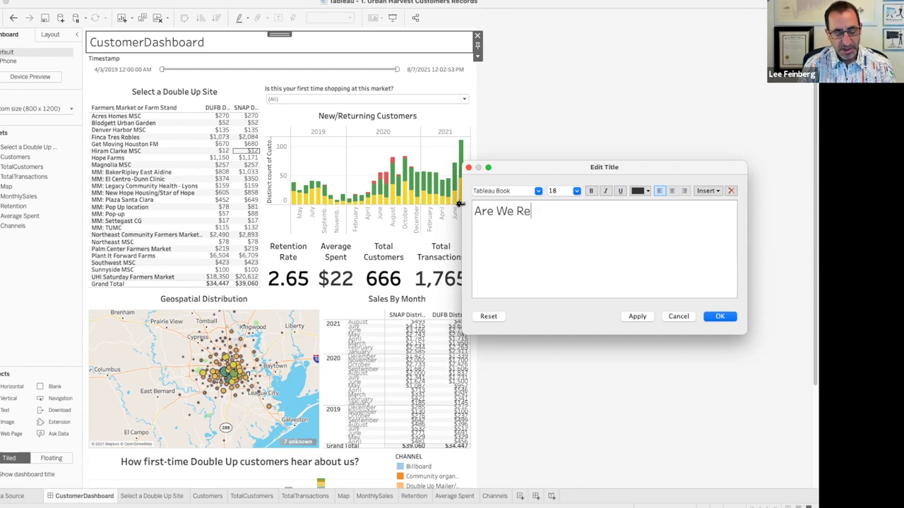
key(BackSpace)
key(BackSpace)
text(aining Customers)
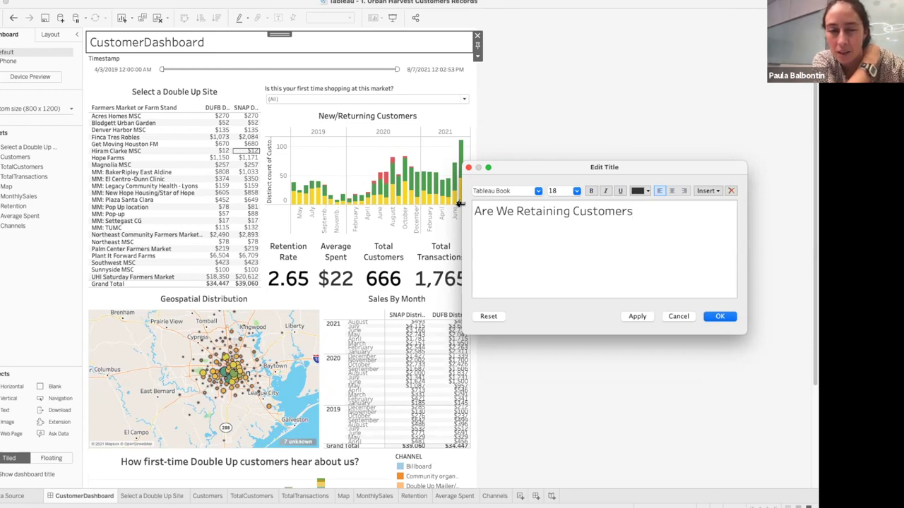
Reword the draft title as "Are Customers Returning".
key(alt+BackSpace)
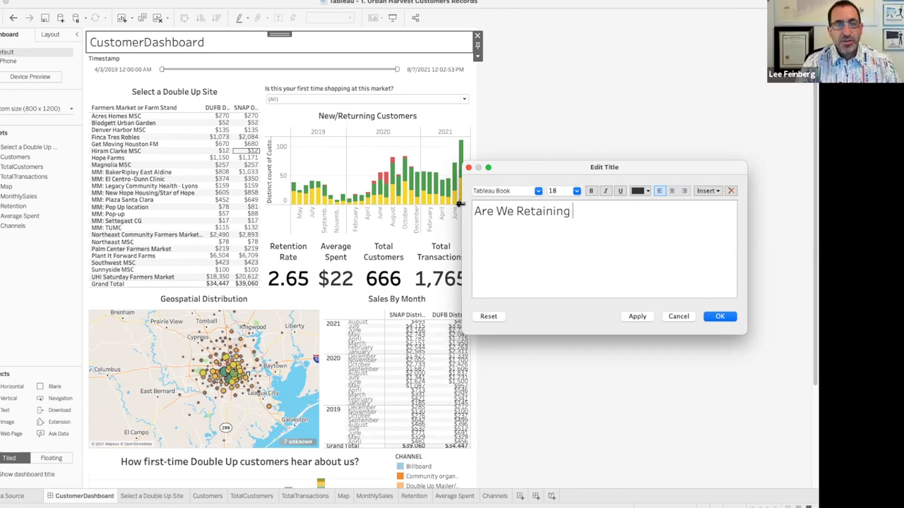
key(alt+BackSpace)
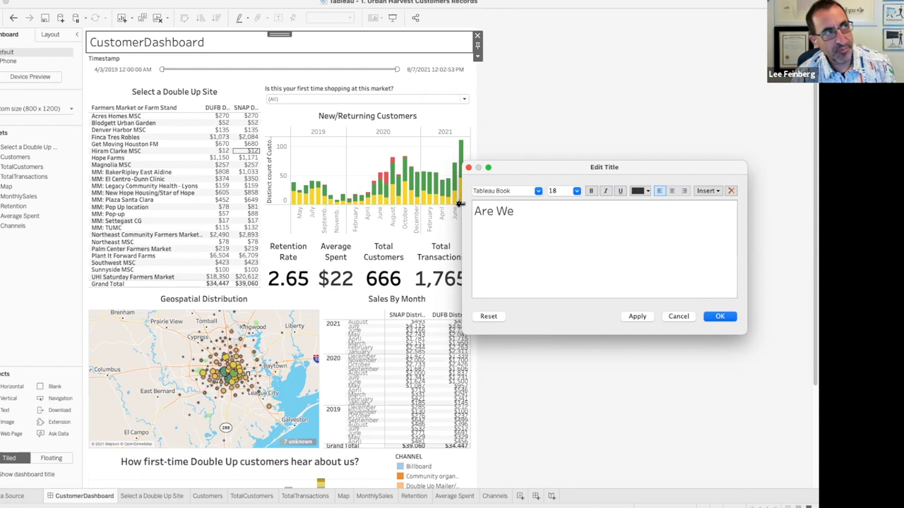
key(BackSpace)
key(BackSpace)
text(Customers)
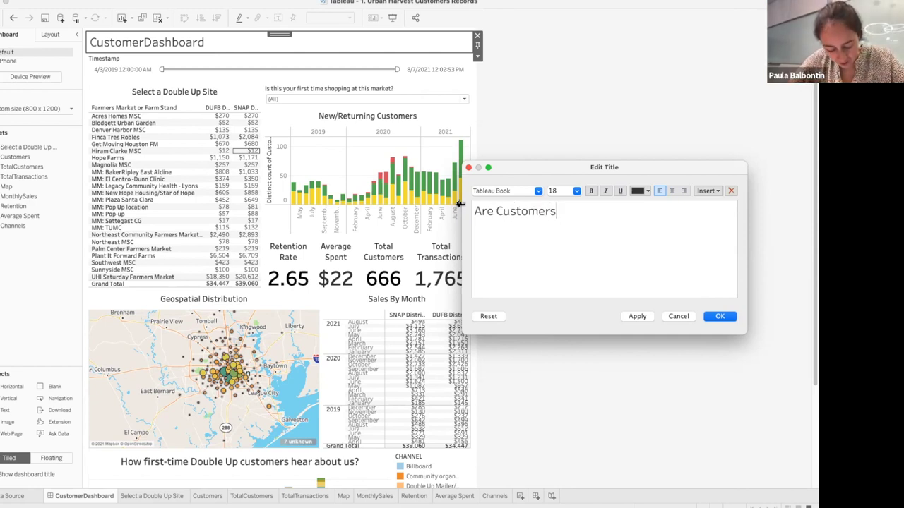
text( Returning to)
key(BackSpace)
key(BackSpace)
text(To)
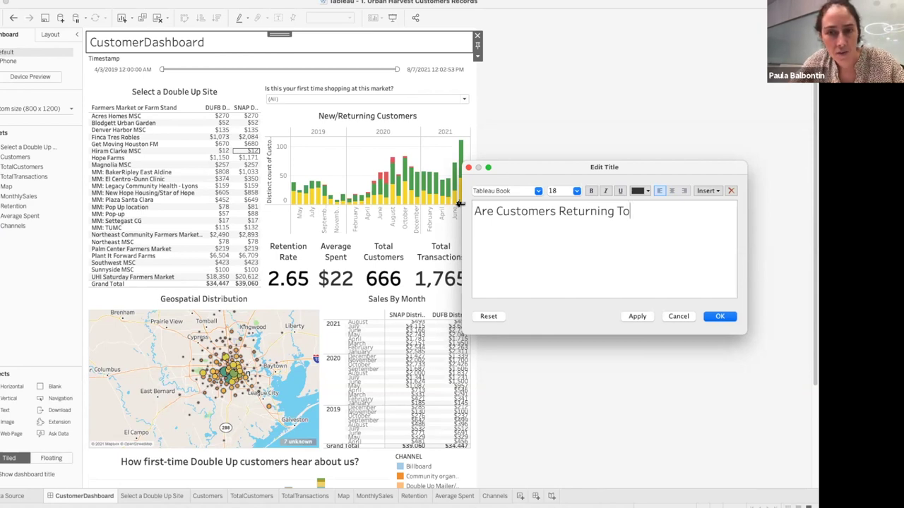
key(BackSpace)
key(BackSpace)
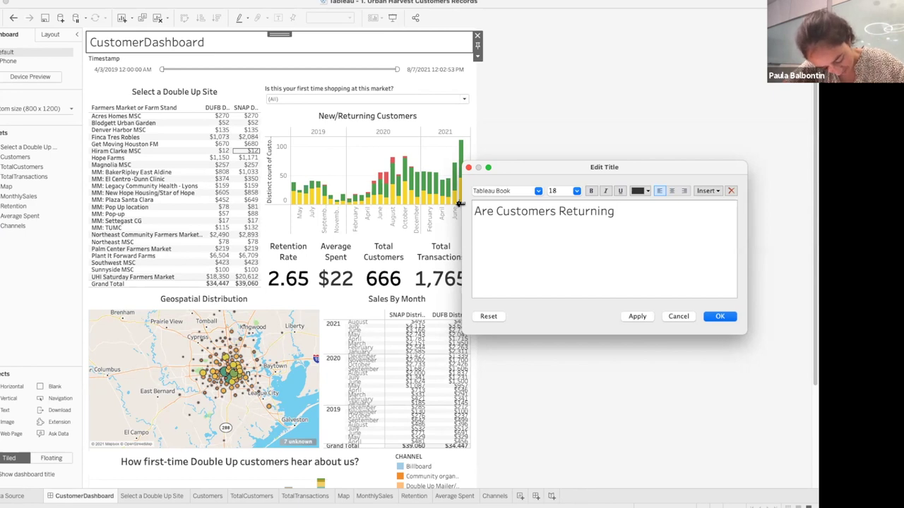
Reword the title as "Are Customers Coming To A Market More Than Once Since The Program Started?".
key(alt+BackSpace)
text(Coming TO)
key(BackSpace)
text(o)
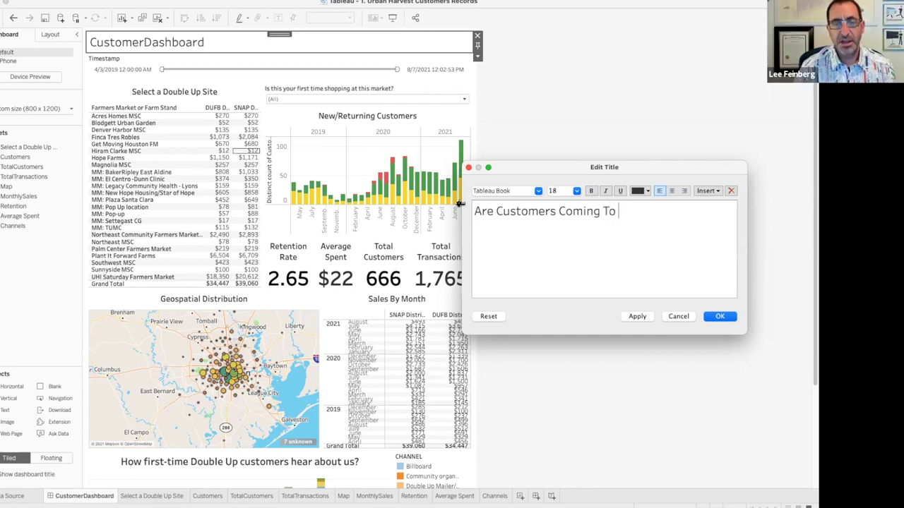
text( A Market)
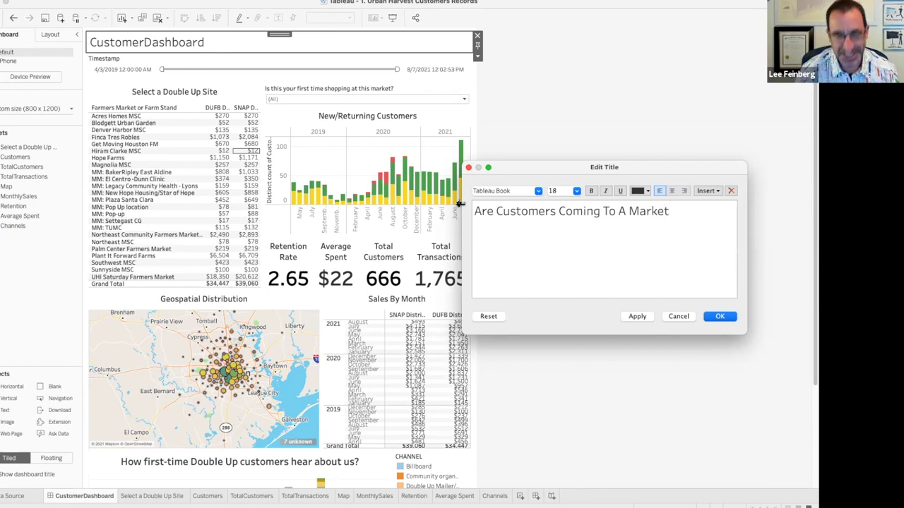
text( More Than Once Since th)
key(BackSpace)
key(BackSpace)
text(The prog)
key(BackSpace)
key(BackSpace)
key(BackSpace)
key(BackSpace)
text(Program Started)
text(?)
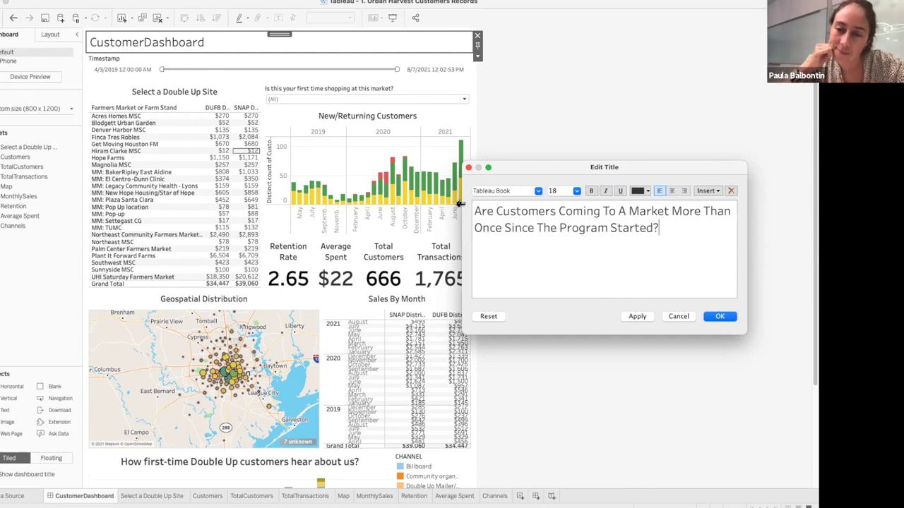
Change "A Market" to "Any Market" in the title, prefix it with "RETENTION: ", and apply it to the dashboard.
click(627, 212)
text(ny)
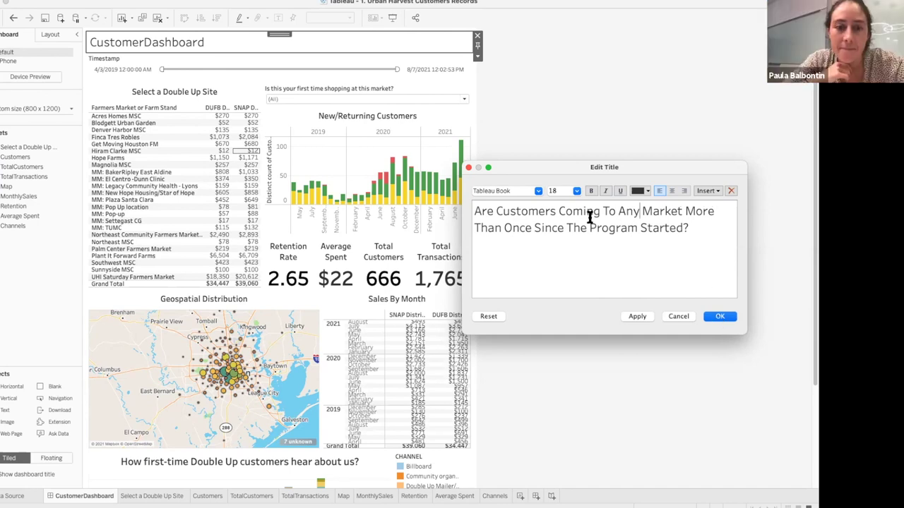
click(476, 210)
text(Re)
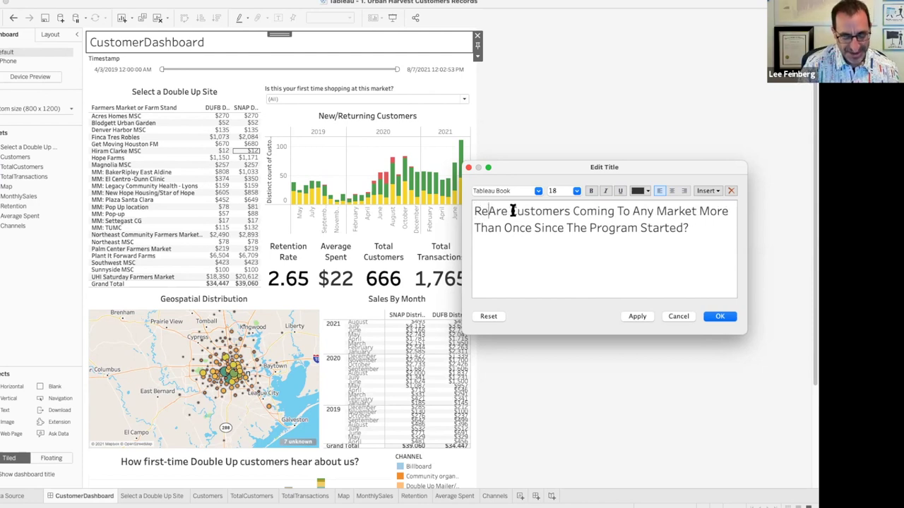
key(BackSpace)
text(ETEN )
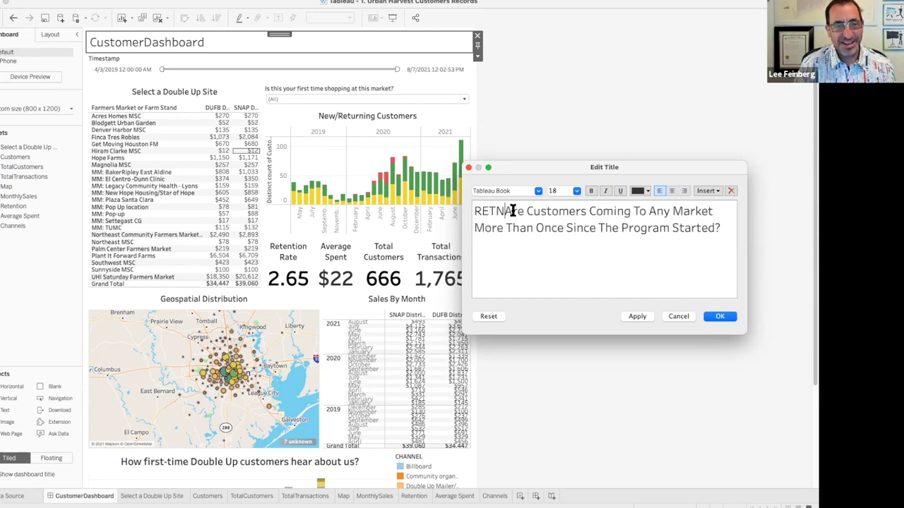
text(TION:)
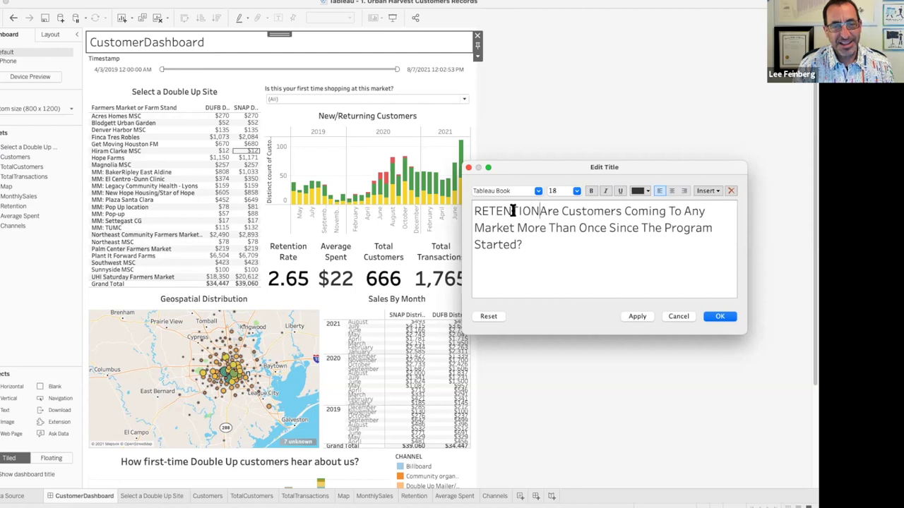
click(641, 319)
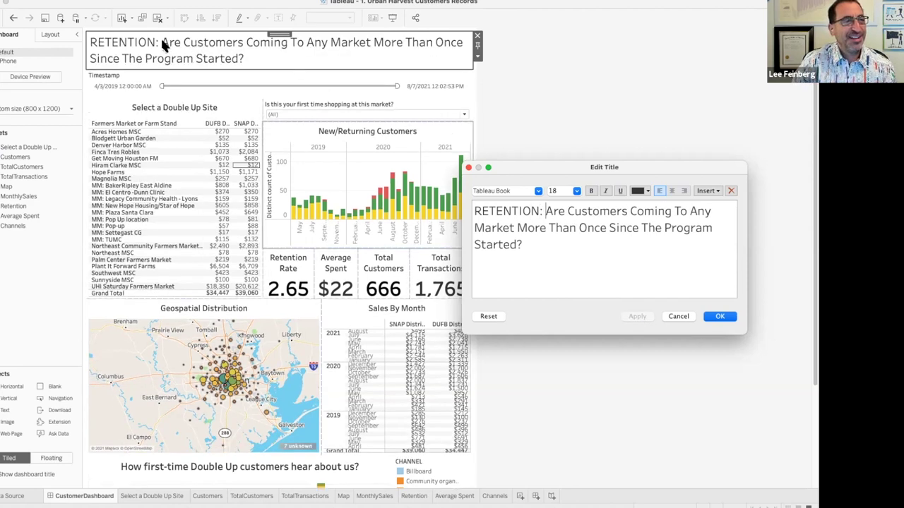
click(716, 317)
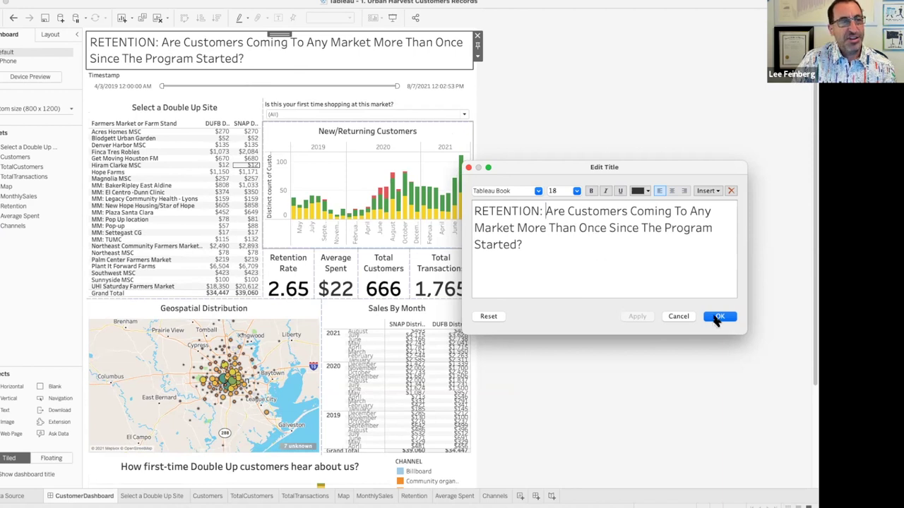
click(717, 318)
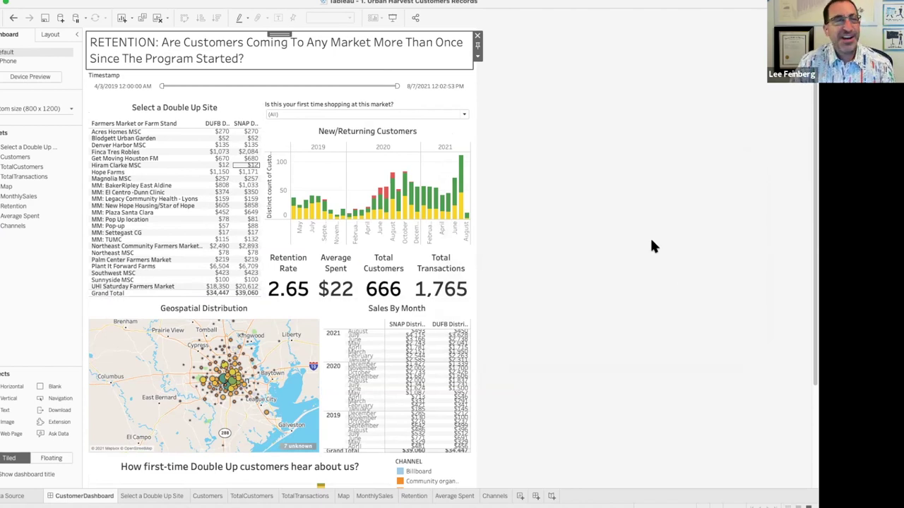
click(590, 139)
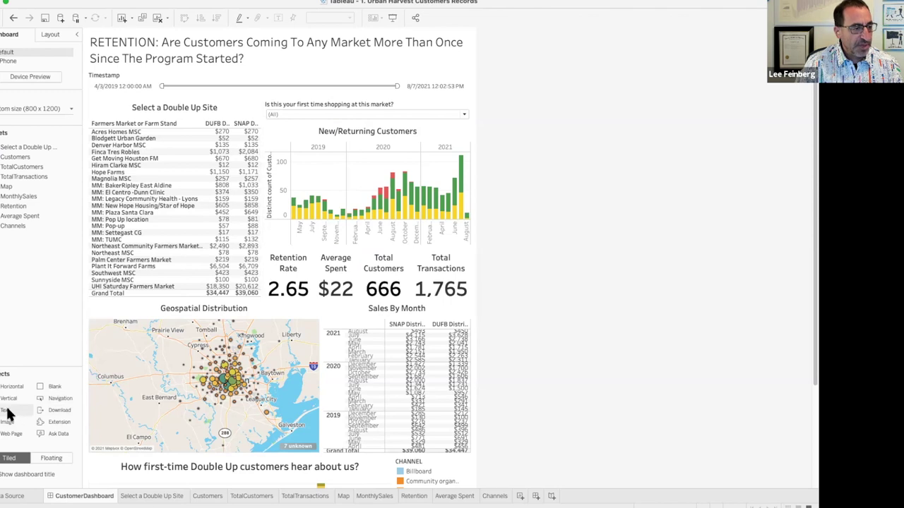
Add a text object reading "(i)" to the dashboard's title area.
mouse_move(7, 413)
mouse_down()
mouse_move(492, 105)
mouse_move(494, 85)
mouse_move(445, 48)
mouse_move(353, 55)
mouse_move(436, 60)
mouse_up()
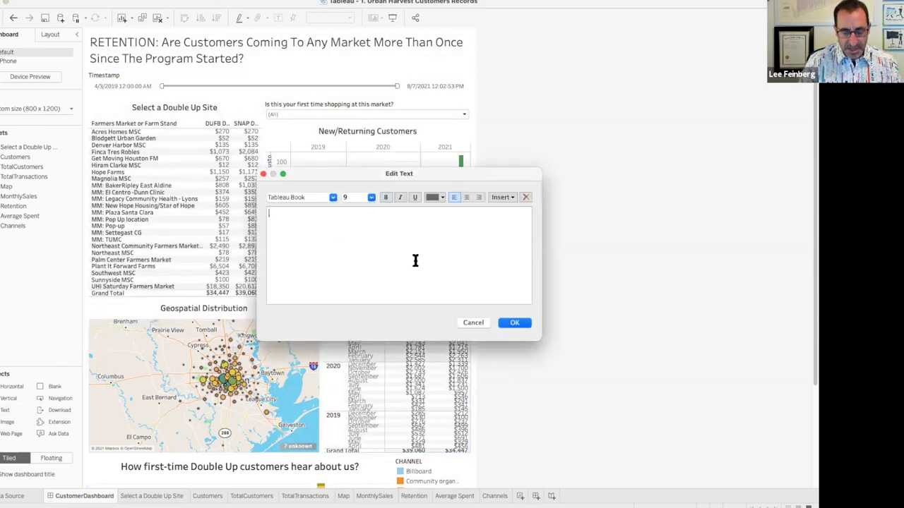
text((i)
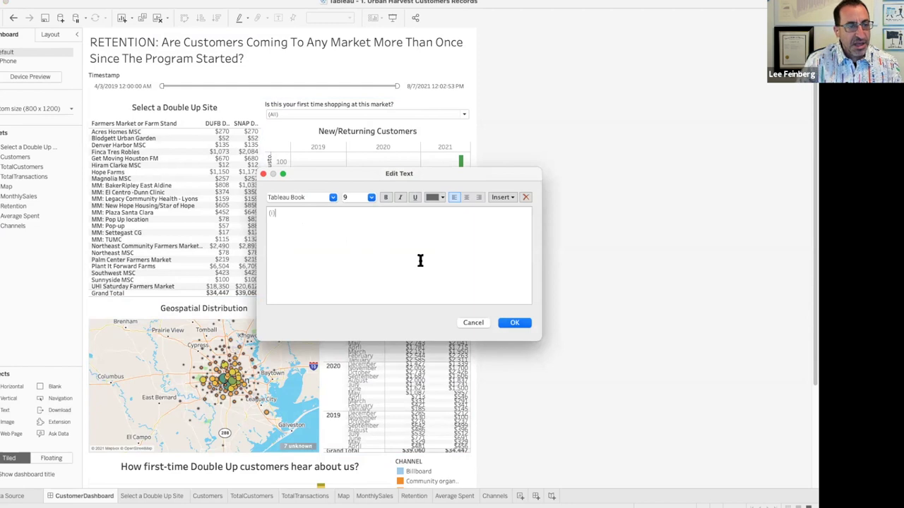
click(515, 322)
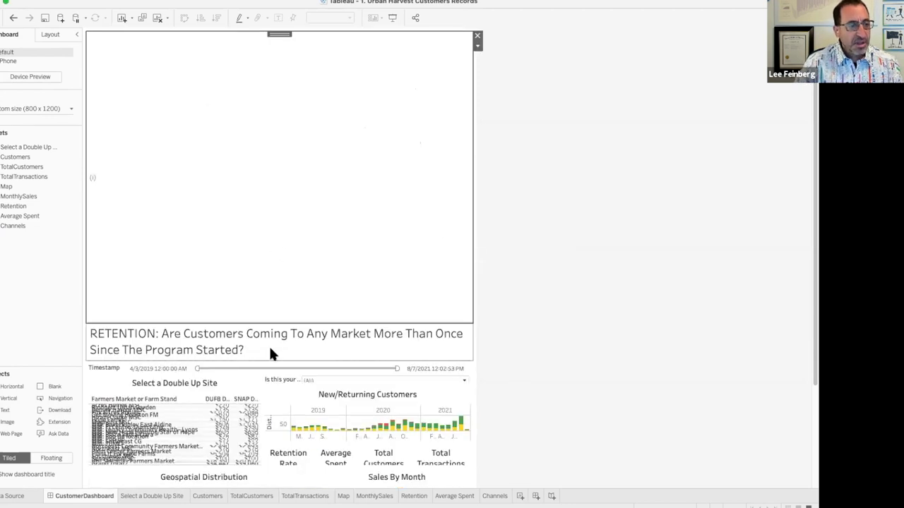
Place the title to the left of the "(i)" text and shrink their shared row to about the title's two-line height.
click(278, 329)
drag(278, 318, 106, 244)
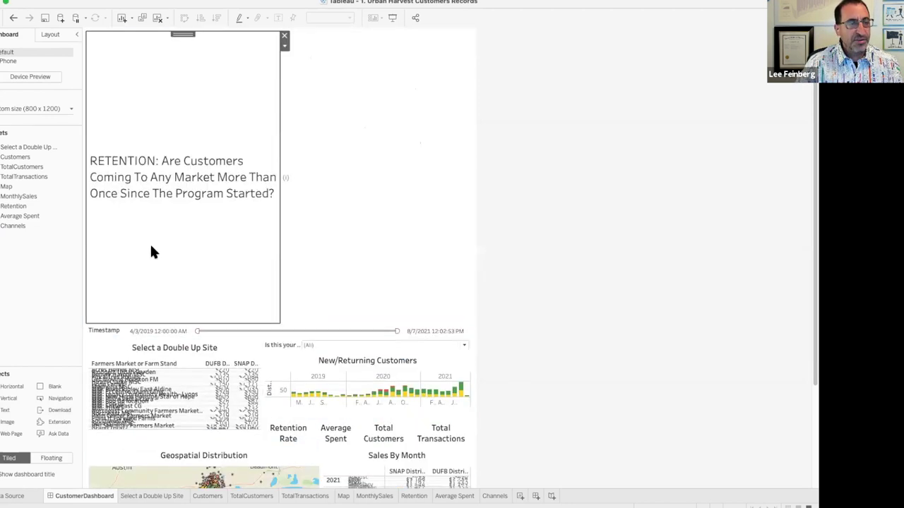
drag(330, 321, 431, 75)
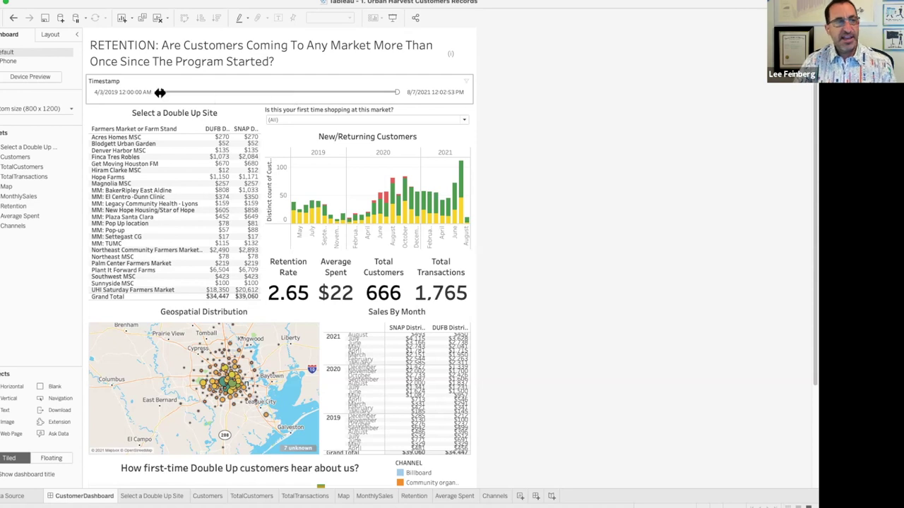
Try starting the Timestamp filter range at 1/30/2020, and restore the start to 4/3/2019.
drag(162, 92, 243, 91)
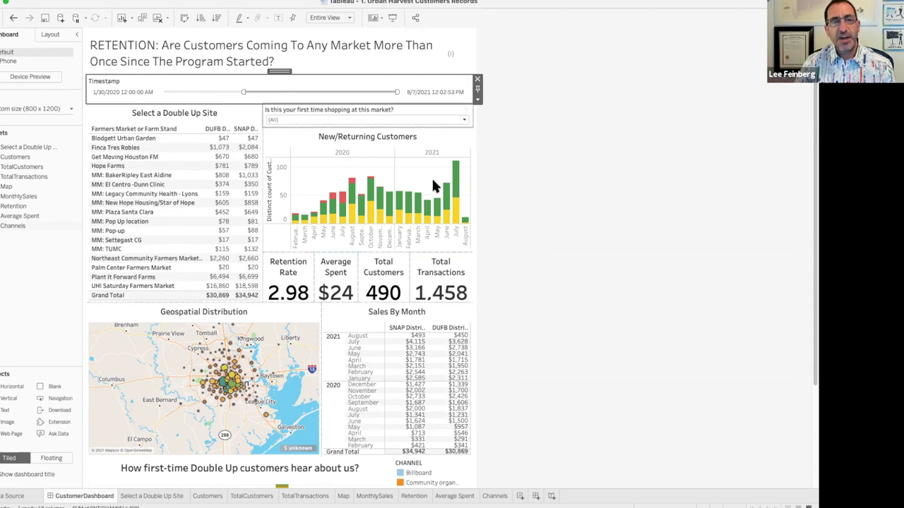
mouse_move(464, 222)
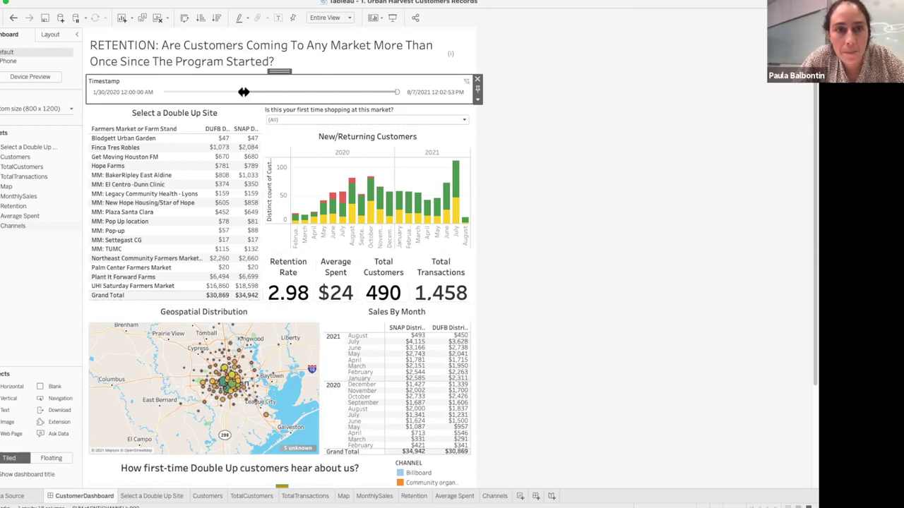
drag(243, 92, 150, 100)
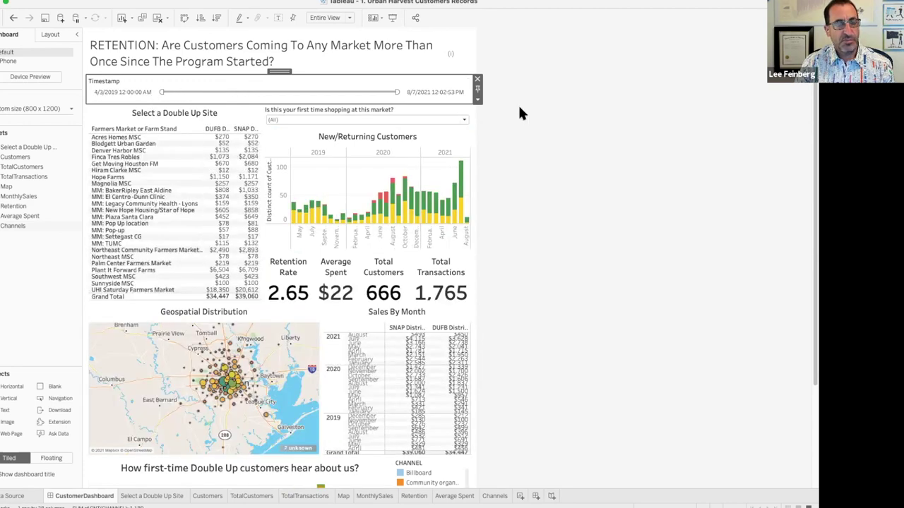
Review the whole dashboard down to the first-time customer channels chart, and inspect the July 2021 bar in the New/Returning Customers chart.
click(526, 158)
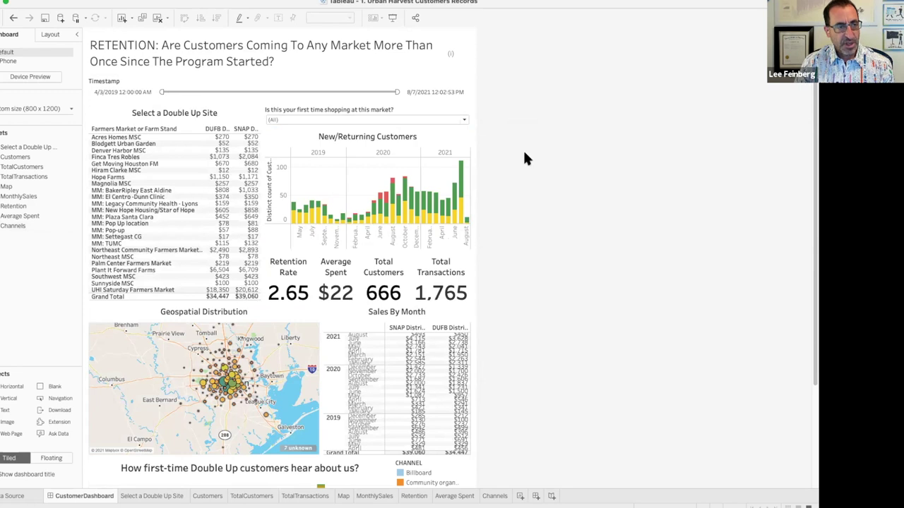
scroll(526, 158, down, 1)
scroll(526, 158, up, 1)
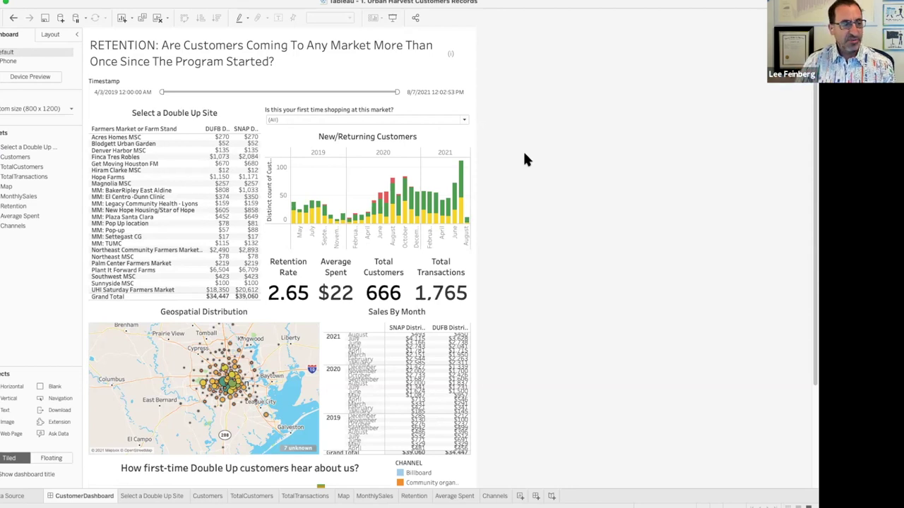
scroll(524, 160, down, 4)
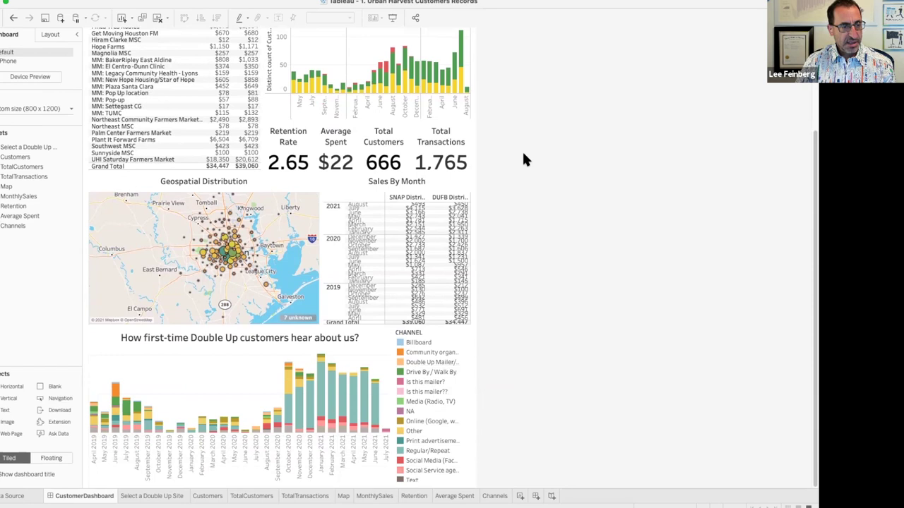
scroll(524, 159, up, 4)
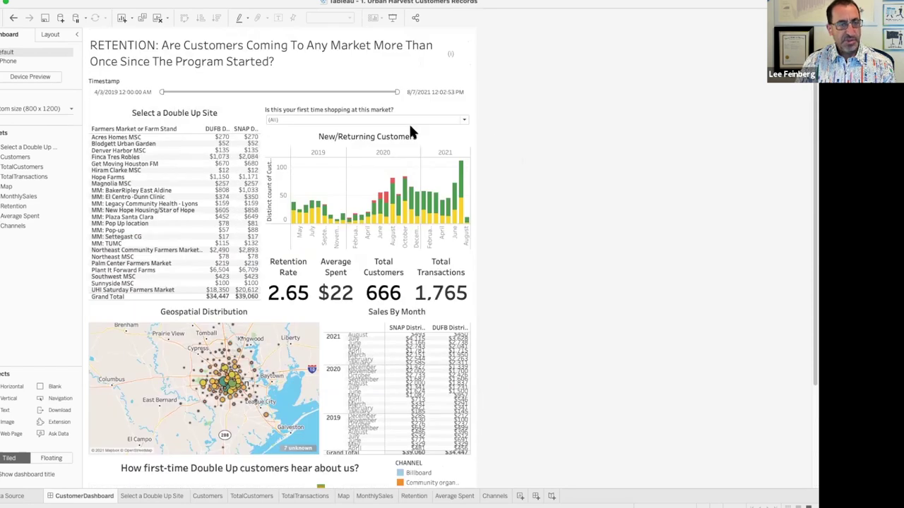
click(426, 137)
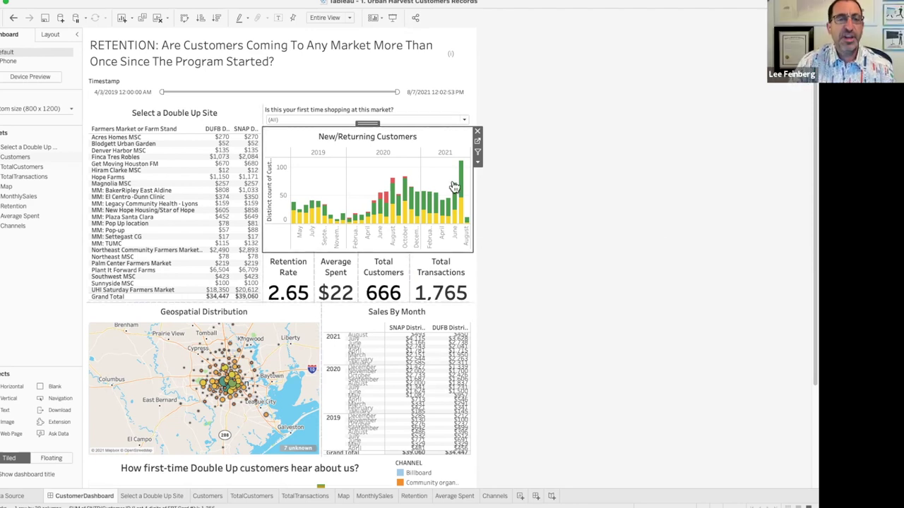
mouse_move(463, 184)
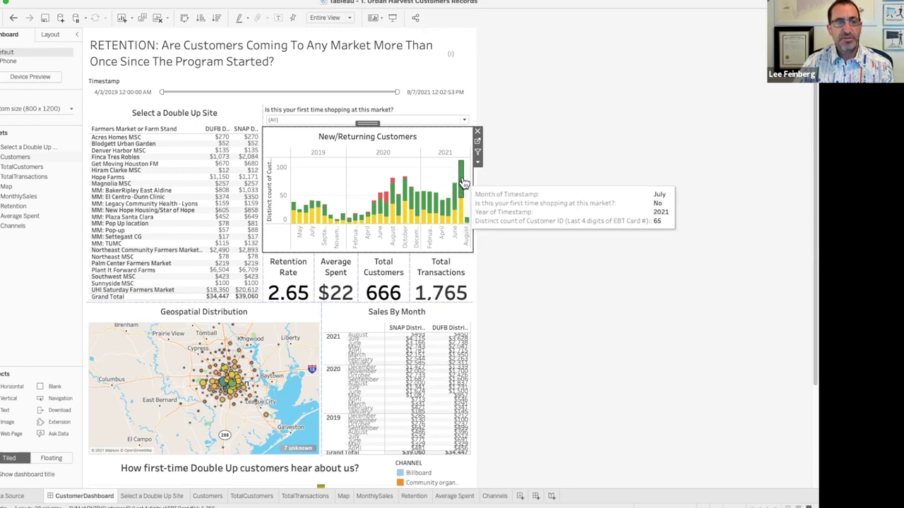
mouse_move(462, 205)
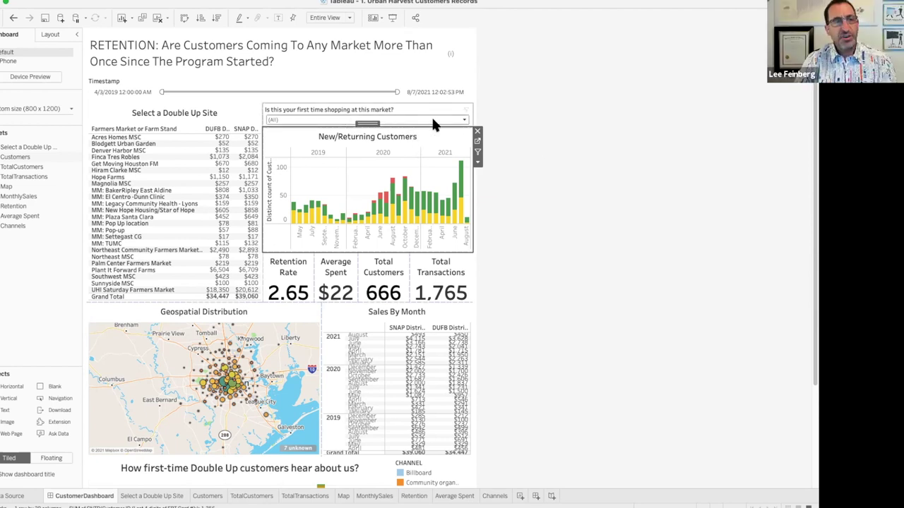
scroll(539, 152, down, 2)
scroll(538, 152, up, 2)
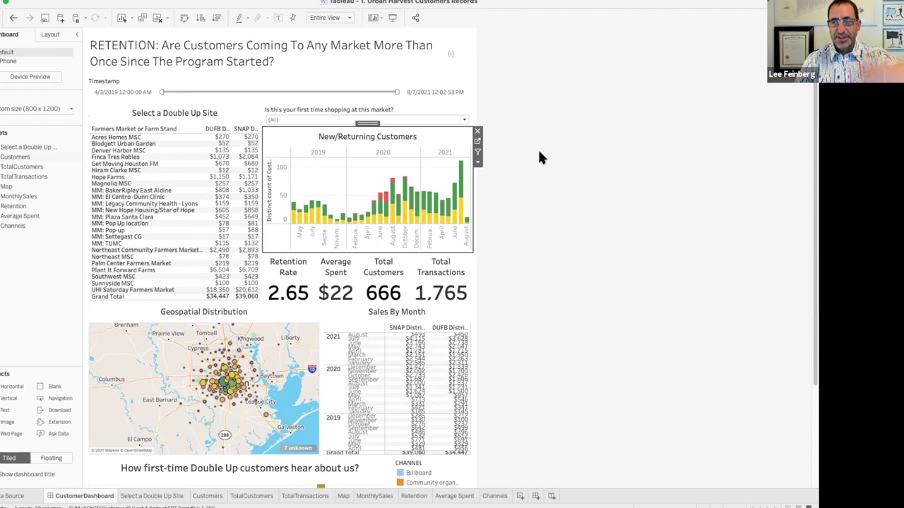
scroll(537, 147, down, 5)
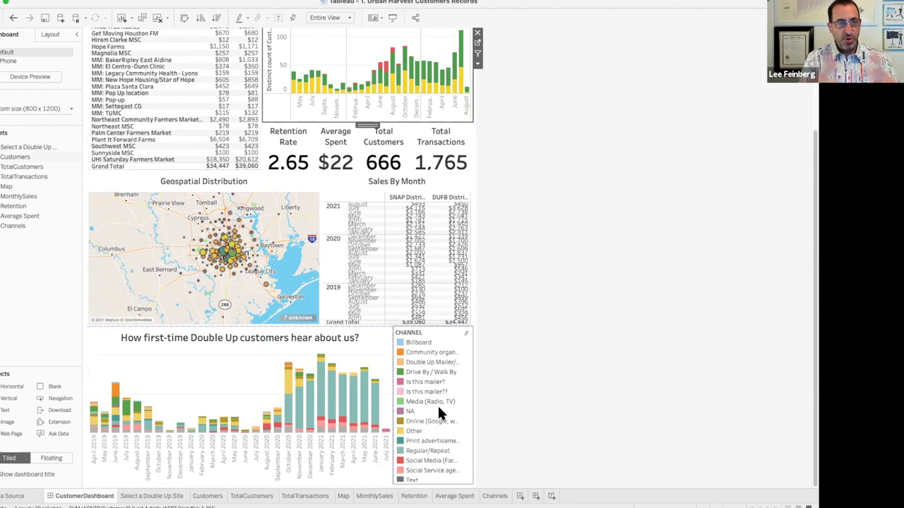
scroll(498, 342, up, 5)
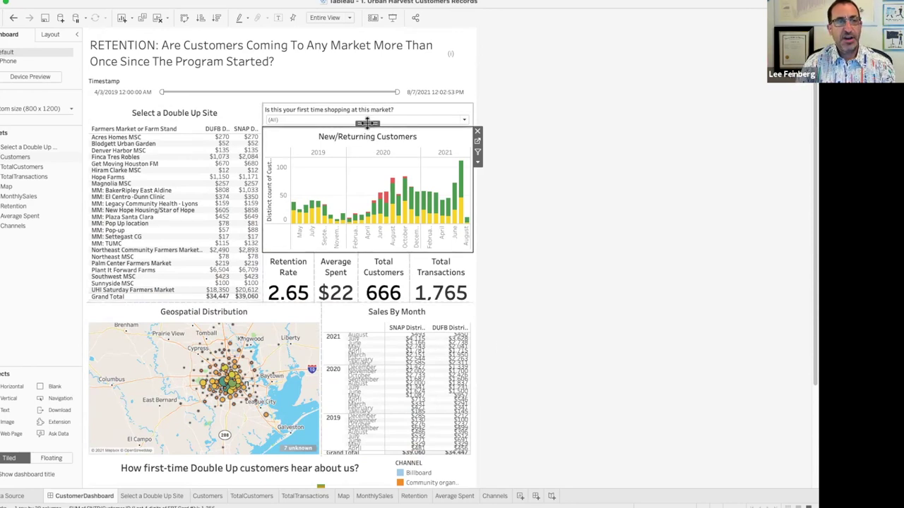
Place the New/Returning Customers chart beneath the dashboard title beside the Timestamp filter, then make their row taller and widen the chart.
mouse_move(367, 124)
mouse_down()
mouse_move(207, 117)
mouse_move(141, 99)
mouse_move(117, 106)
mouse_move(111, 125)
mouse_move(114, 92)
mouse_up()
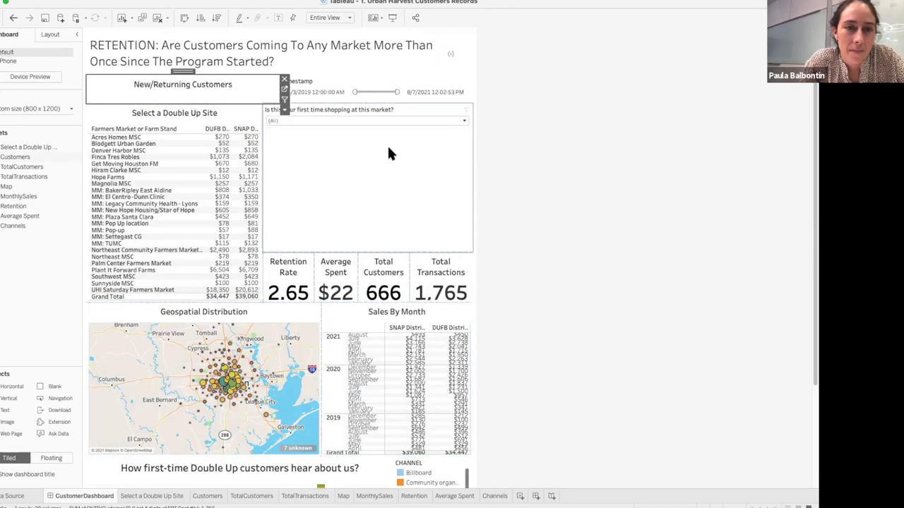
drag(341, 86, 233, 210)
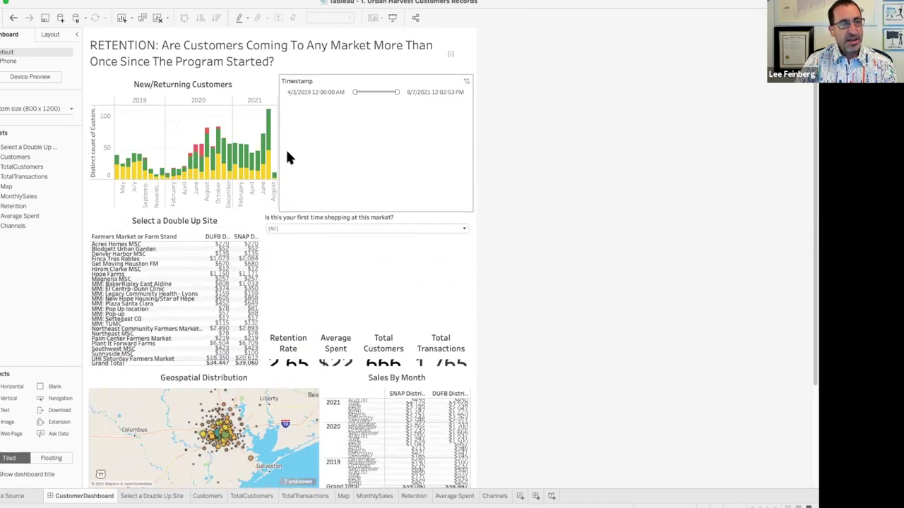
drag(278, 148, 393, 153)
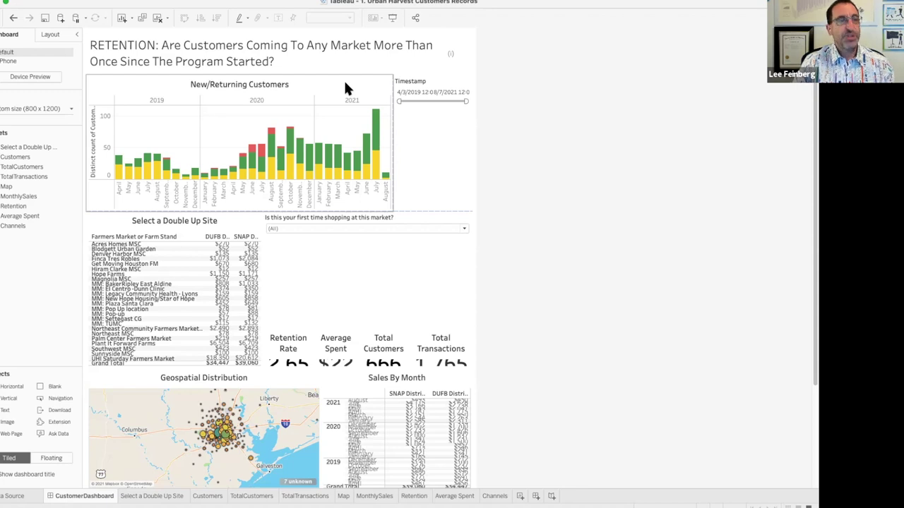
Retitle the New/Returning Customers chart as "Count of Customers".
double_click(254, 82)
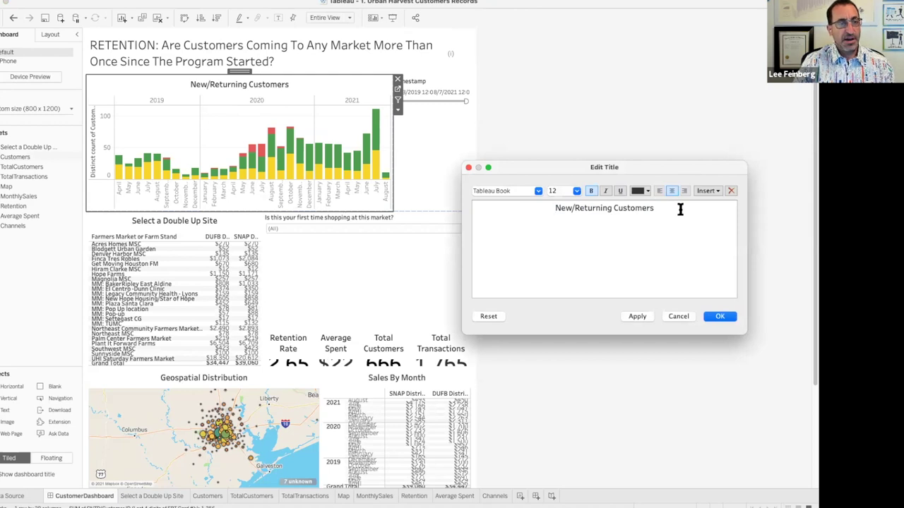
drag(671, 209, 505, 200)
key(BackSpace)
text(Count)
key(BackSpace)
key(BackSpace)
key(BackSpace)
key(BackSpace)
text(oun)
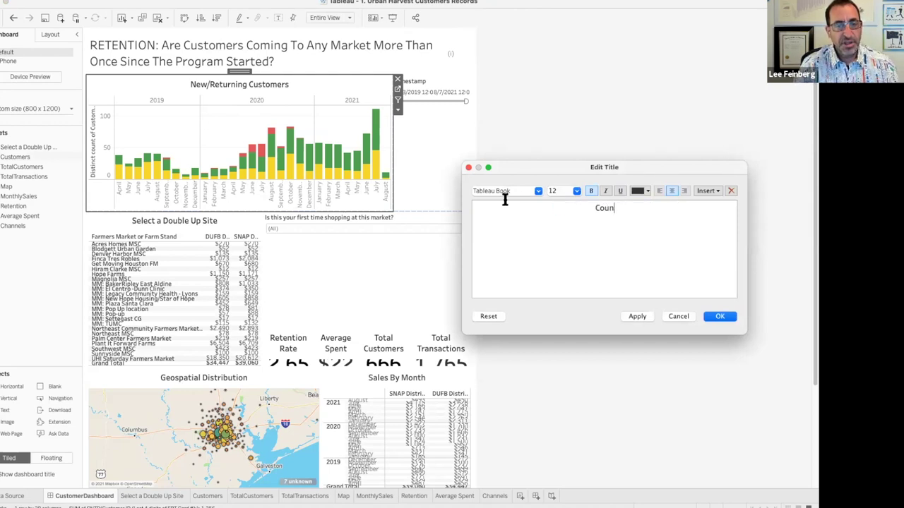
text(t of Customers)
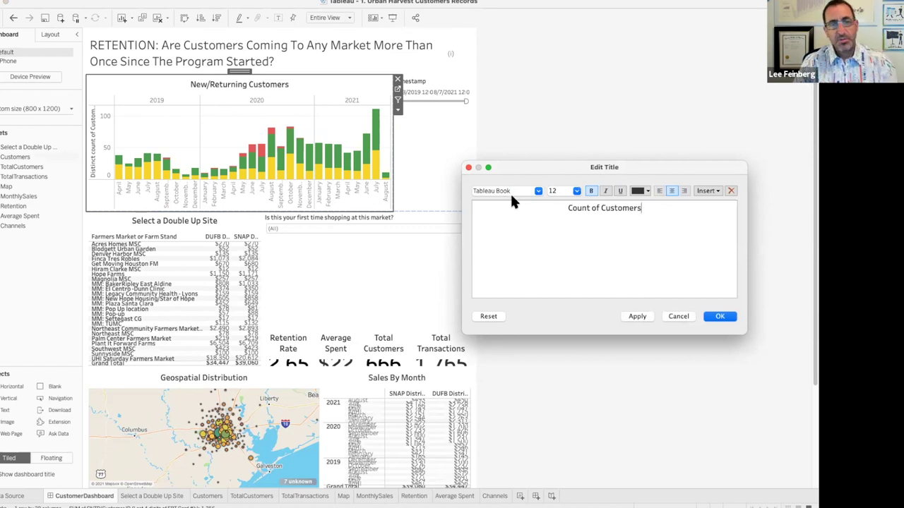
click(716, 318)
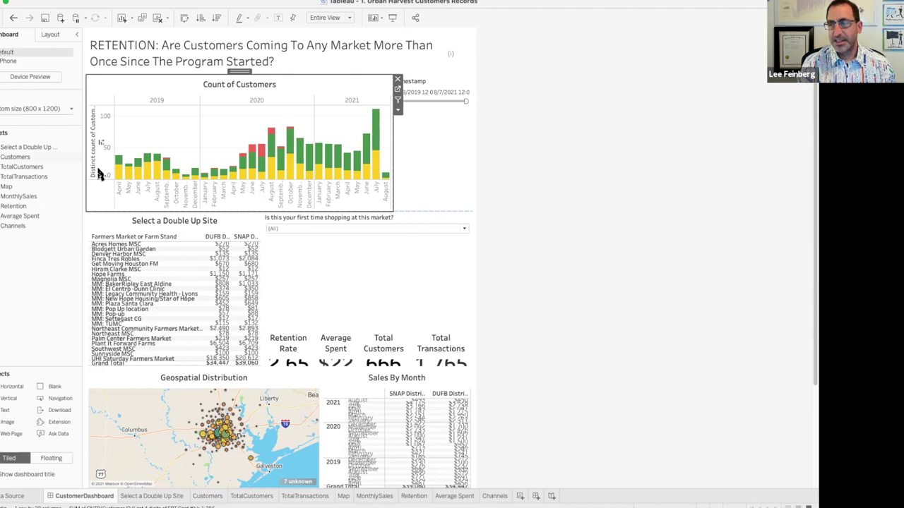
Increase the height of the row holding the Retention Rate, Average Spent, Total Customers and Total Transactions figures.
click(348, 314)
drag(352, 309, 352, 258)
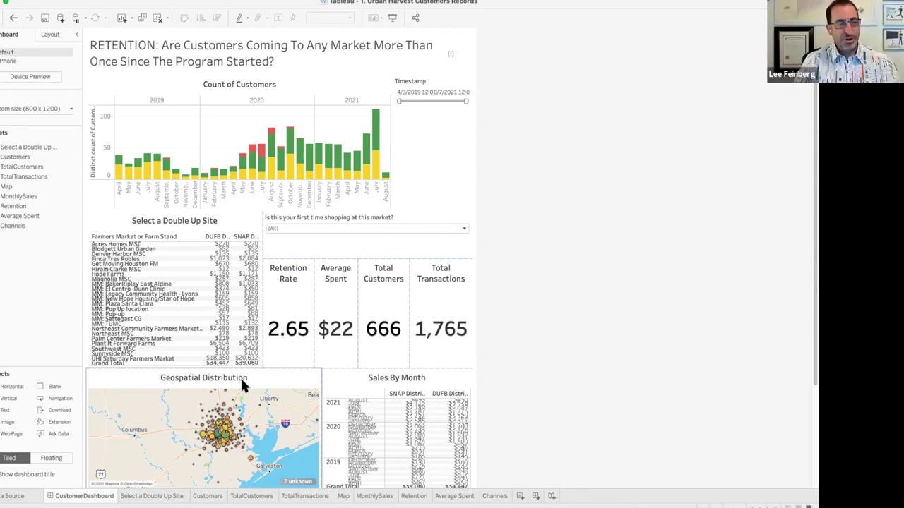
Retitle the Geospatial Distribution map as "Where do our customers come from?".
double_click(244, 375)
drag(659, 207, 553, 203)
text(Where)
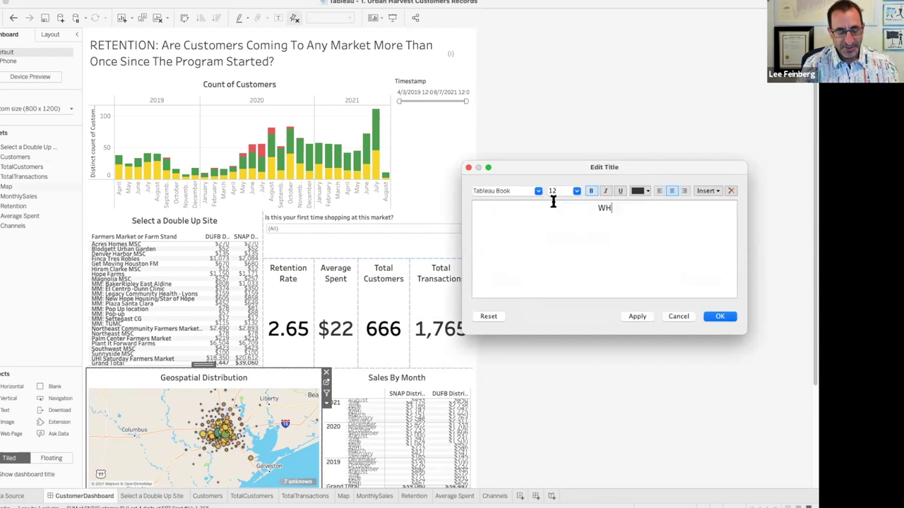
key(BackSpace)
key(BackSpace)
key(BackSpace)
key(BackSpace)
text(here doi)
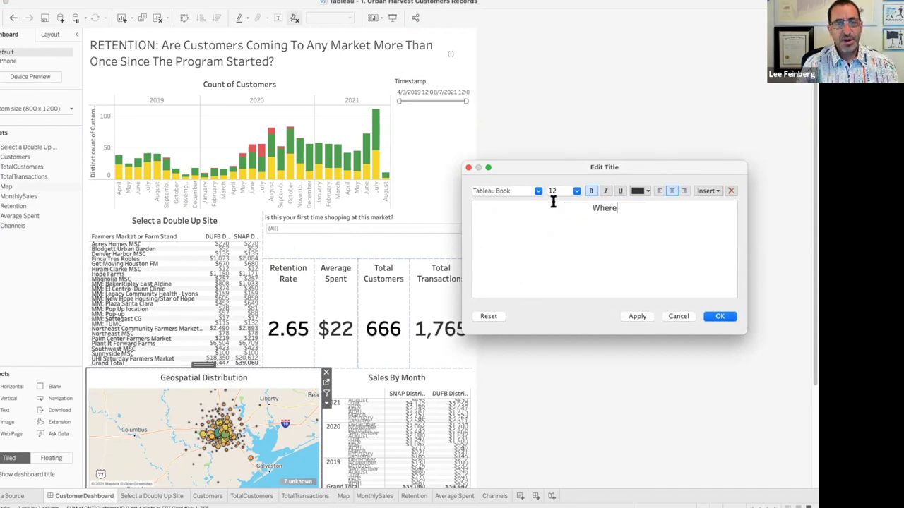
key(BackSpace)
text(our customers)
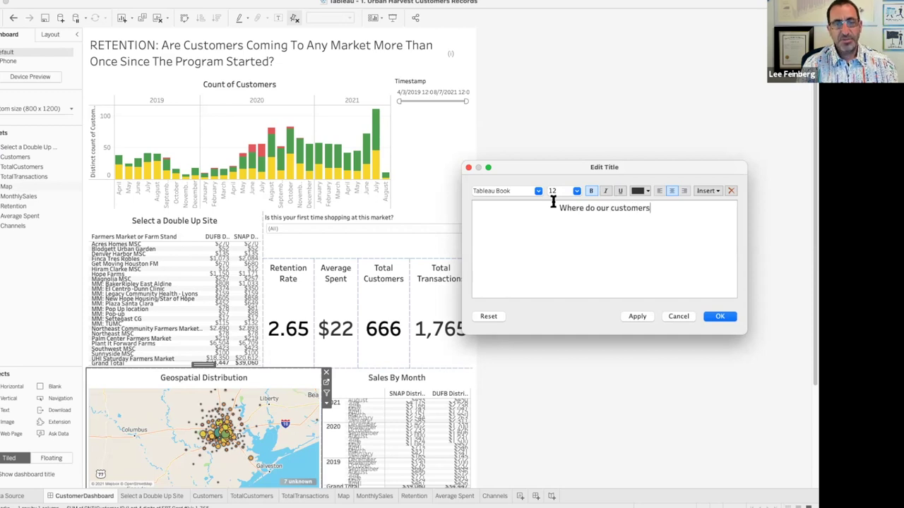
text( come from?)
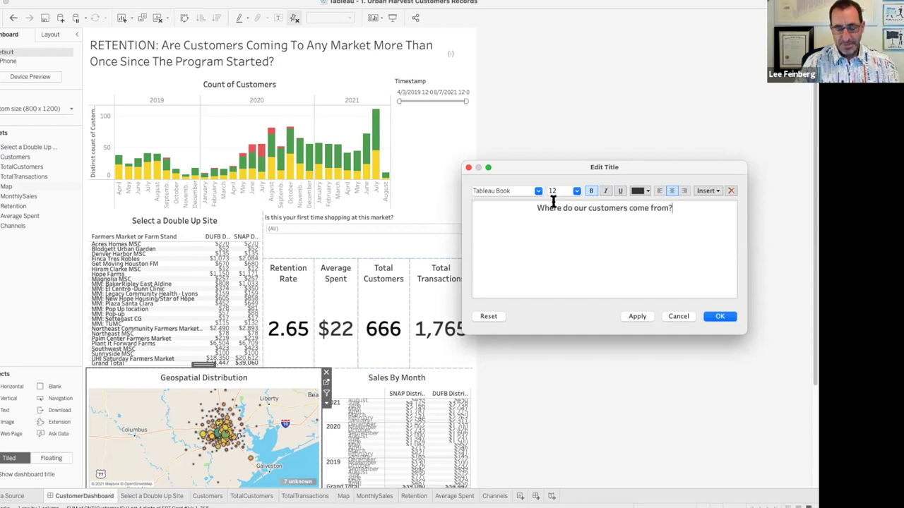
click(719, 316)
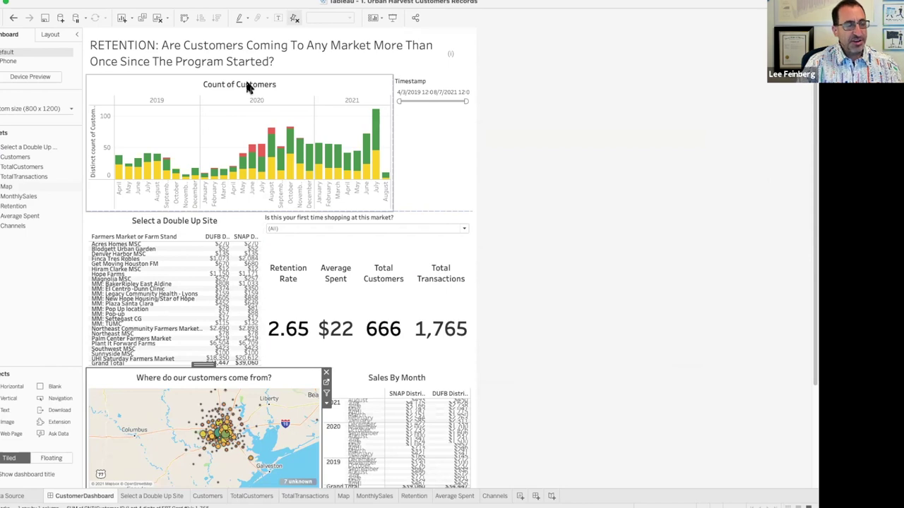
Go to the Count of Customers chart's worksheet and duplicate that sheet.
click(327, 83)
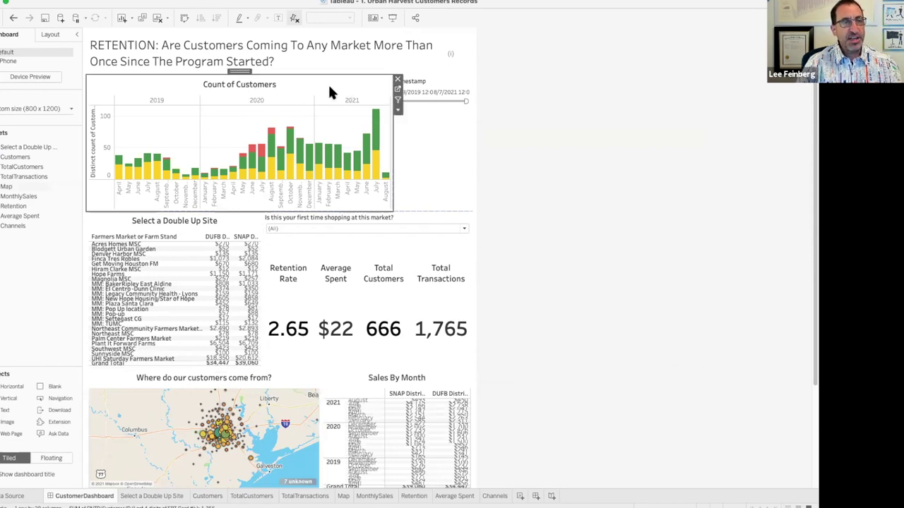
click(399, 90)
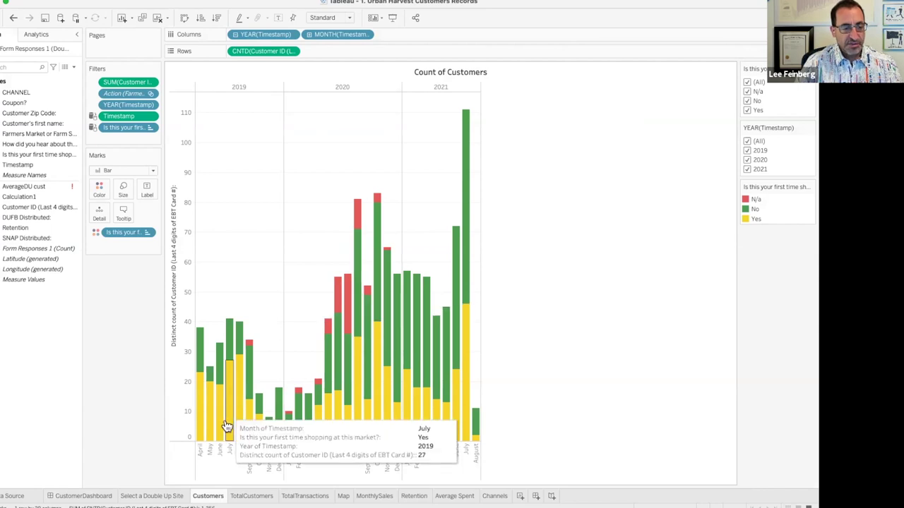
right_click(215, 498)
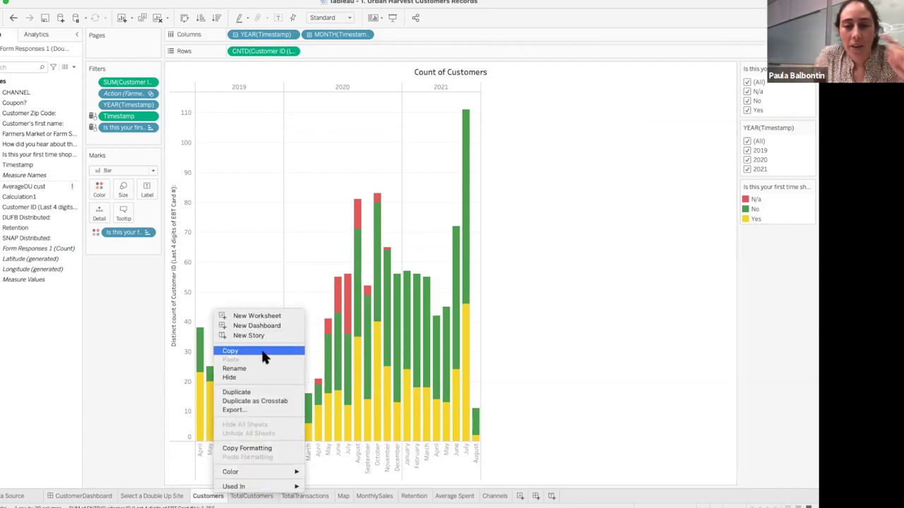
click(263, 392)
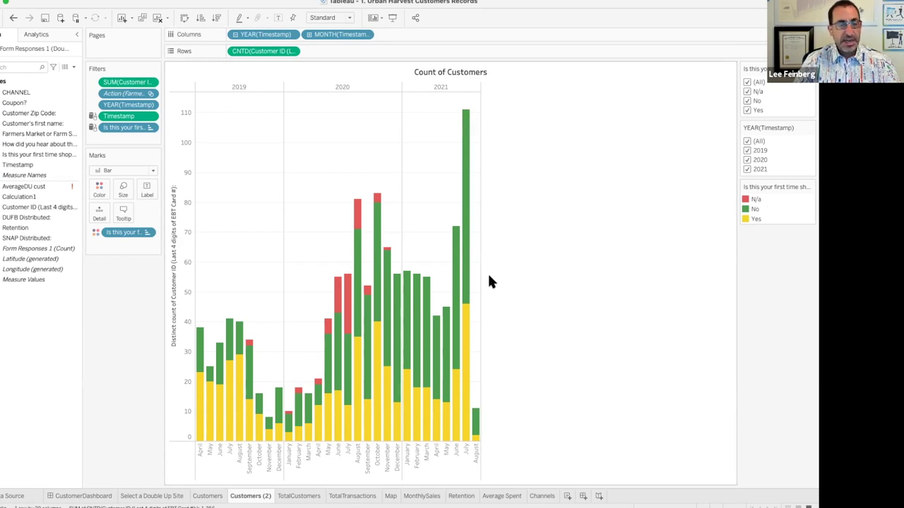
Try displaying the duplicated customer chart as lines instead of bars, and undo the mark type change.
mouse_move(397, 284)
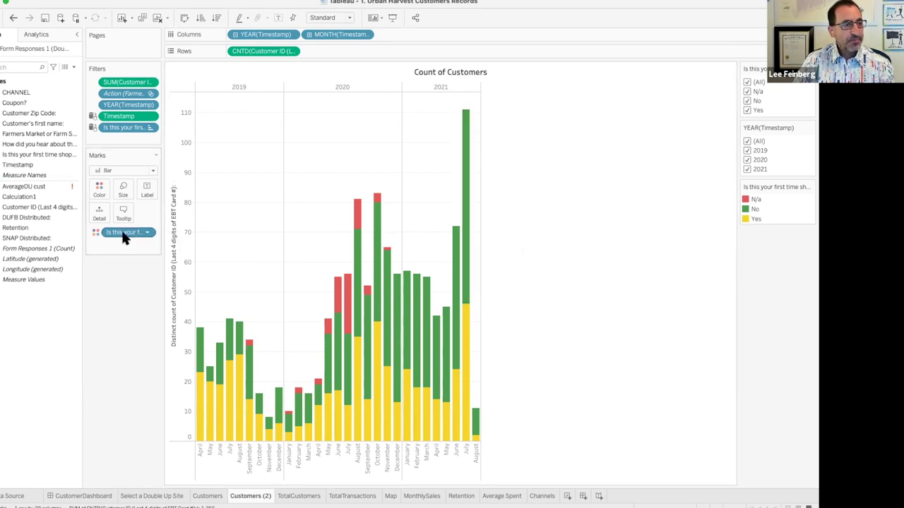
click(153, 171)
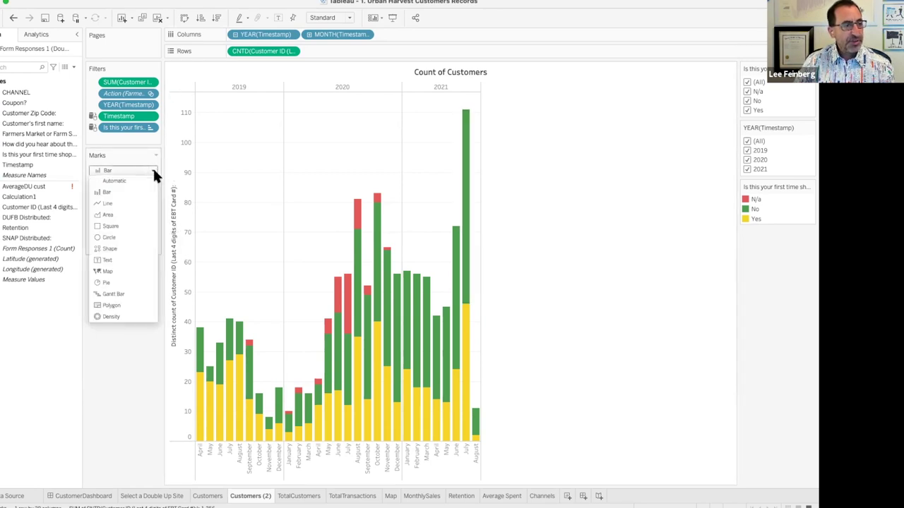
click(128, 202)
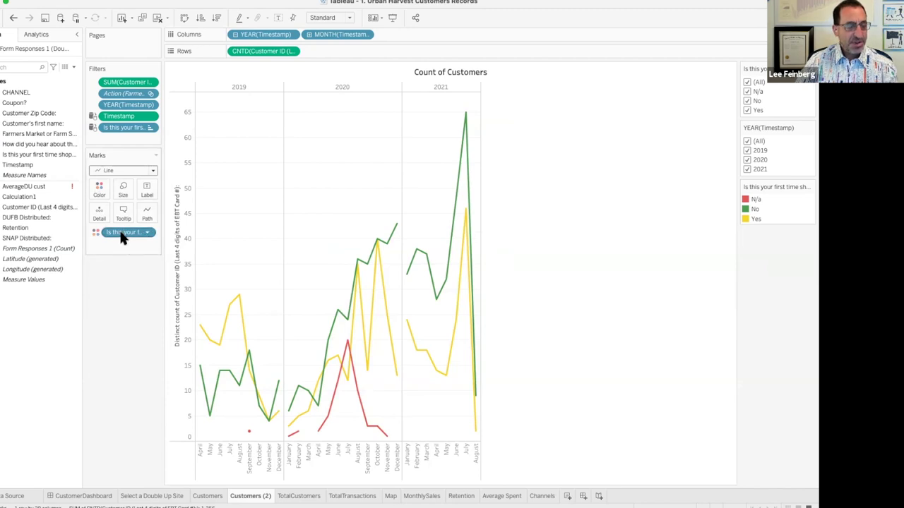
key(super+z)
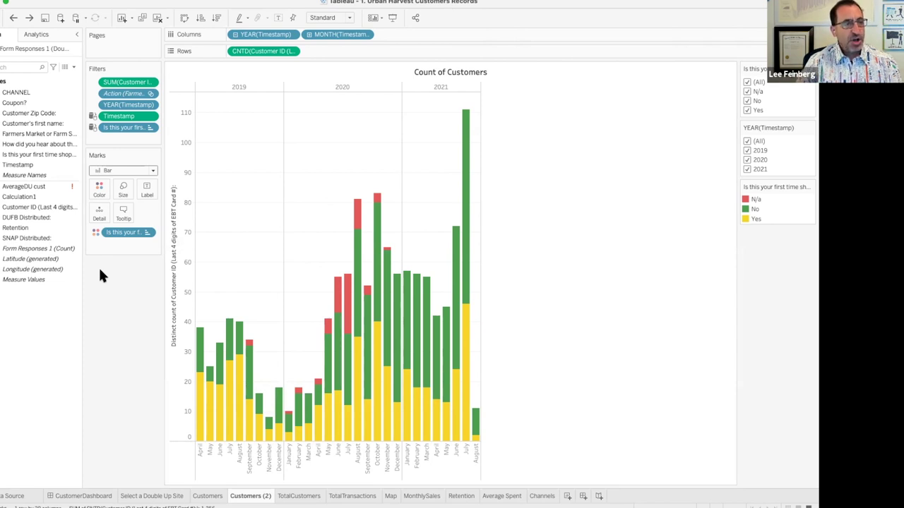
Add Measure Values to the rows after the distinct customer count and set its mark type to Line.
click(41, 187)
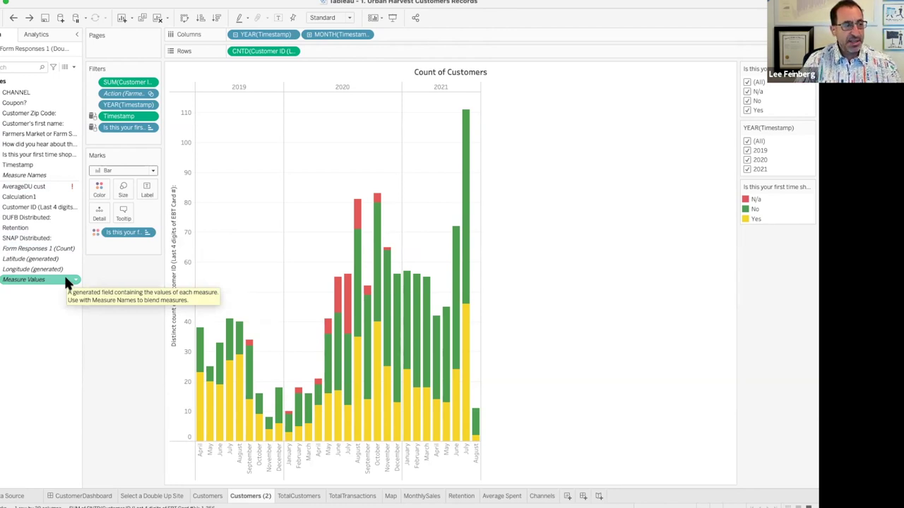
drag(32, 284, 332, 49)
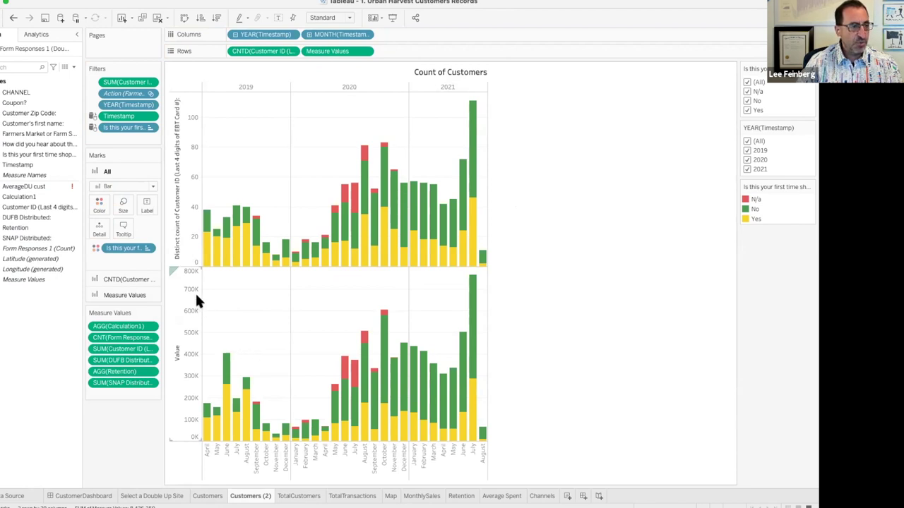
click(121, 293)
click(117, 217)
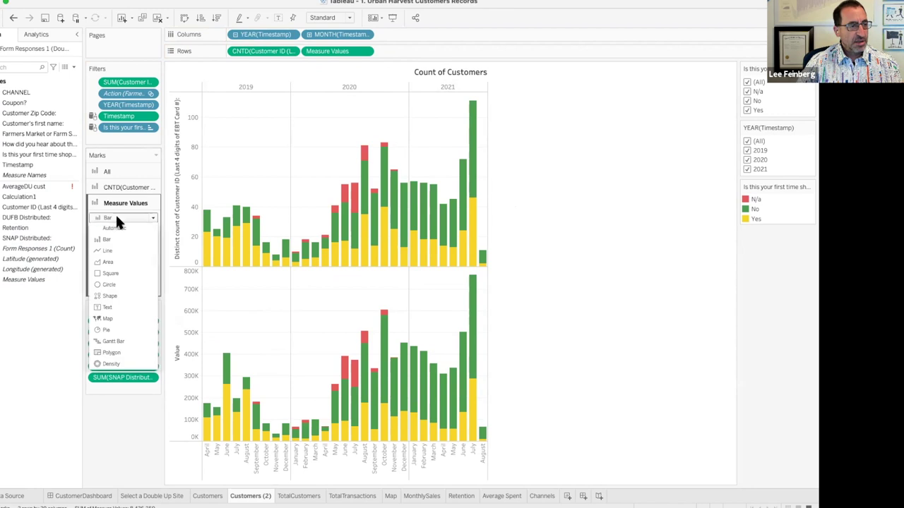
click(125, 250)
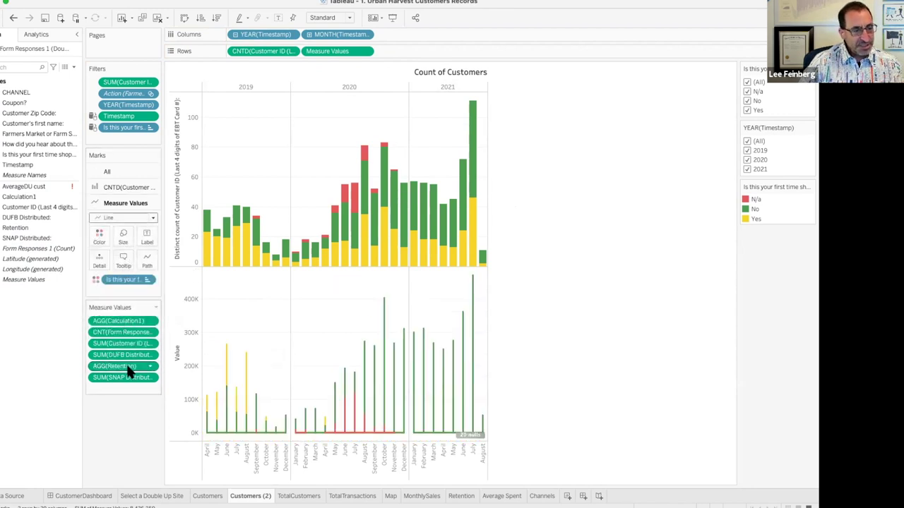
Remove SNAP Distributed, Retention, DUFB Distributed and the other extra measures from Measure Values, keeping only the Customer ID sum.
click(145, 259)
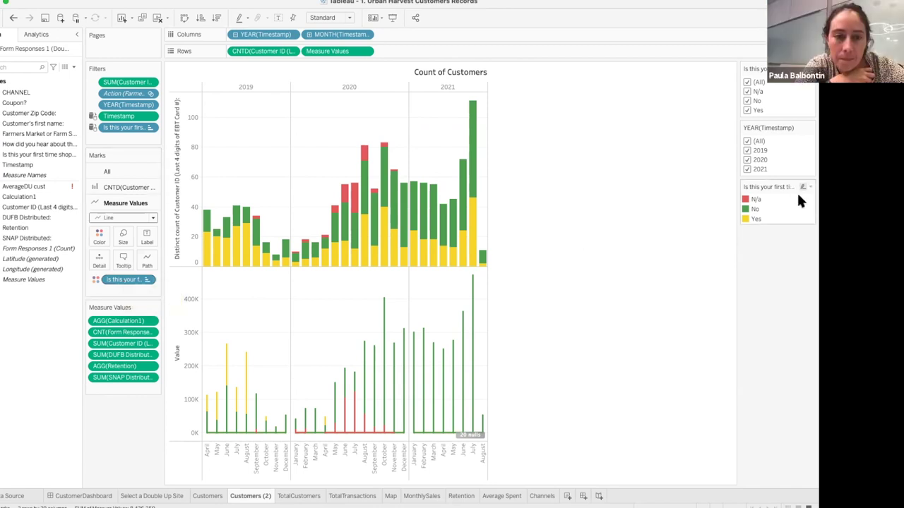
mouse_move(395, 351)
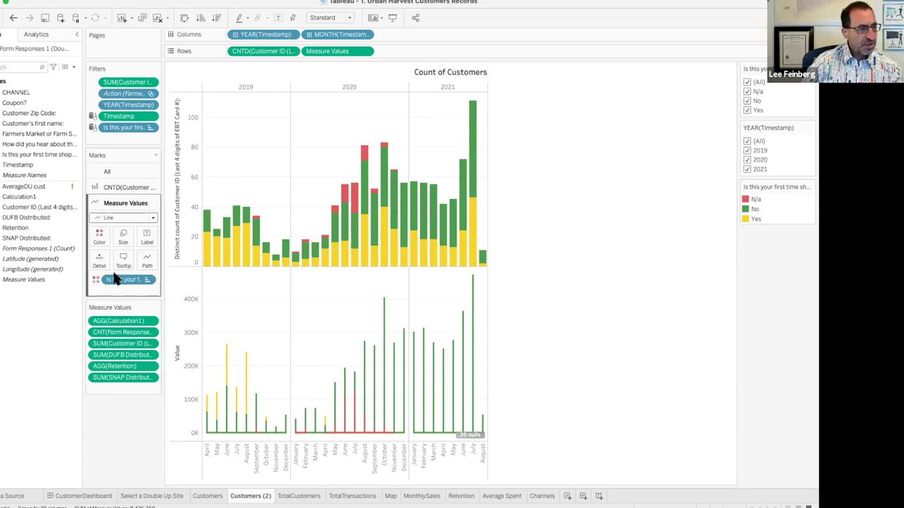
click(146, 258)
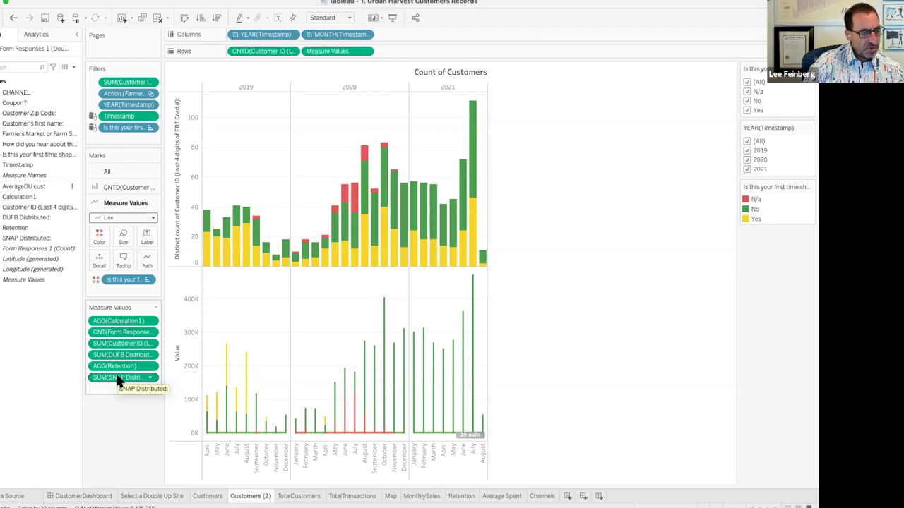
drag(118, 381, 44, 379)
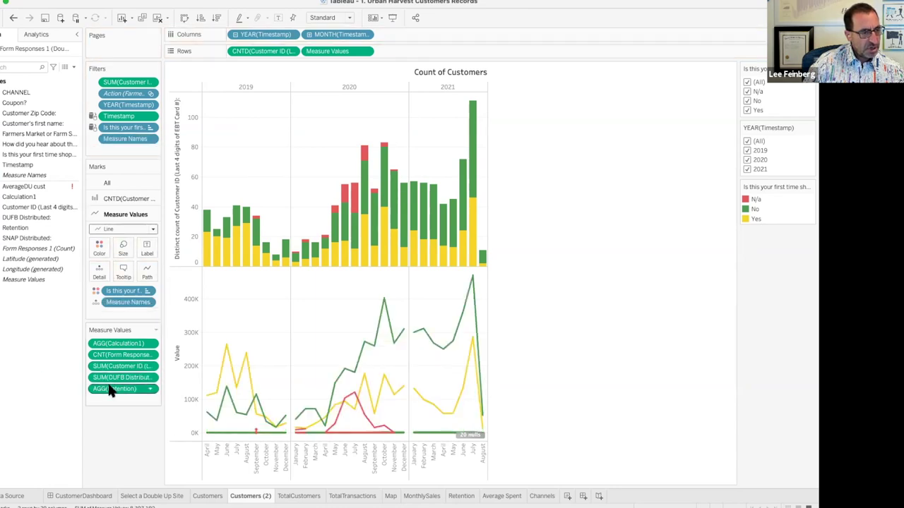
drag(115, 393, 45, 385)
drag(105, 377, 45, 375)
drag(111, 346, 67, 347)
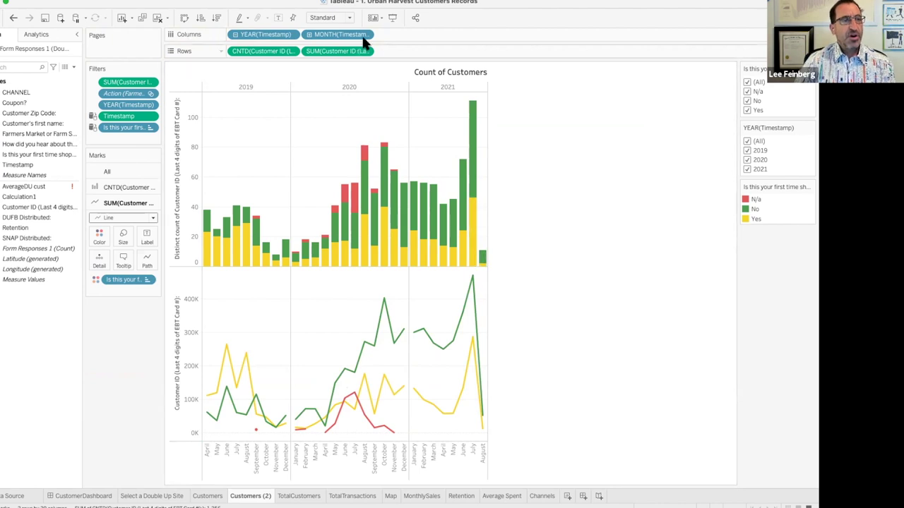
Take MONTH(Timestamp) off the columns and change the remaining YEAR(Timestamp) to the continuous month level (May 2015).
drag(342, 40, 309, 18)
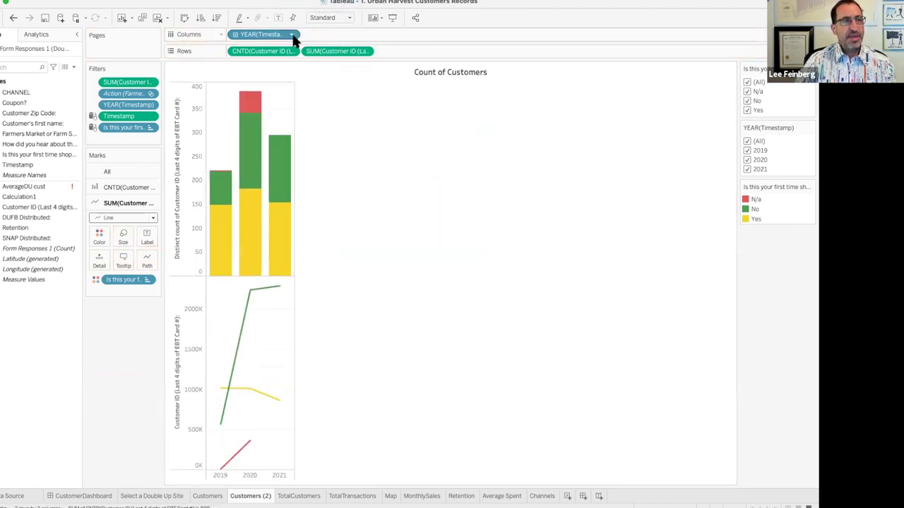
click(291, 34)
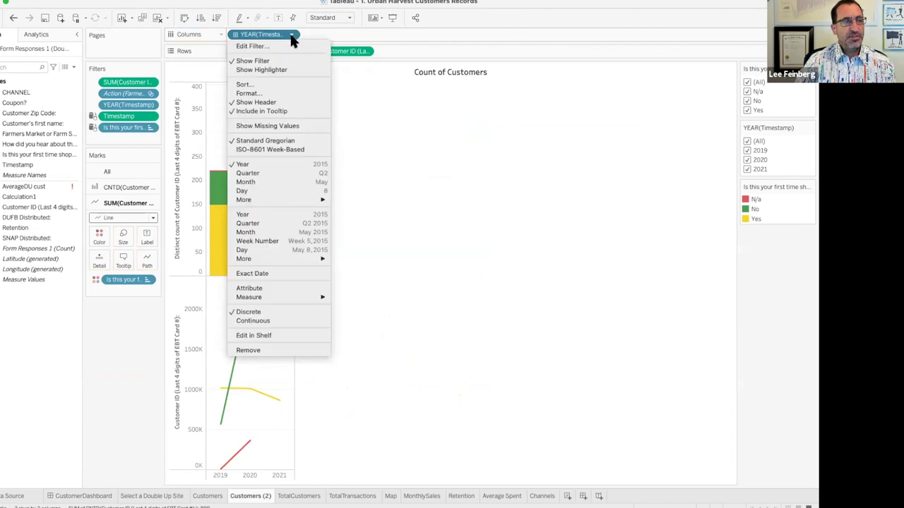
click(308, 232)
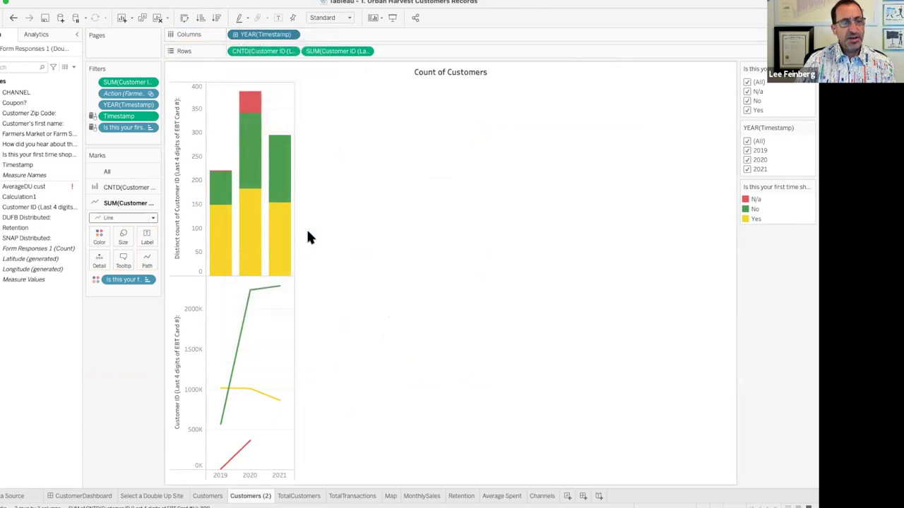
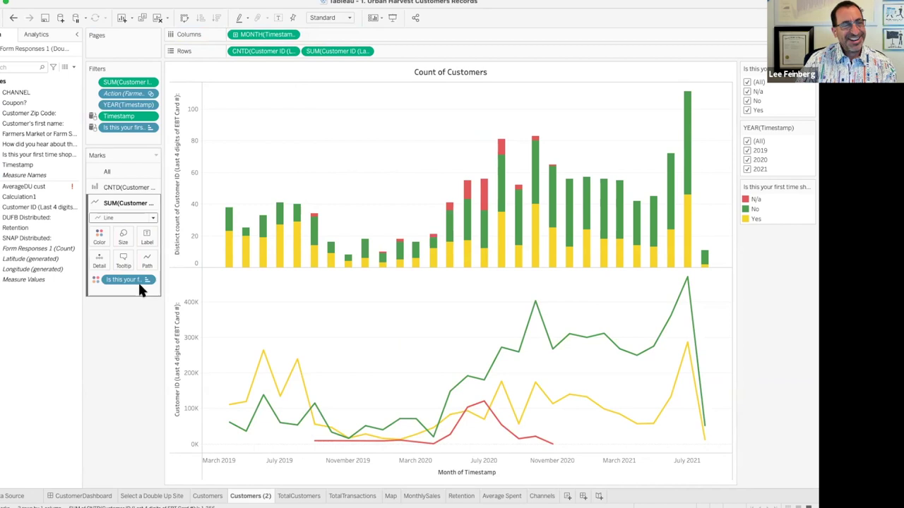
Remove the first-time-shopping colour split from the distinct customer count bars and colour them light gray.
click(127, 188)
drag(121, 262, 118, 324)
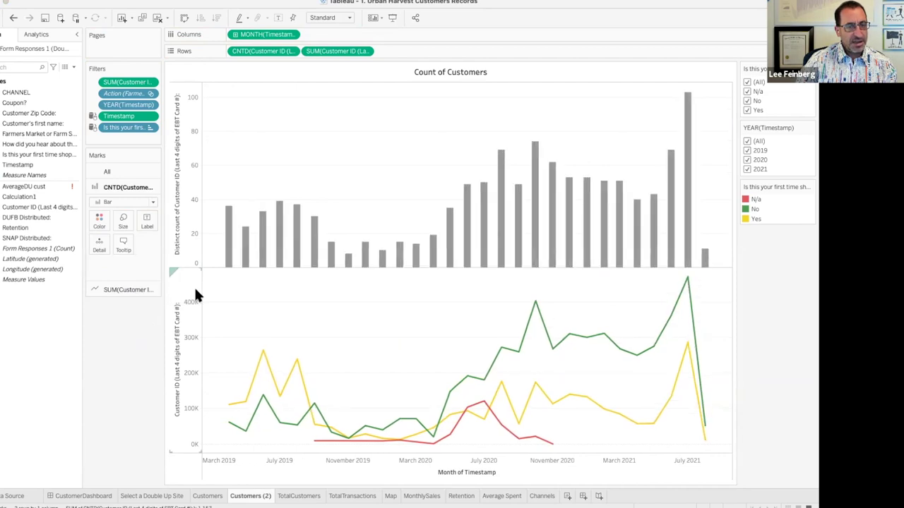
click(99, 220)
click(115, 264)
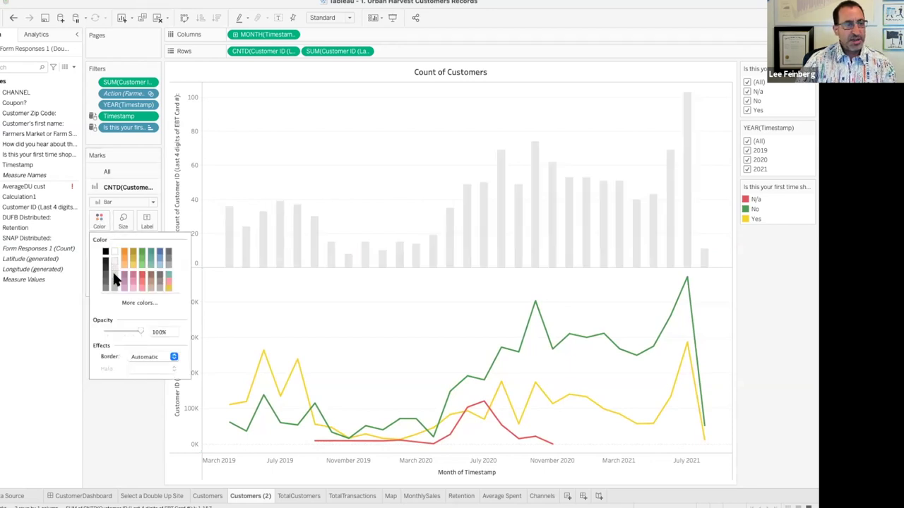
click(114, 275)
click(123, 408)
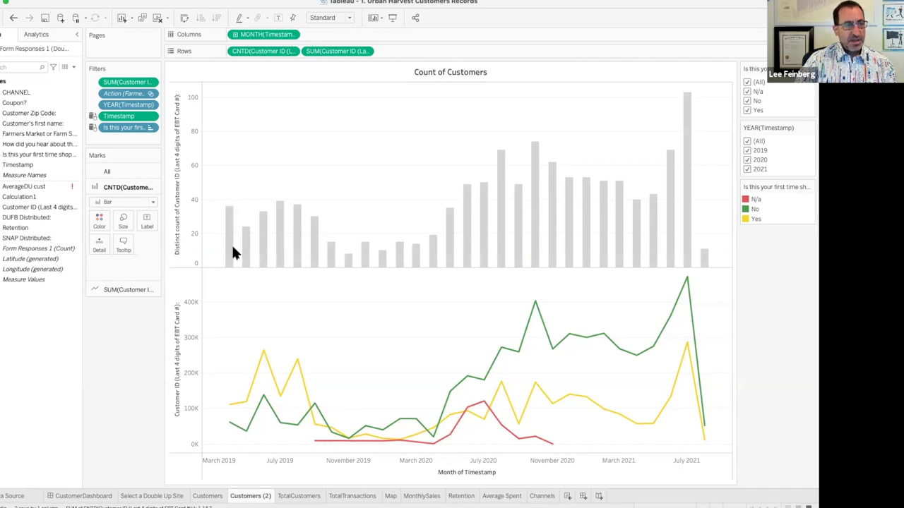
Show value labels on the customer count bars and clear the title of their vertical axis.
click(147, 220)
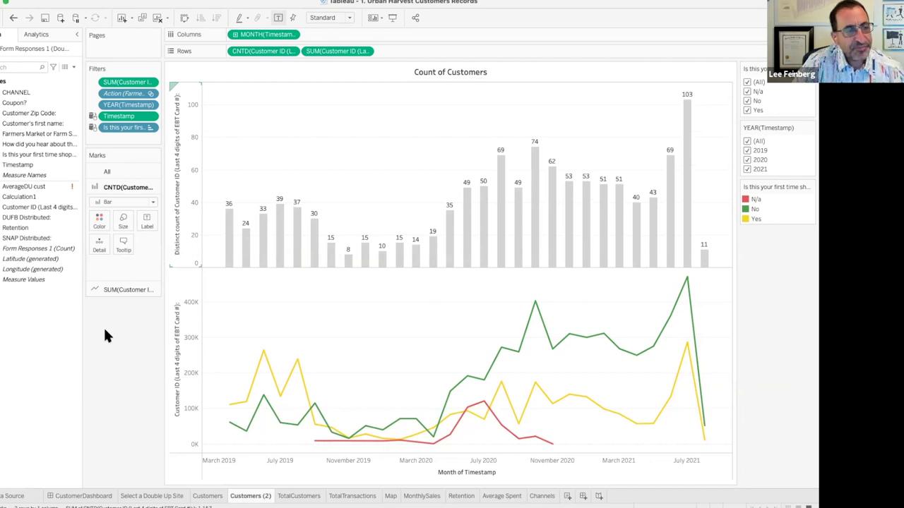
right_click(177, 130)
click(192, 136)
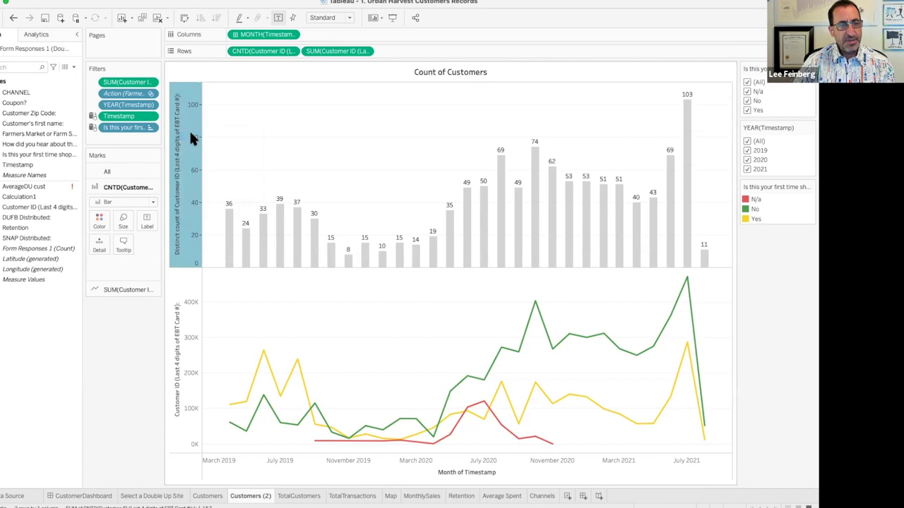
click(477, 339)
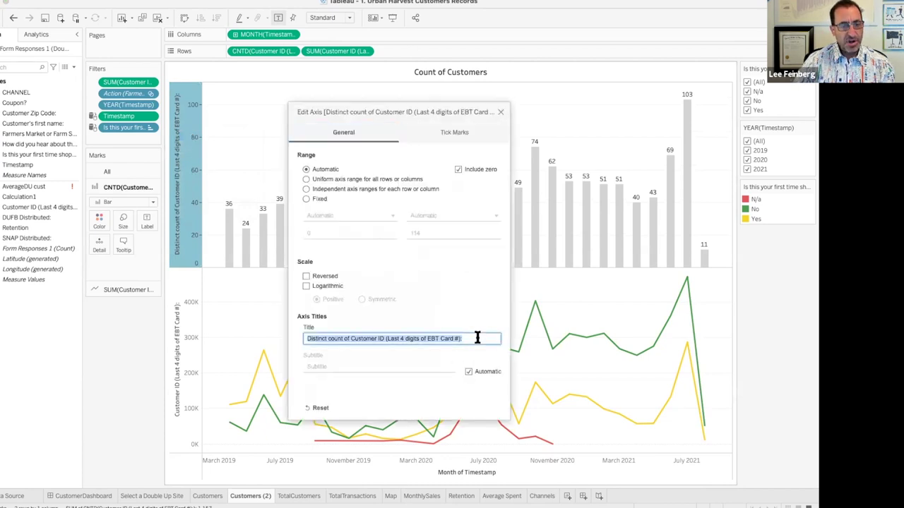
key(BackSpace)
click(388, 379)
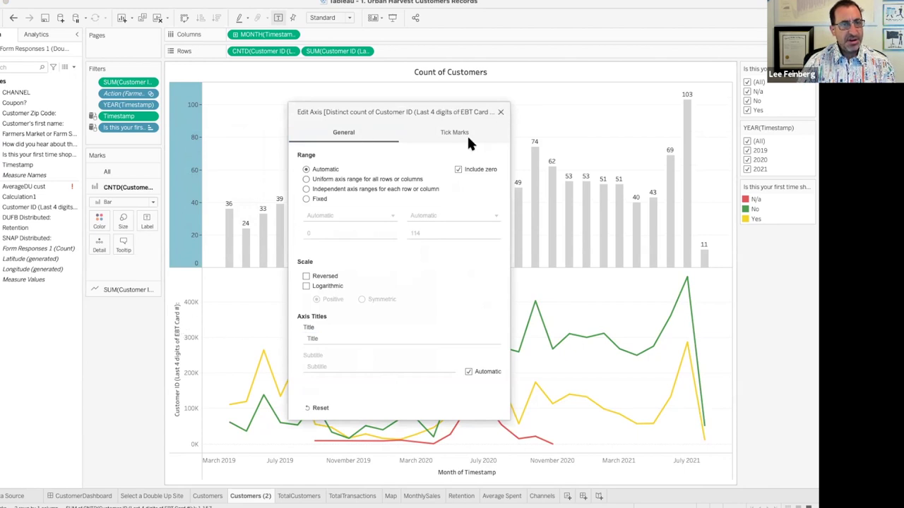
key(Escape)
Clear the title of the summed Customer ID axis on the line chart.
right_click(174, 323)
click(201, 331)
double_click(202, 330)
triple_click(423, 337)
text(Title)
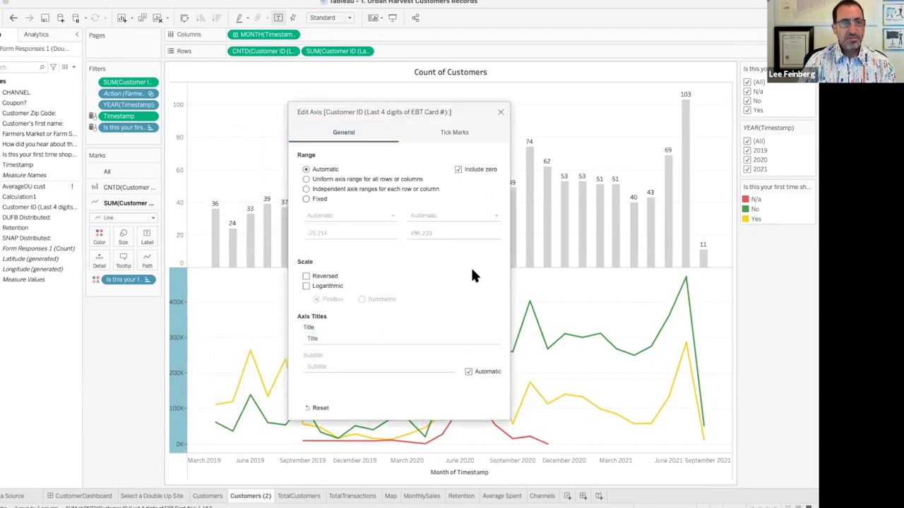
click(499, 113)
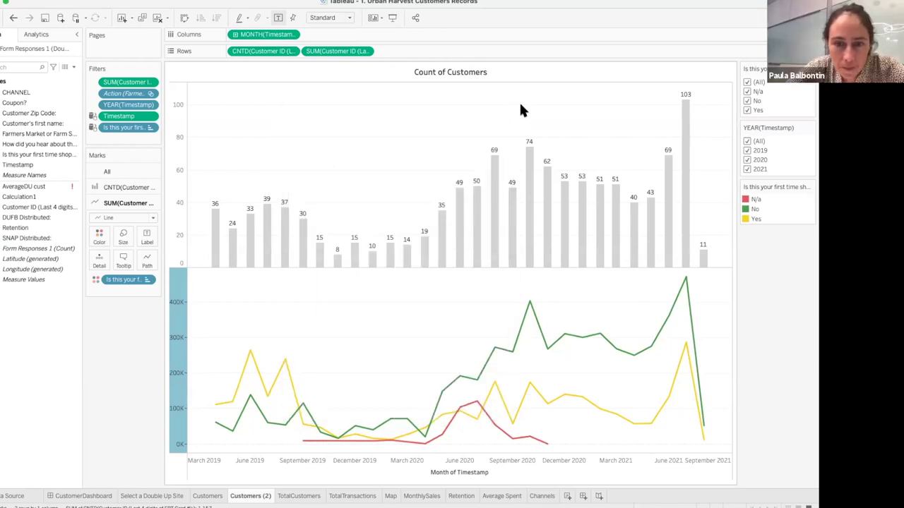
Replace the summed Customer ID in the rows with a copy of the distinct customer count and clear the line chart's axis title.
mouse_move(685, 119)
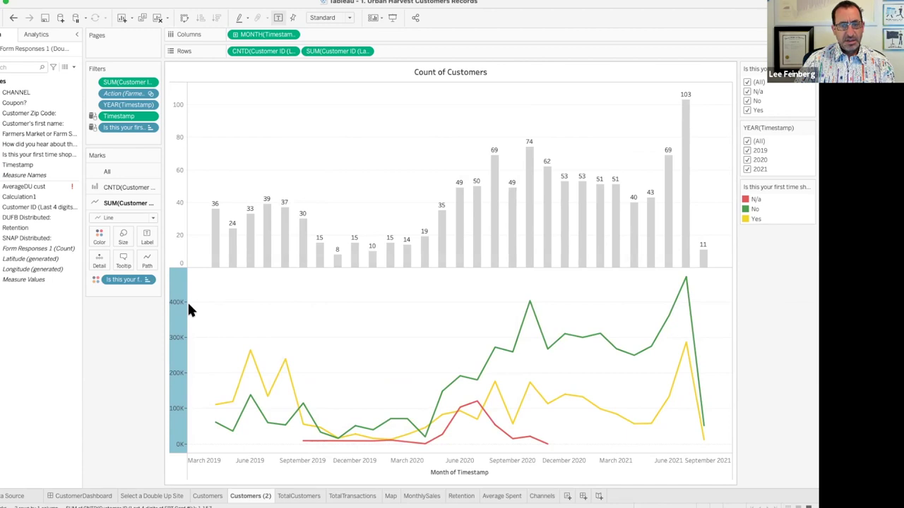
mouse_move(686, 99)
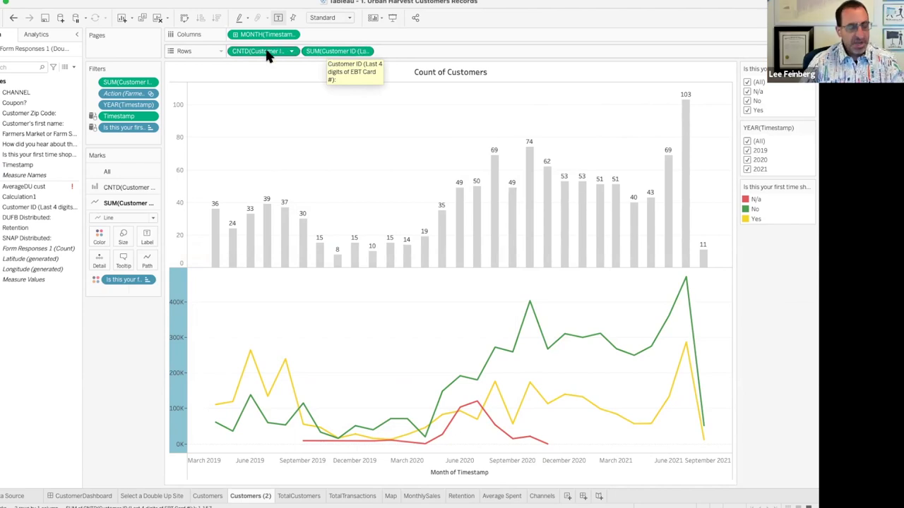
drag(268, 56, 340, 57)
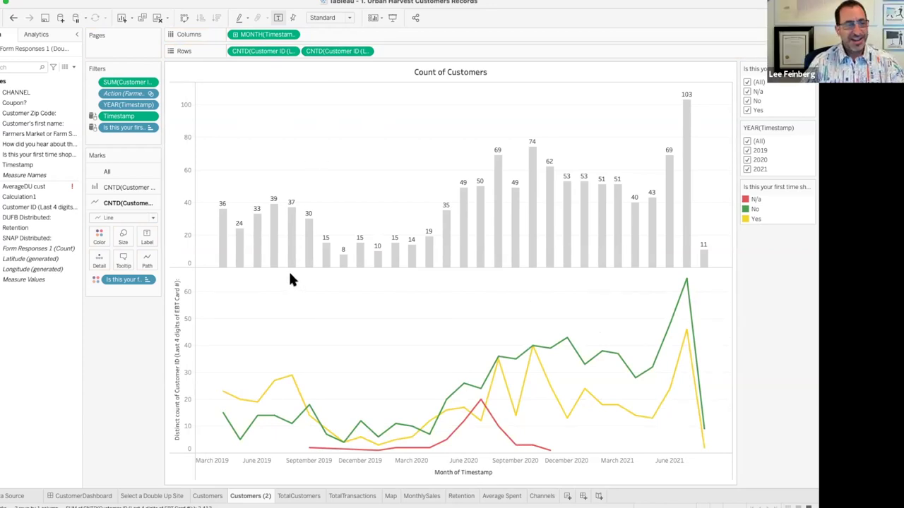
right_click(180, 305)
click(197, 313)
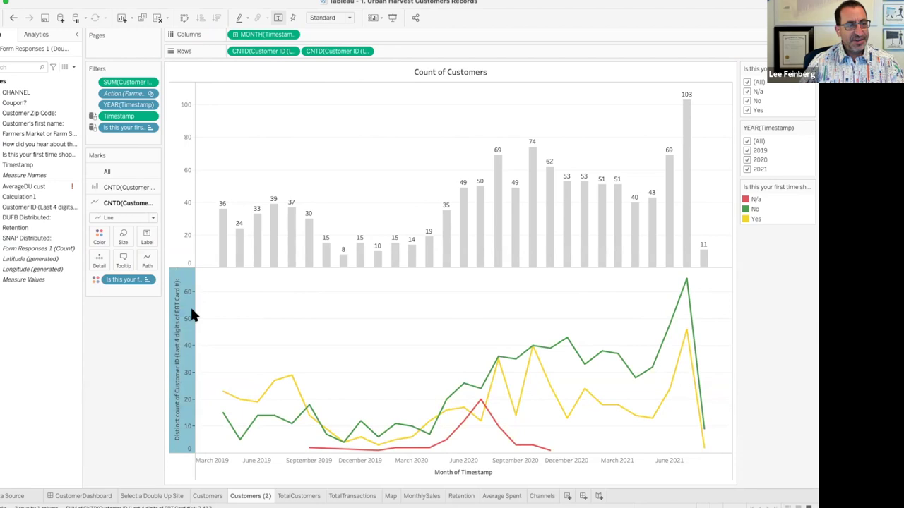
triple_click(453, 337)
key(BackSpace)
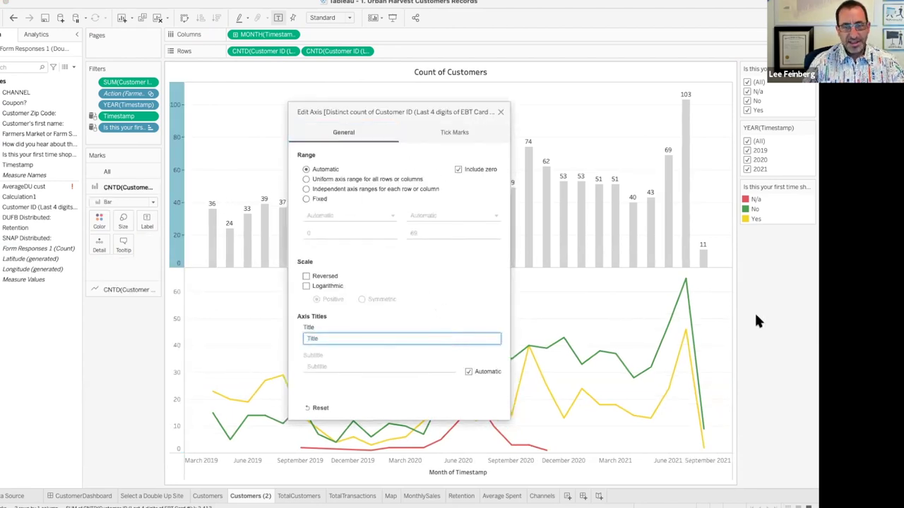
click(500, 111)
Format the month axis so its dates display as abbreviated month and two-digit year, in the Mar'01 style.
right_click(669, 456)
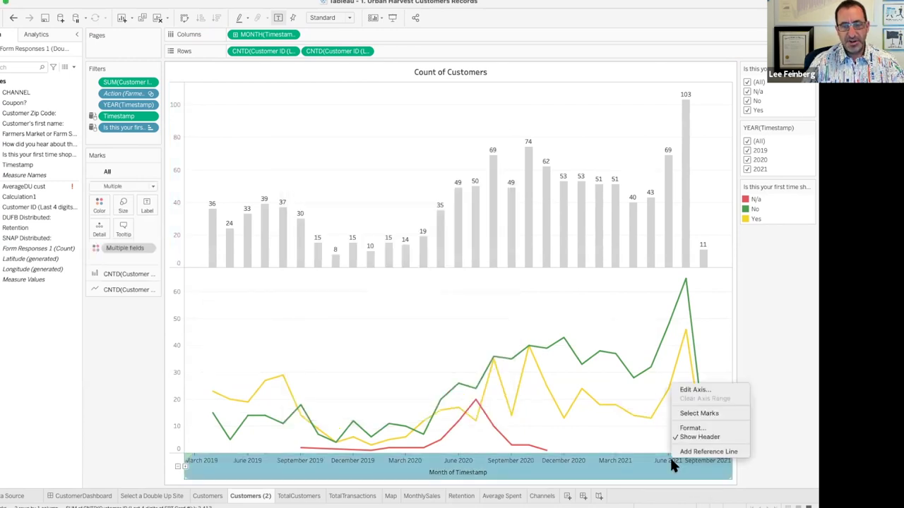
click(683, 428)
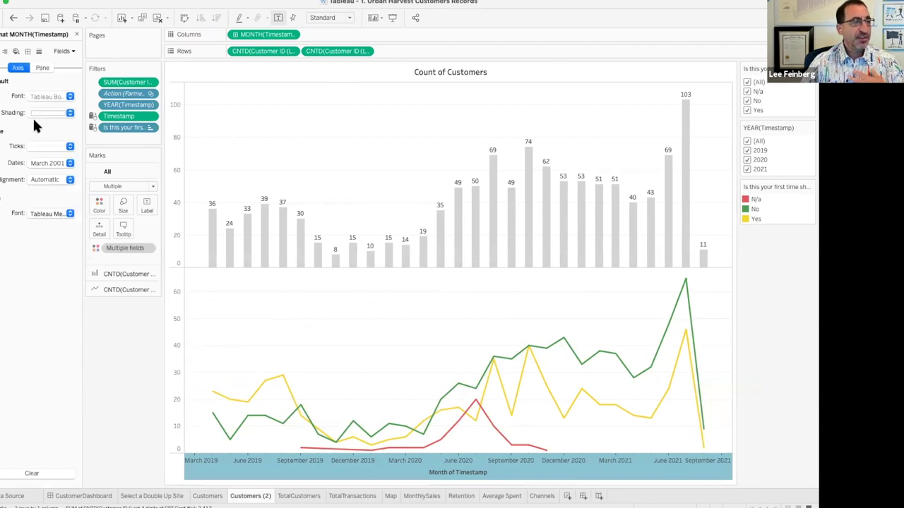
key(Up)
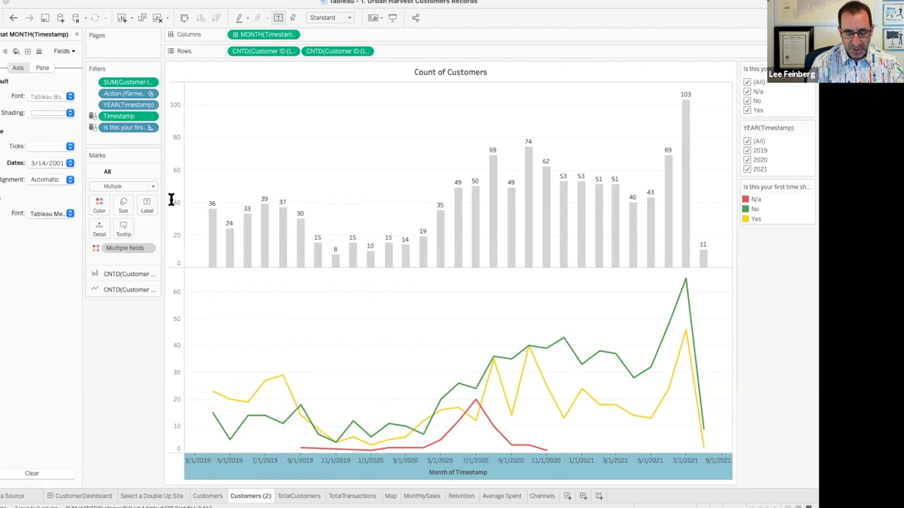
key(Up)
key(Up)
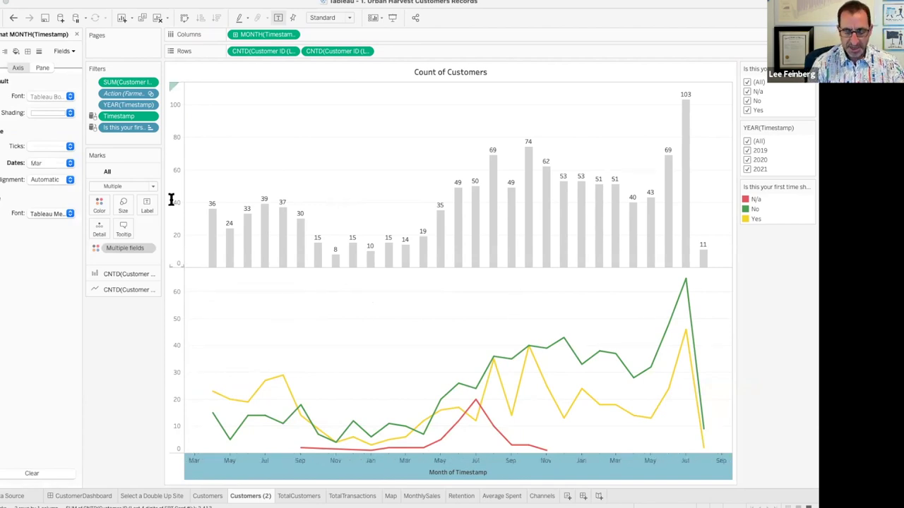
key(Up)
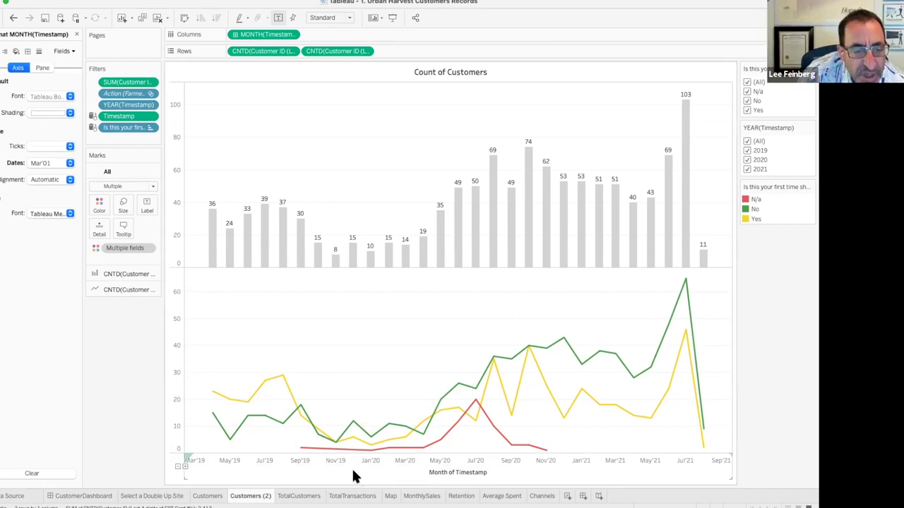
Clear the Month of Timestamp title from the horizontal axis.
right_click(444, 472)
click(468, 401)
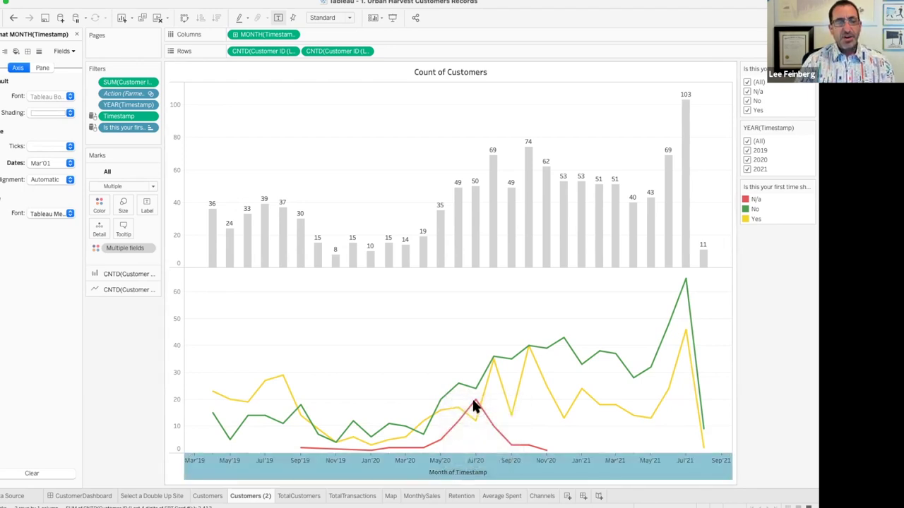
triple_click(381, 341)
key(BackSpace)
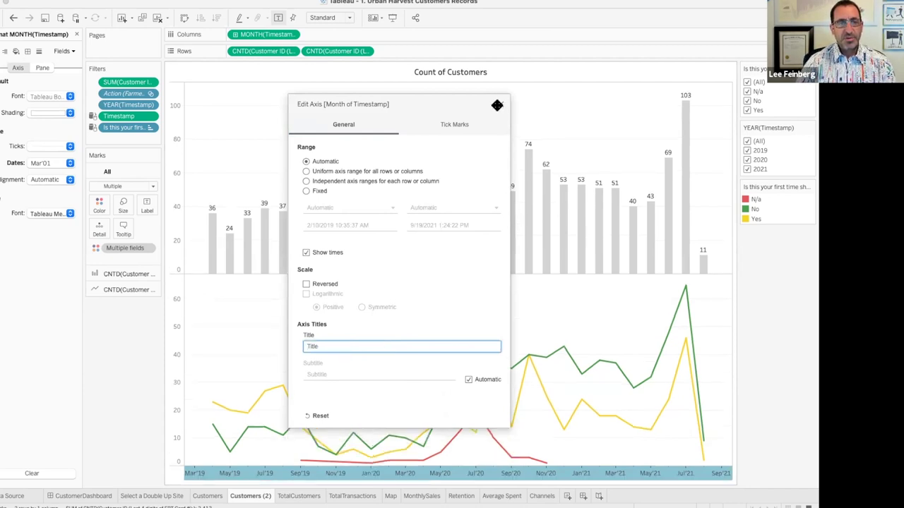
click(500, 104)
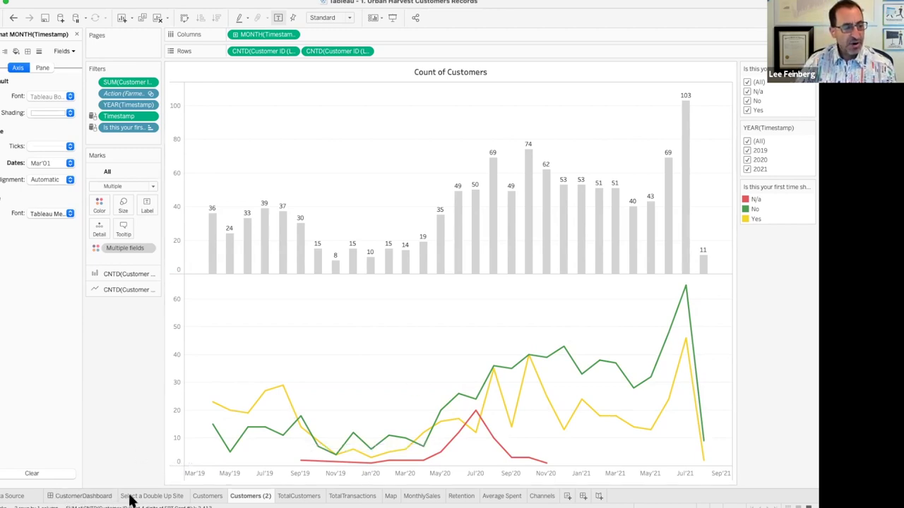
Duplicate the CustomerDashboard and close the formatting pane to show the copy's dashboard options.
click(91, 498)
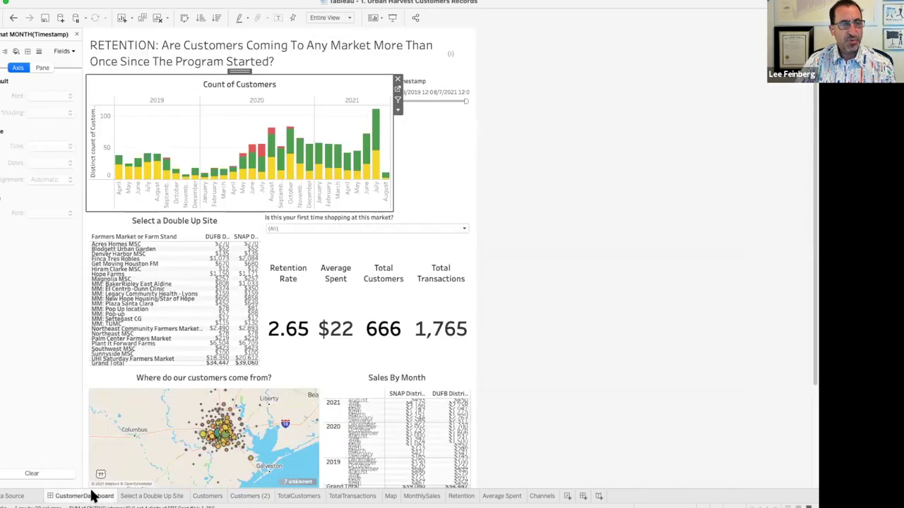
right_click(89, 498)
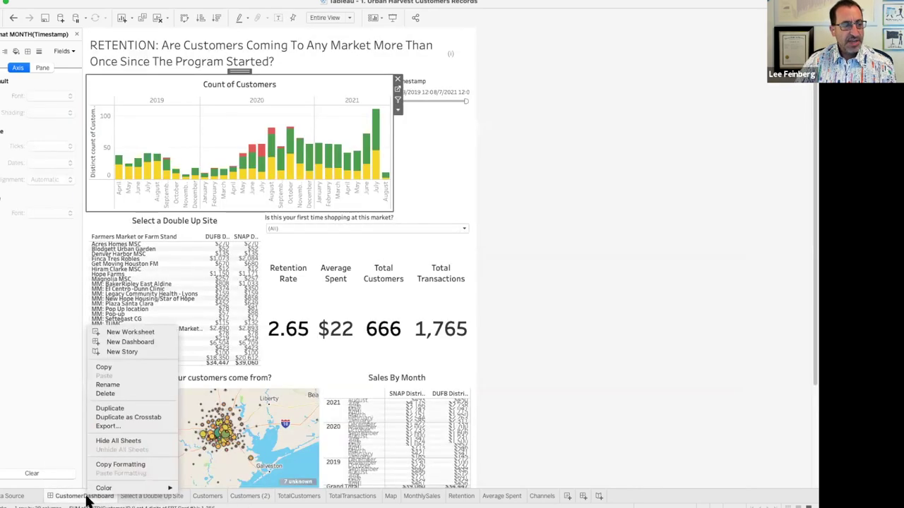
click(113, 409)
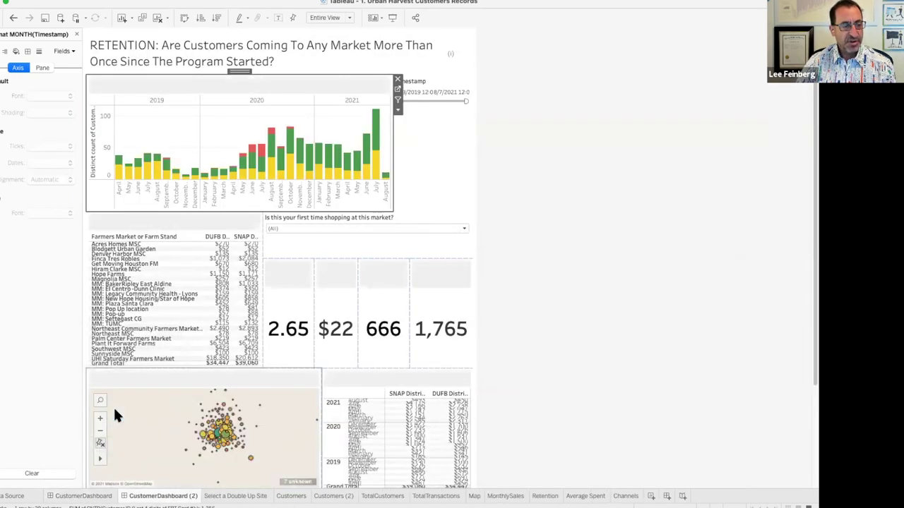
click(76, 33)
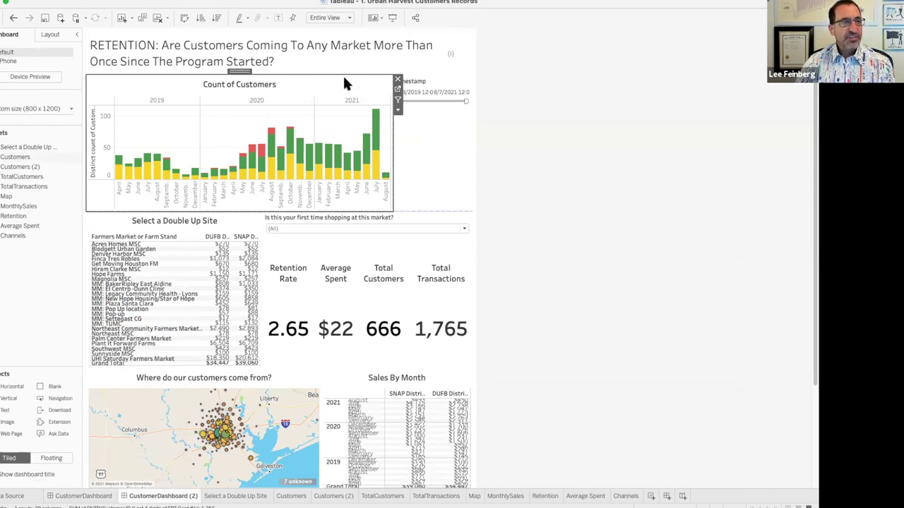
Swap the Count of Customers chart on the duplicated dashboard for the Customers (2) sheet.
mouse_move(67, 172)
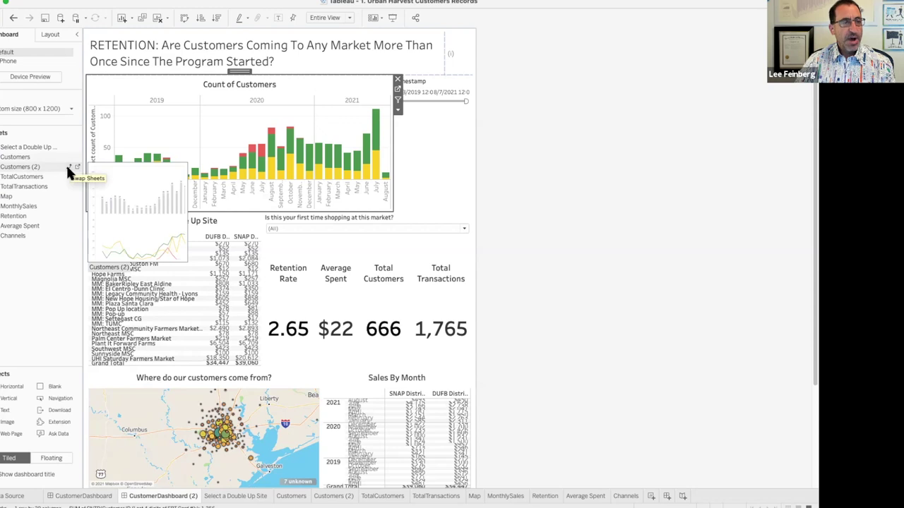
click(66, 163)
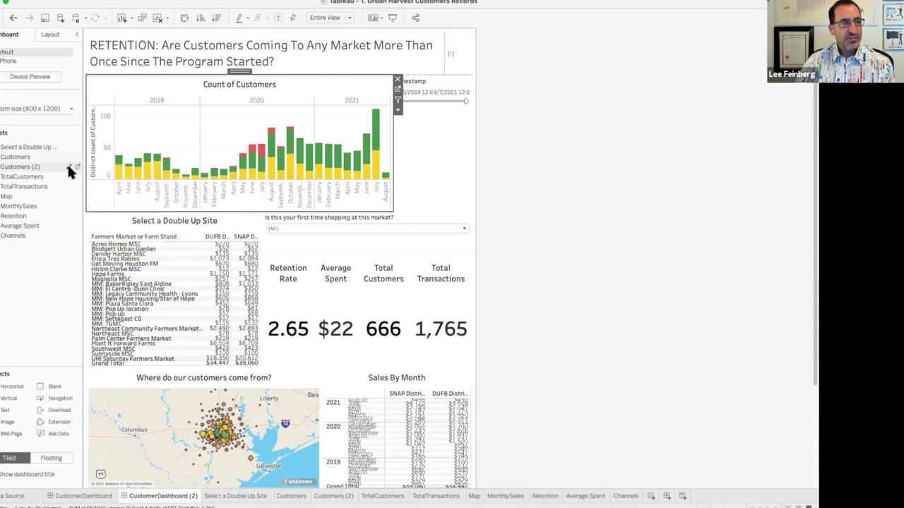
click(580, 208)
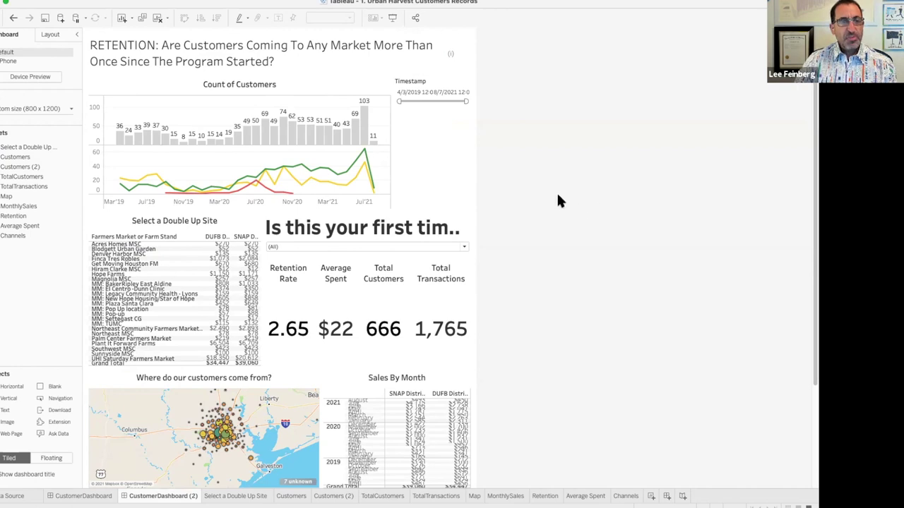
Show the new chart's color legend for first-time shopping and move the Timestamp filter up beside the RETENTION title.
click(379, 84)
click(398, 111)
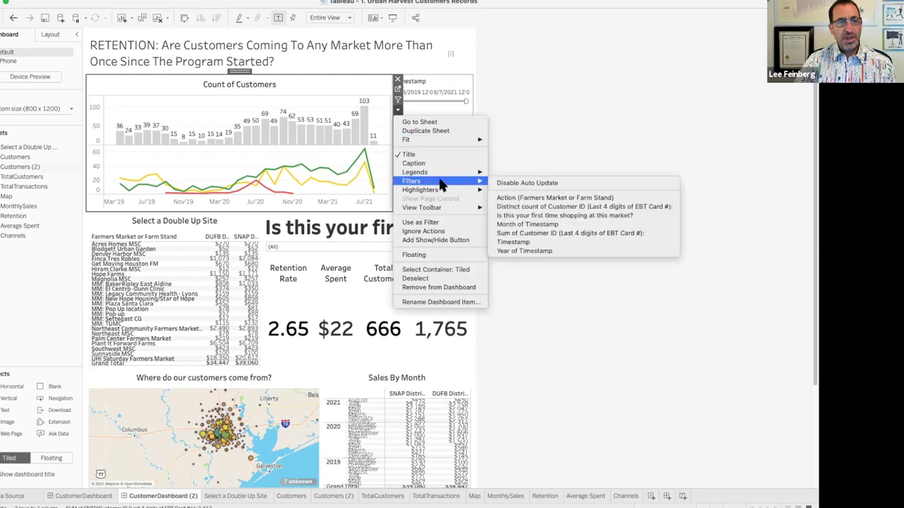
mouse_move(441, 175)
click(553, 174)
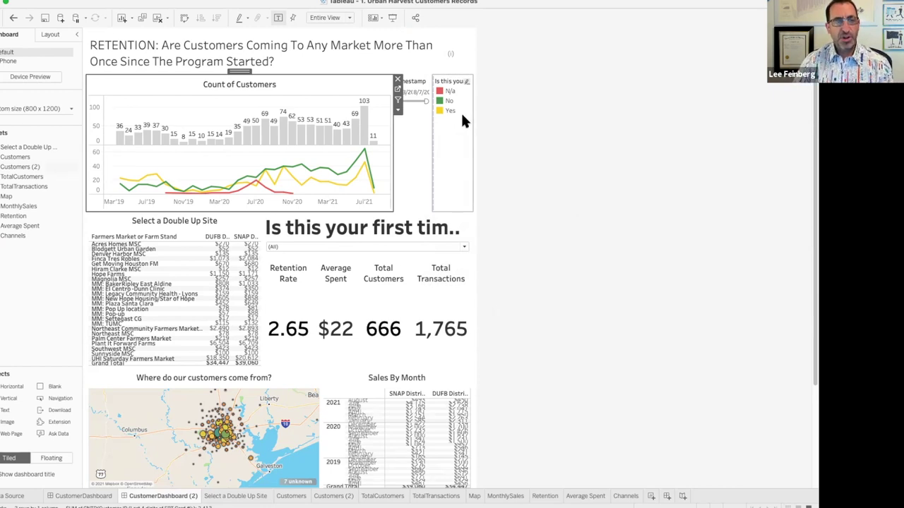
click(406, 113)
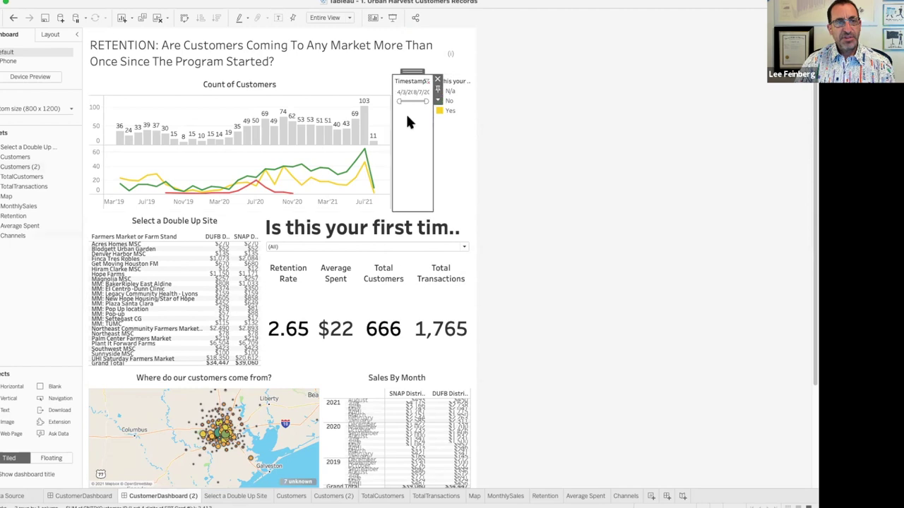
drag(412, 71, 438, 49)
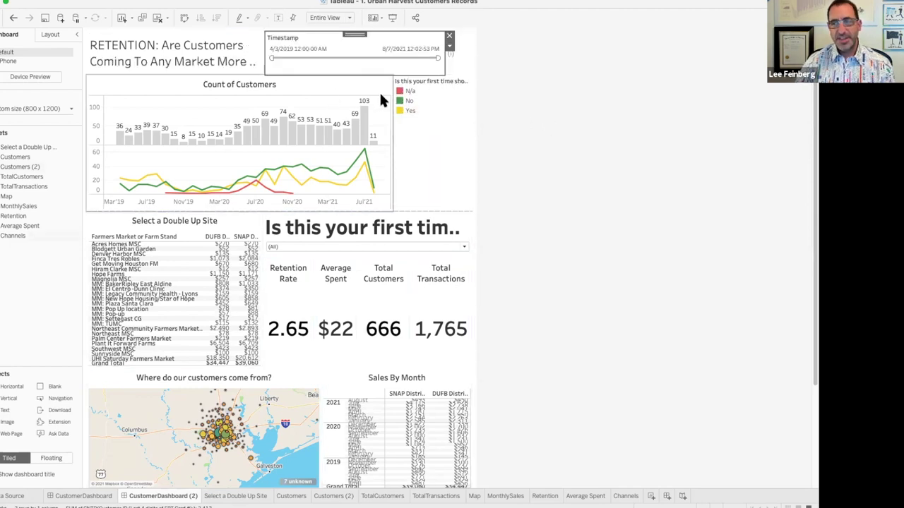
Make the first-time shopping legend floating and size it beside the Count of Customers title with its entries in one row.
click(437, 89)
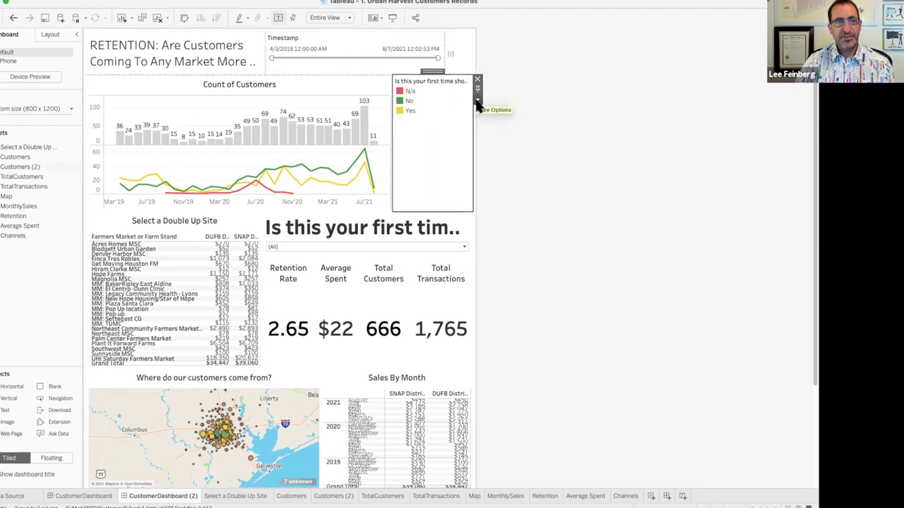
click(477, 101)
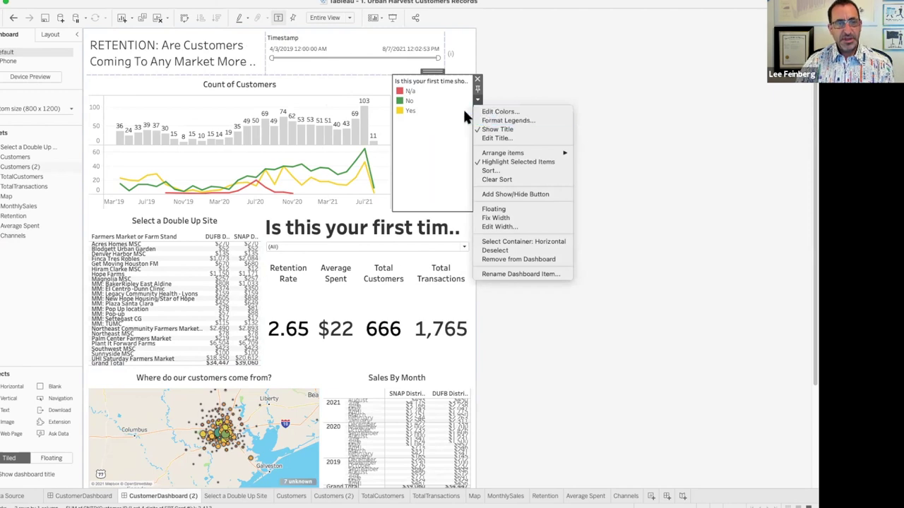
click(506, 209)
drag(415, 83, 473, 101)
drag(391, 115, 399, 93)
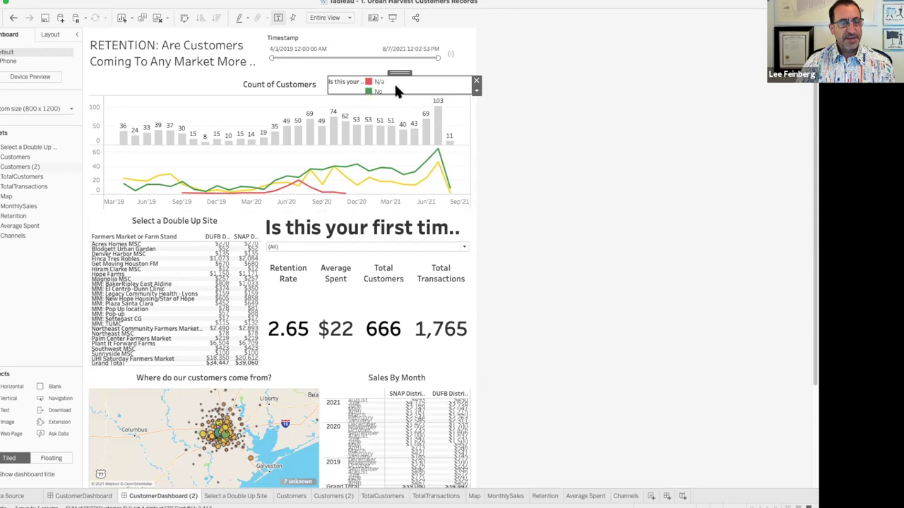
mouse_move(378, 93)
mouse_down()
mouse_move(378, 102)
mouse_move(357, 94)
mouse_move(369, 92)
mouse_up()
click(524, 106)
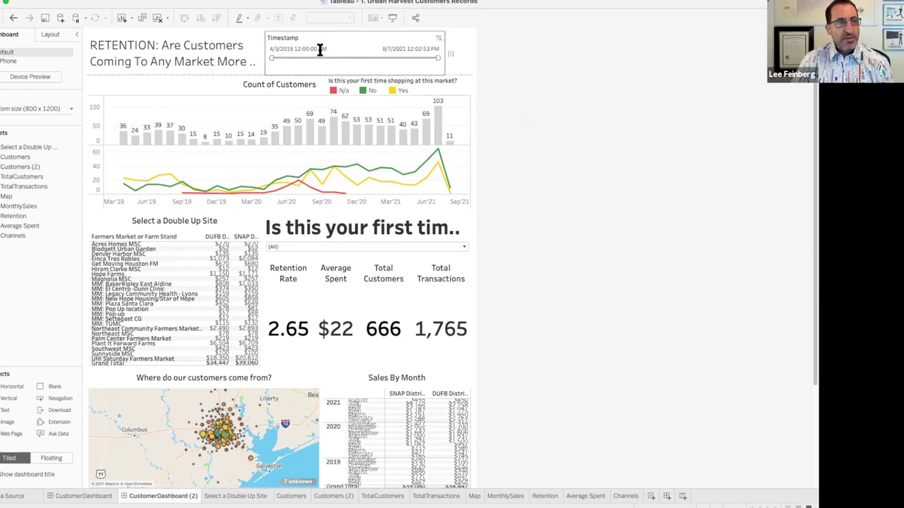
click(353, 30)
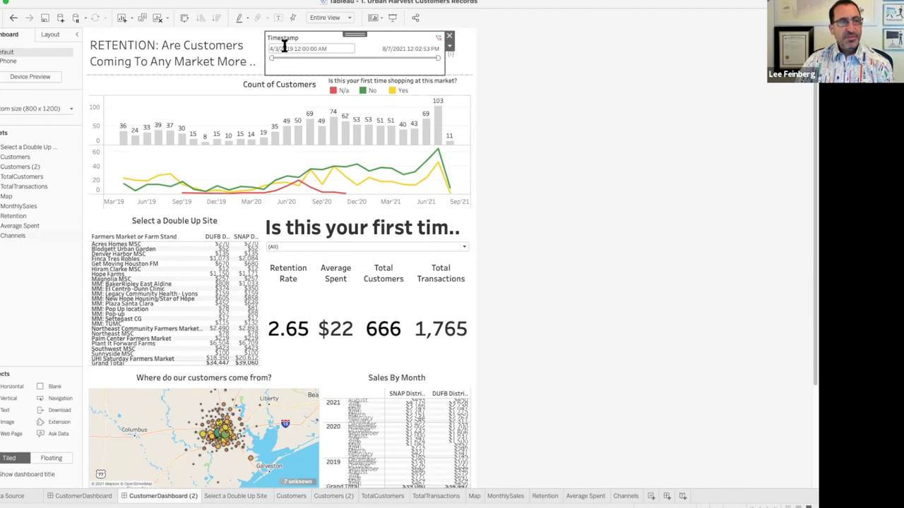
click(450, 48)
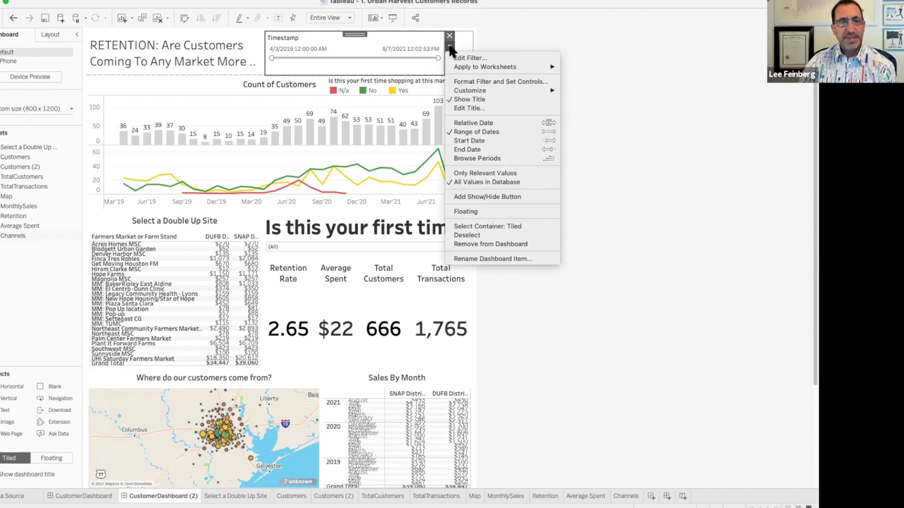
click(198, 79)
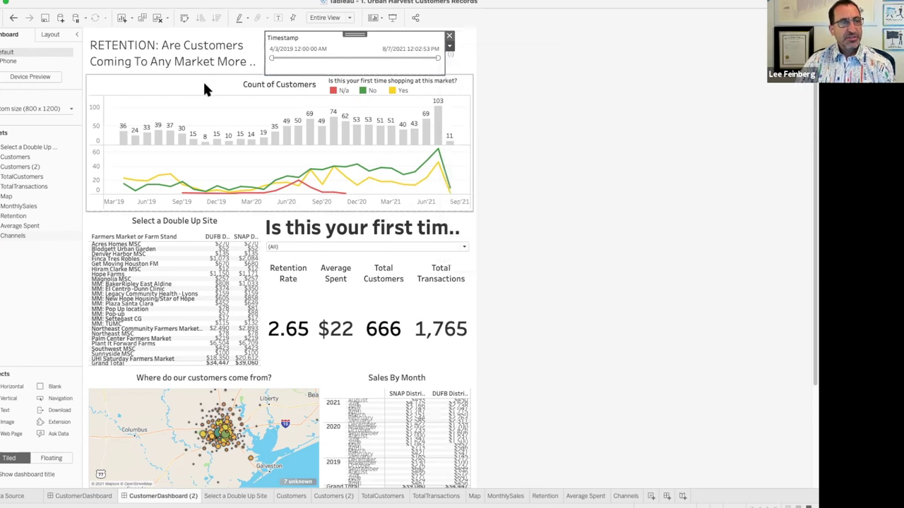
Open the Customers (2) sheet from the dashboard and examine the format options of its Timestamp month field and filter controls.
click(463, 106)
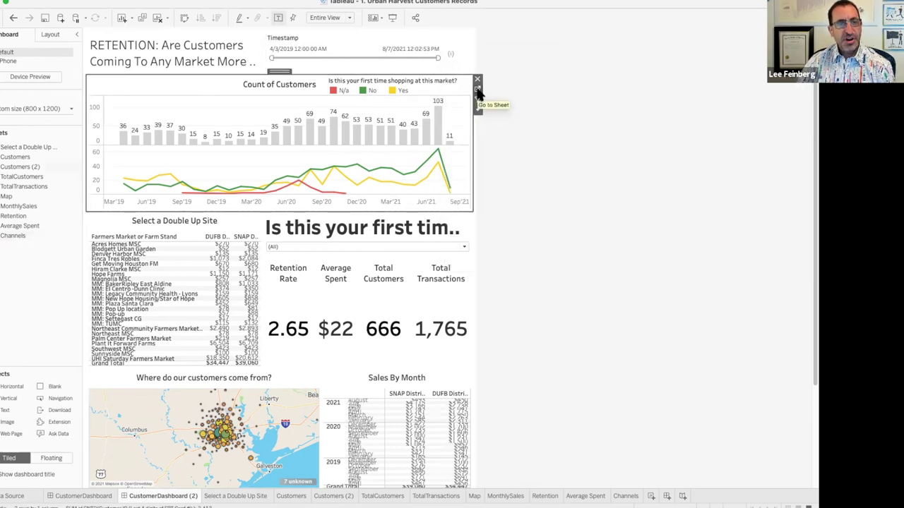
click(477, 91)
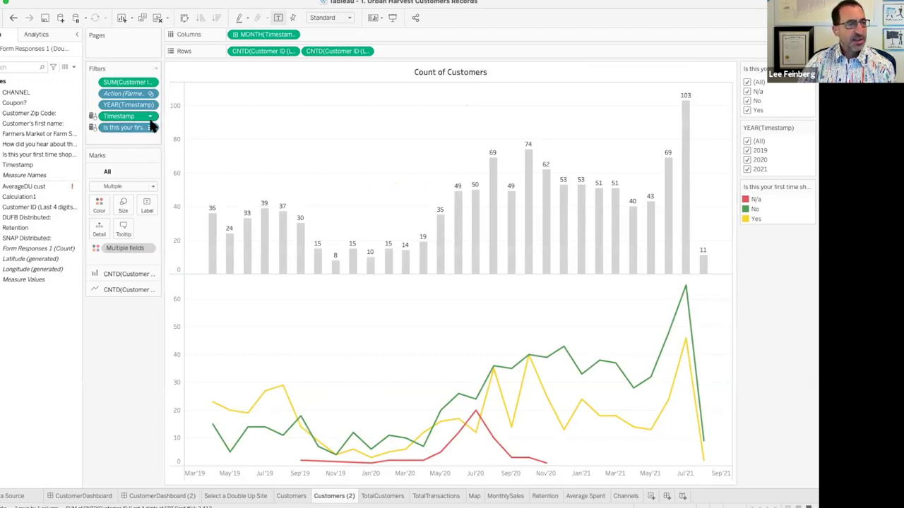
click(149, 120)
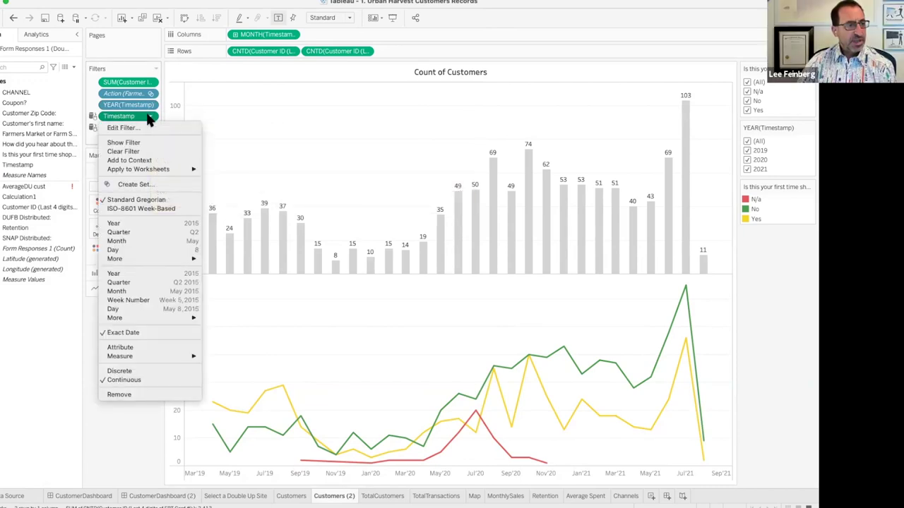
click(293, 40)
click(290, 36)
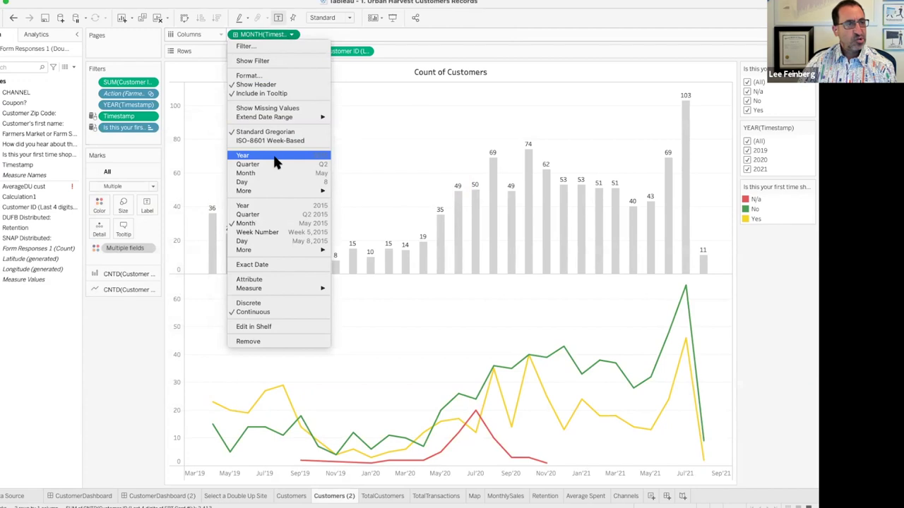
click(263, 76)
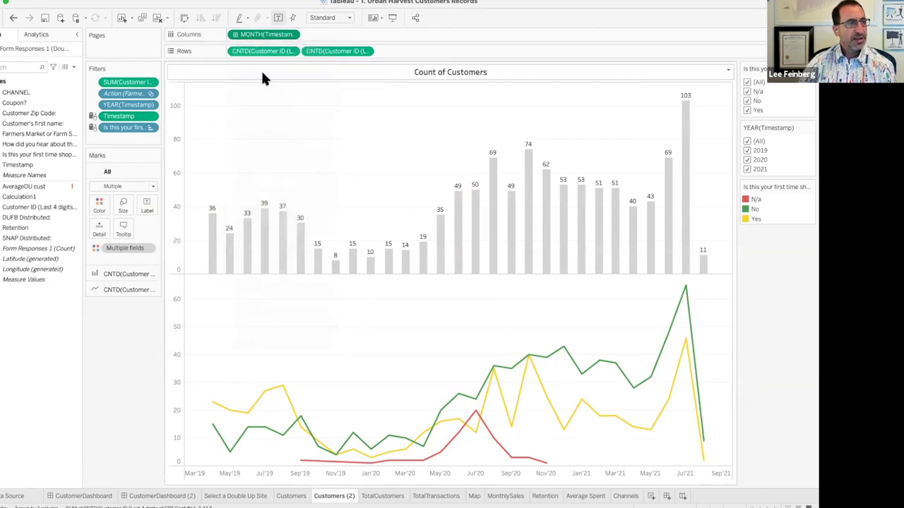
click(42, 68)
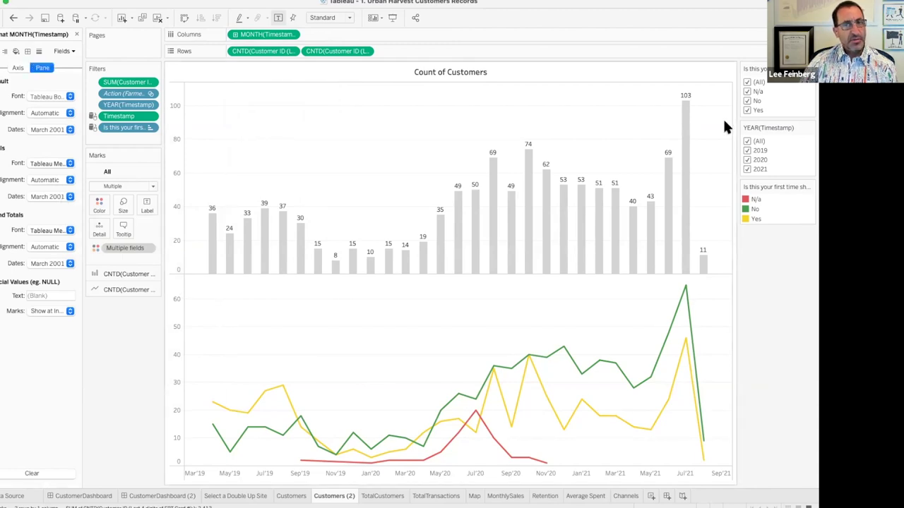
click(809, 128)
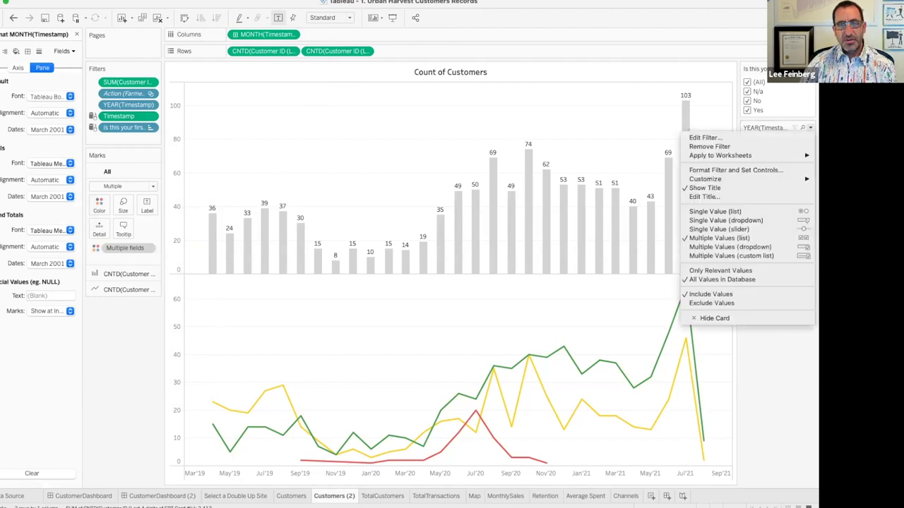
click(761, 170)
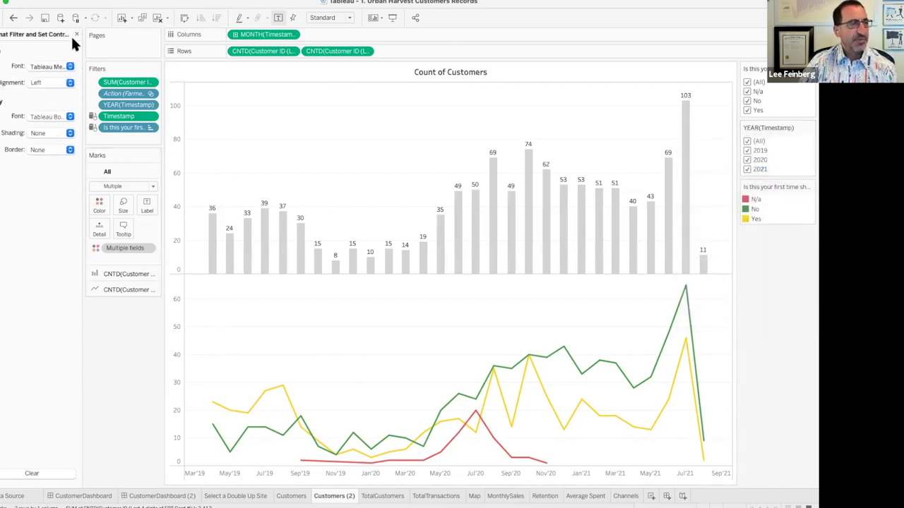
click(77, 34)
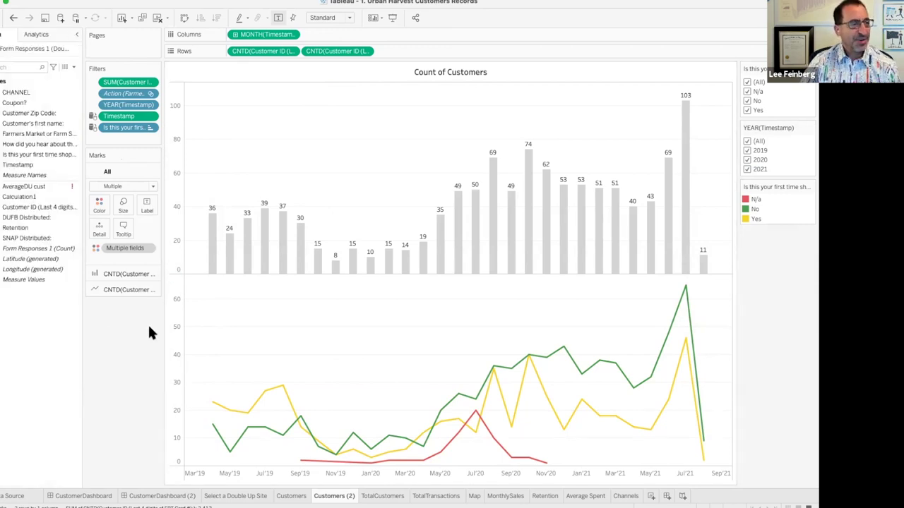
Set the Timestamp field's default date format to Standard Short Date.
right_click(50, 168)
mouse_move(105, 277)
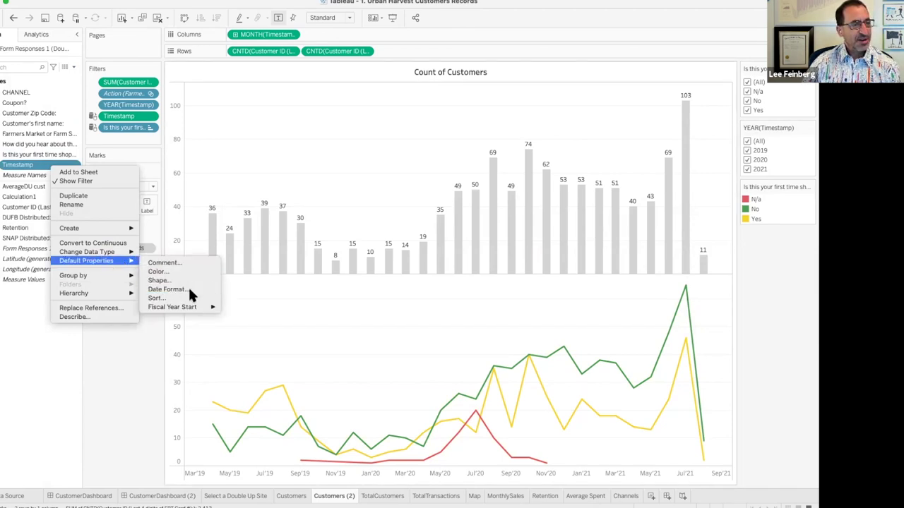
click(191, 295)
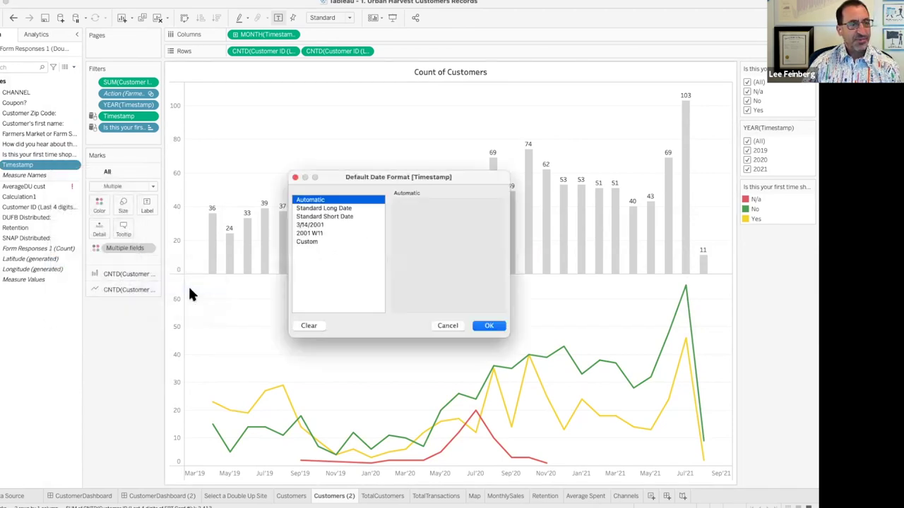
click(311, 241)
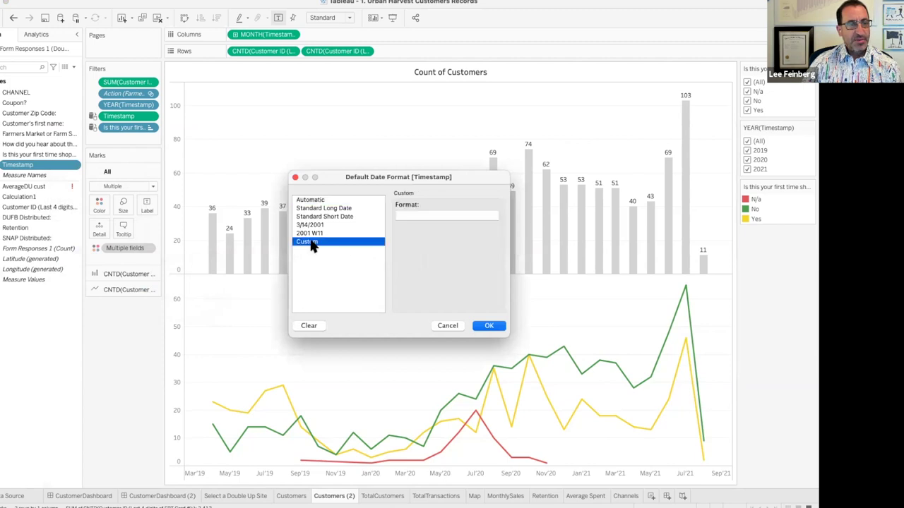
click(332, 208)
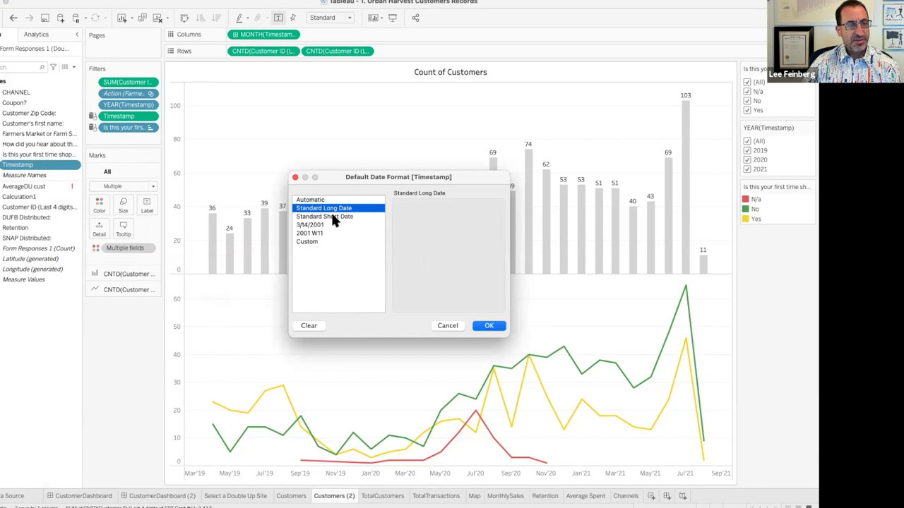
click(334, 217)
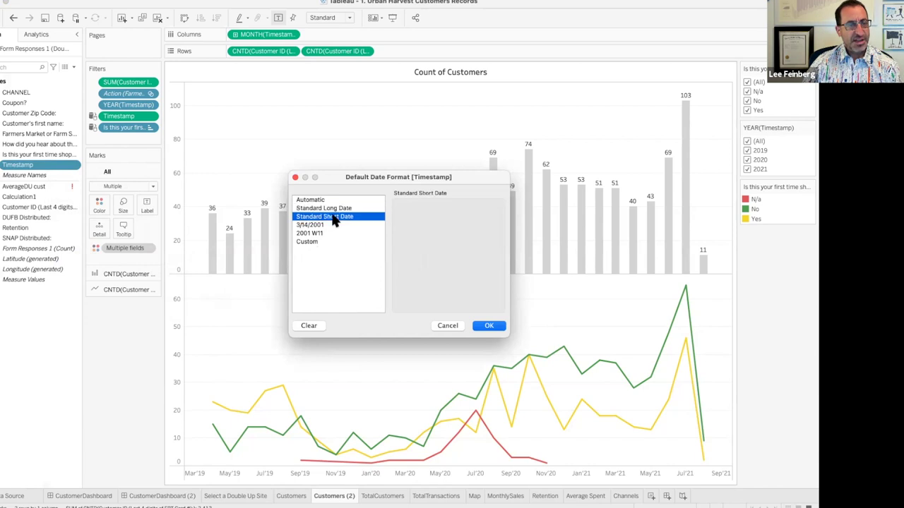
click(500, 326)
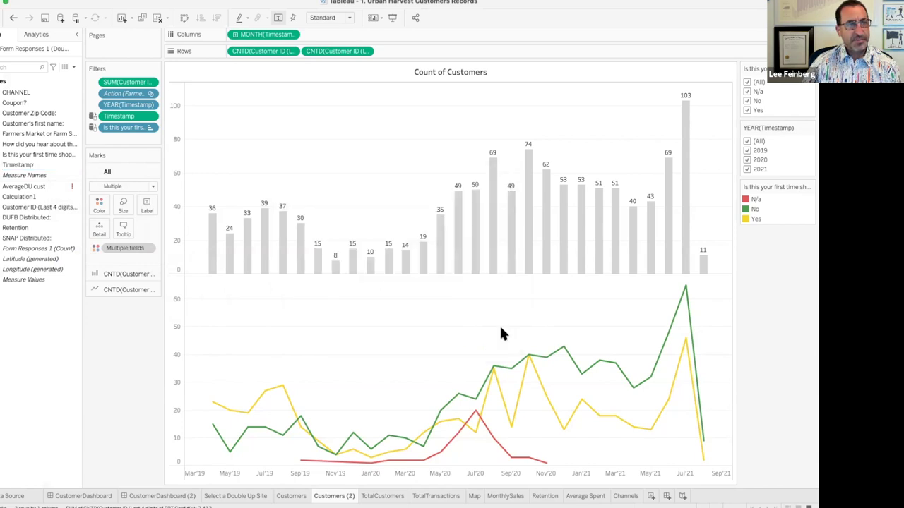
On CustomerDashboard (2), make the Timestamp filter floating and move it below the end of the RETENTION title's first line.
click(149, 496)
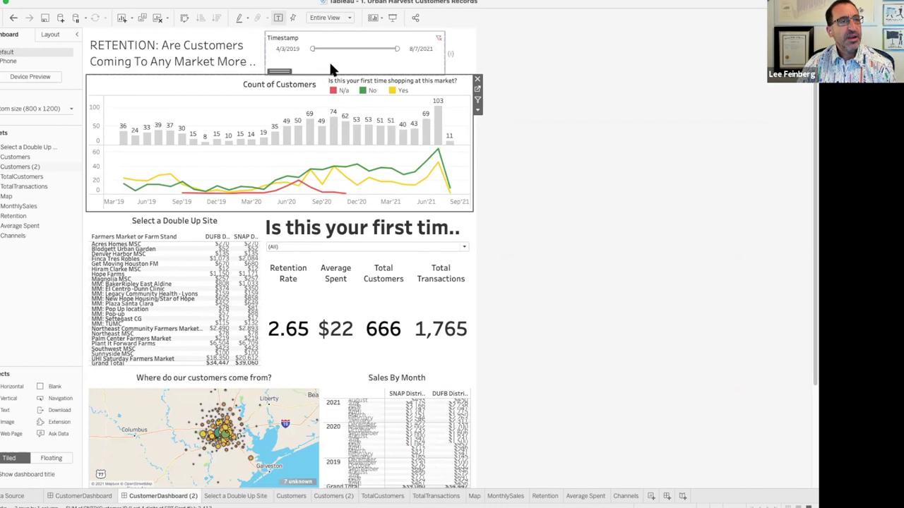
click(412, 65)
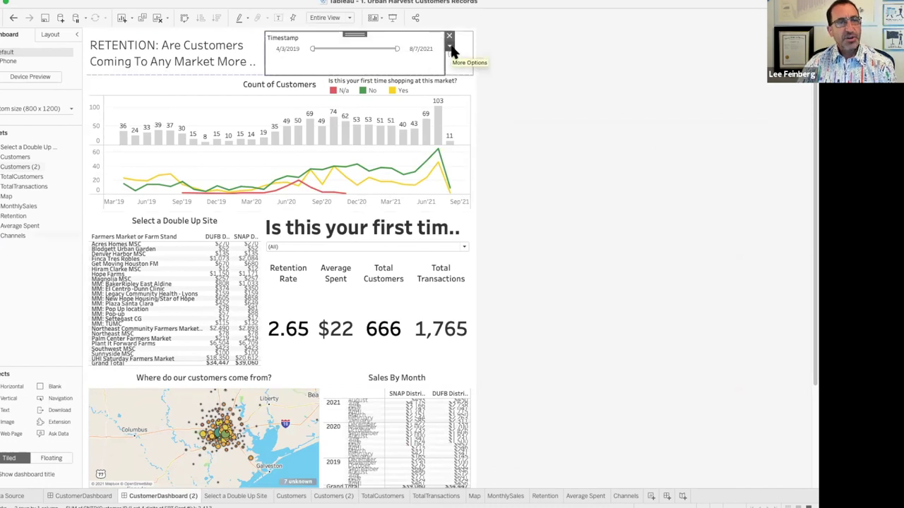
click(449, 45)
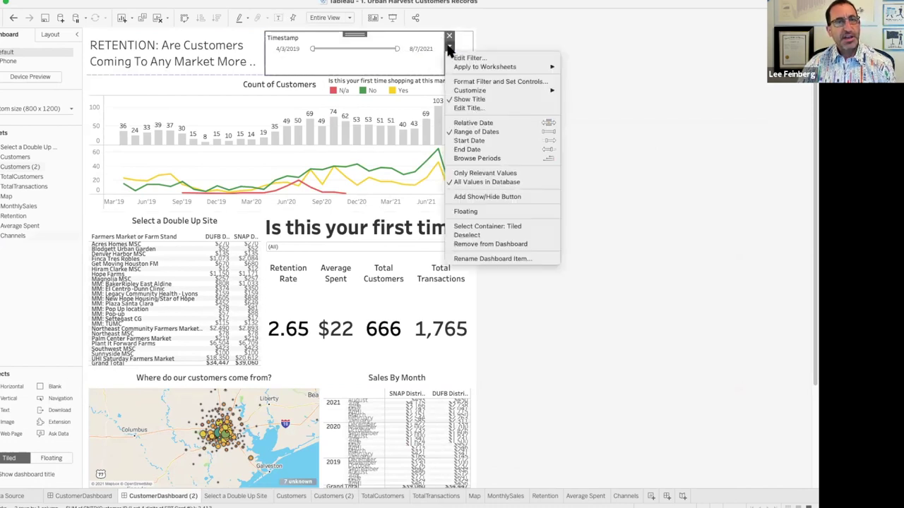
click(480, 211)
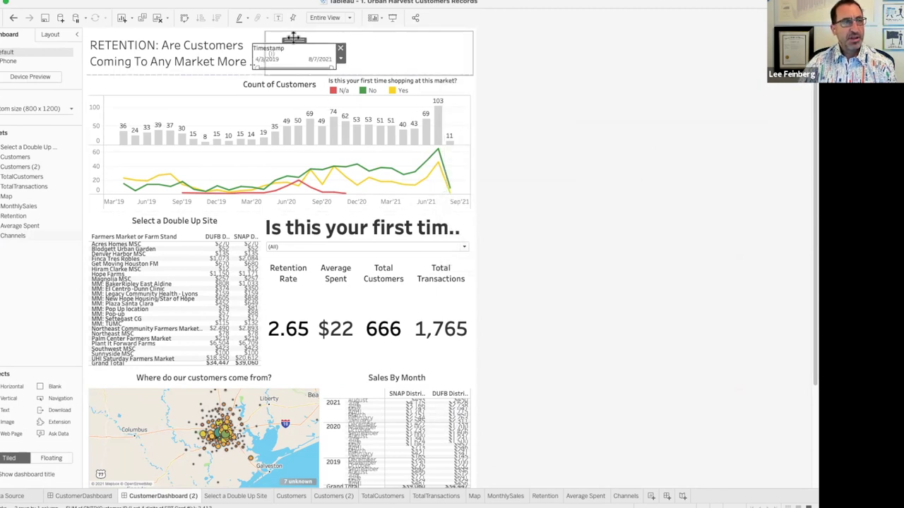
drag(263, 41, 442, 41)
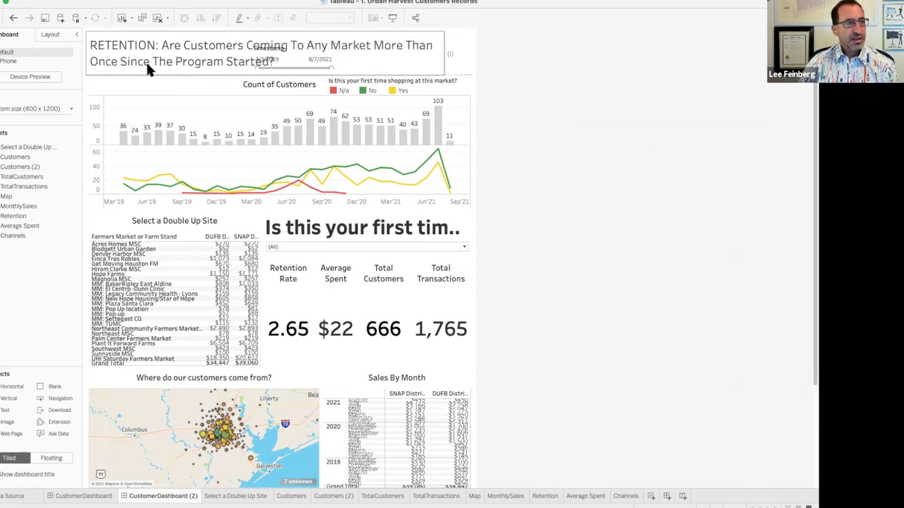
click(288, 57)
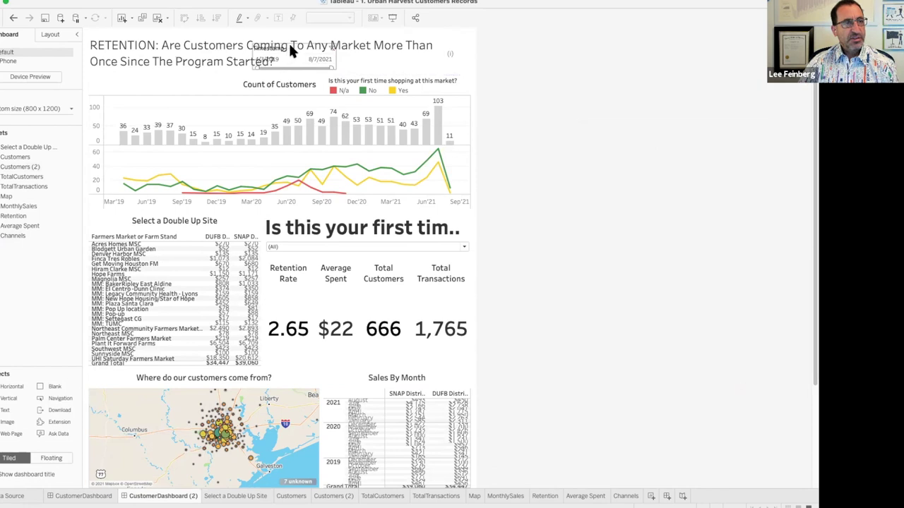
drag(289, 44, 368, 50)
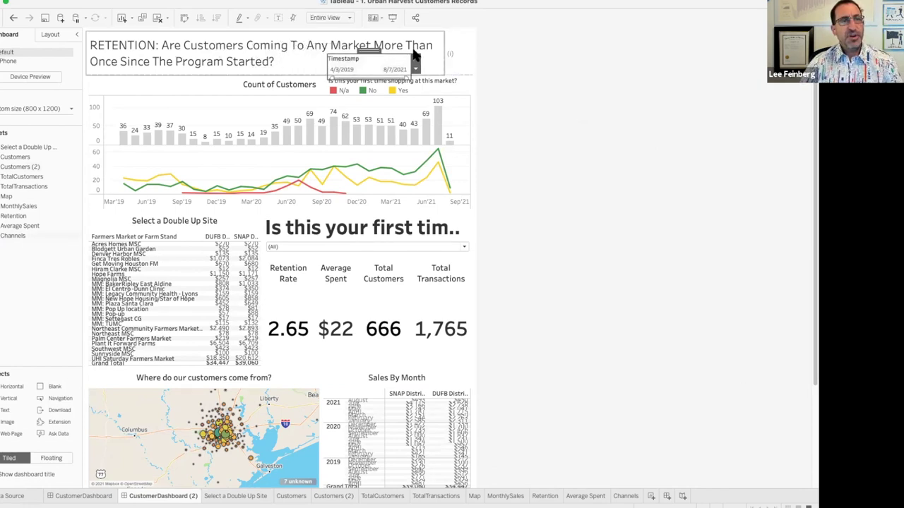
Reword the dashboard title to "RETENTION: Are Customers Coming To Any Market More Than Once During This Time", without the question mark.
double_click(163, 56)
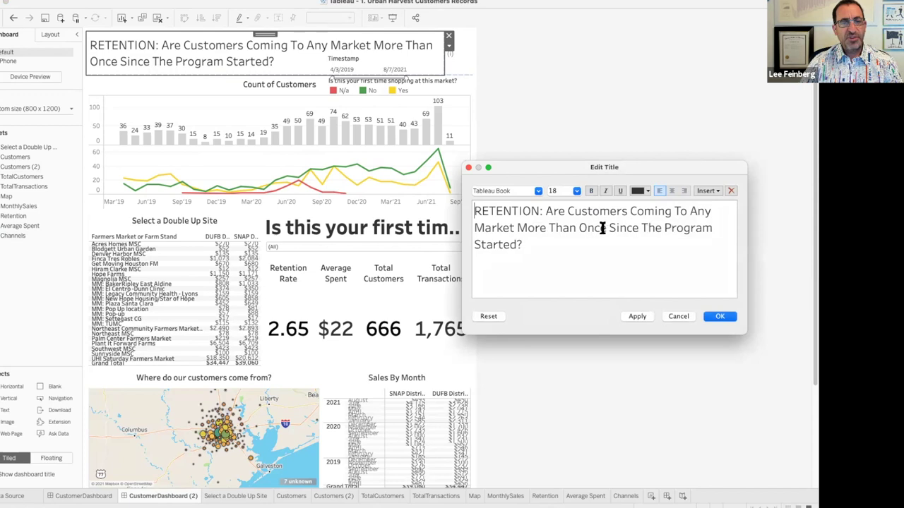
drag(609, 228, 516, 244)
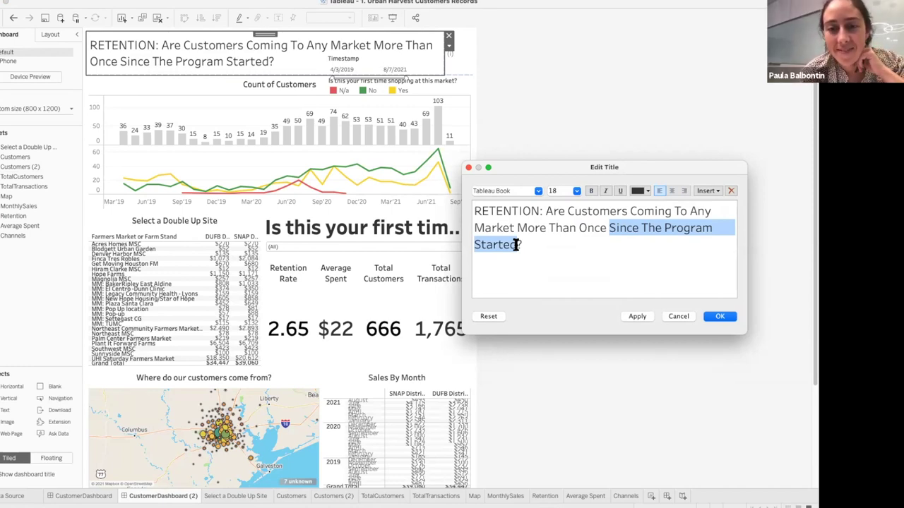
text(During THis t)
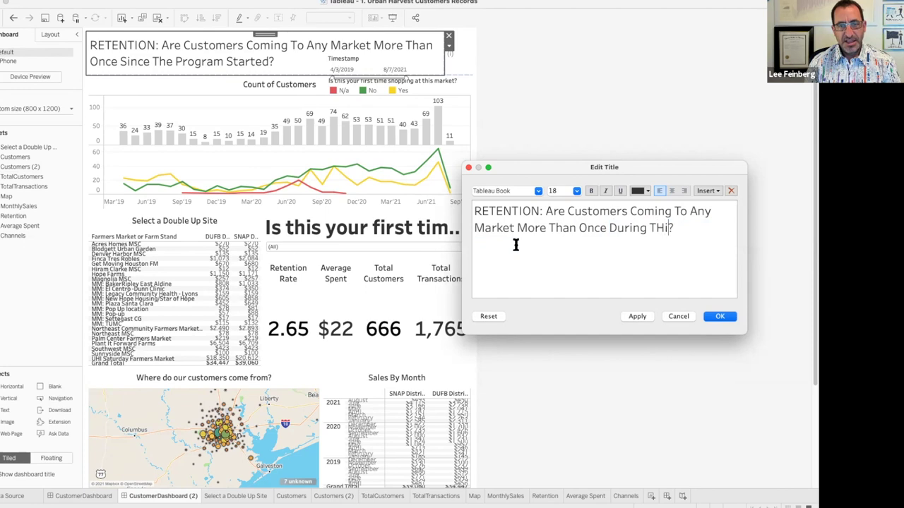
key(BackSpace)
key(BackSpace)
key(BackSpace)
key(BackSpace)
key(BackSpace)
text(his T)
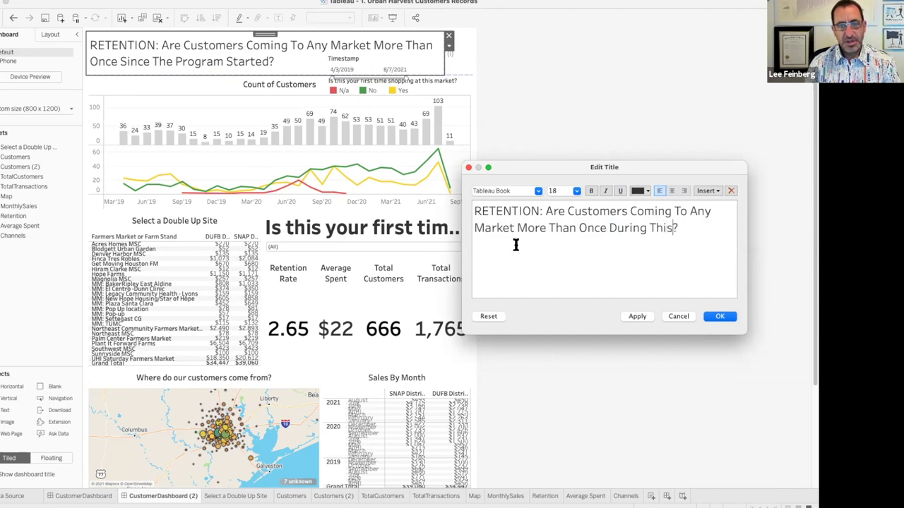
text(ime)
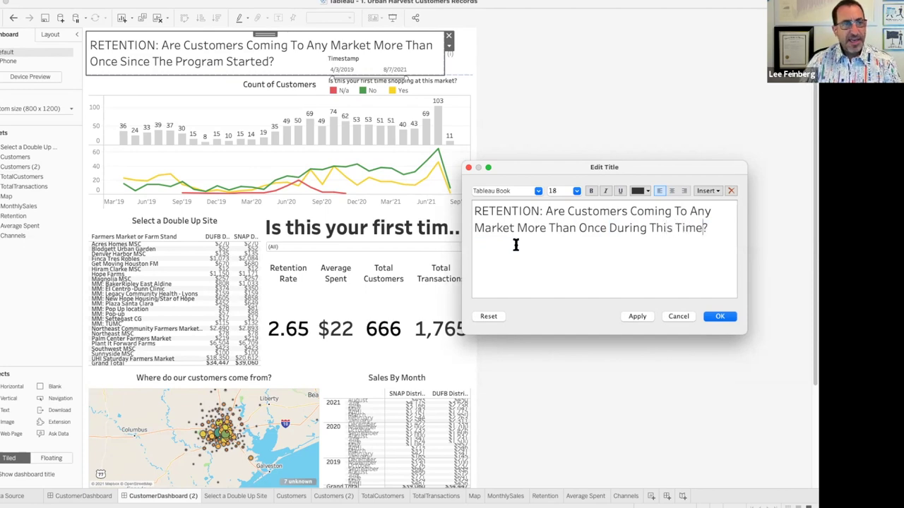
key(Delete)
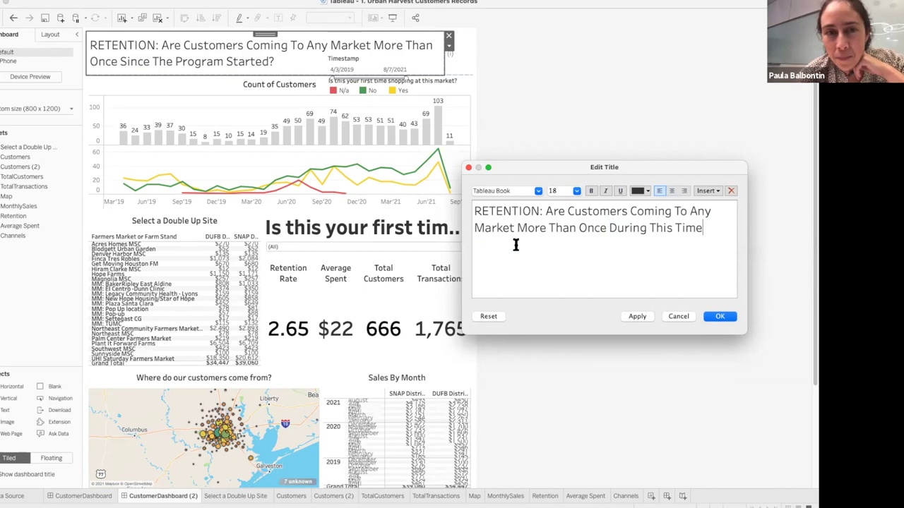
click(720, 317)
Hide the Timestamp filter's title and place the filter directly after the words "Once During This Time".
click(344, 61)
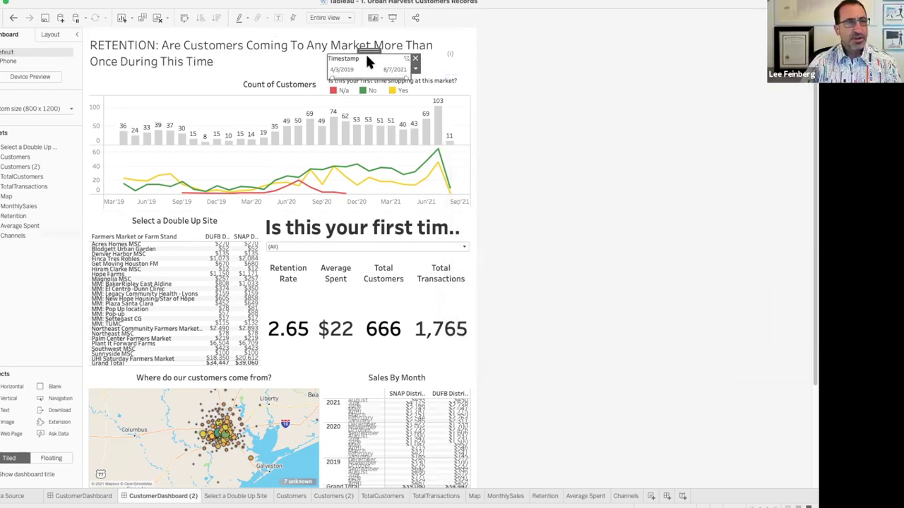
right_click(347, 60)
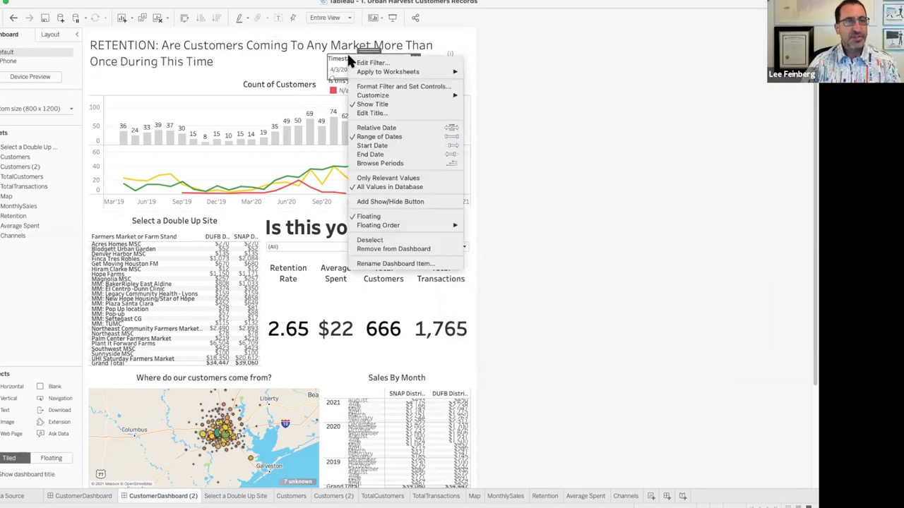
click(382, 104)
drag(377, 60, 270, 49)
click(306, 59)
click(254, 57)
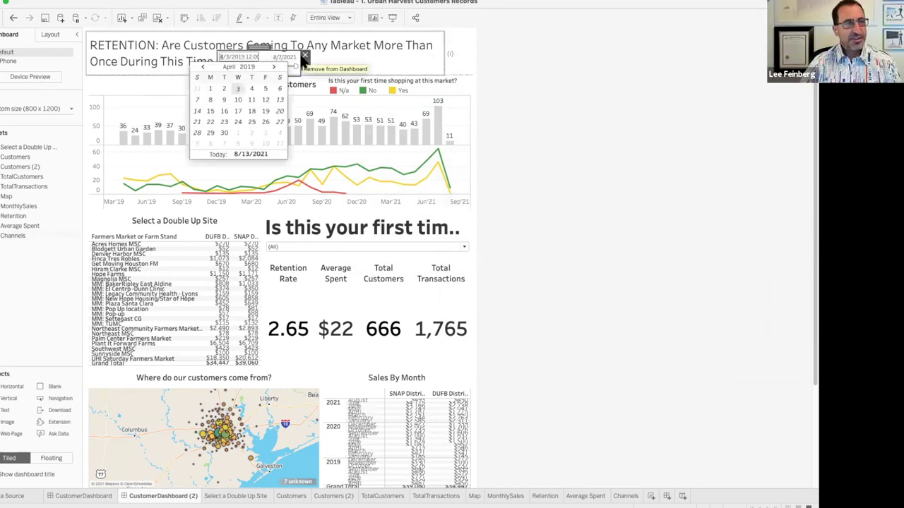
click(304, 60)
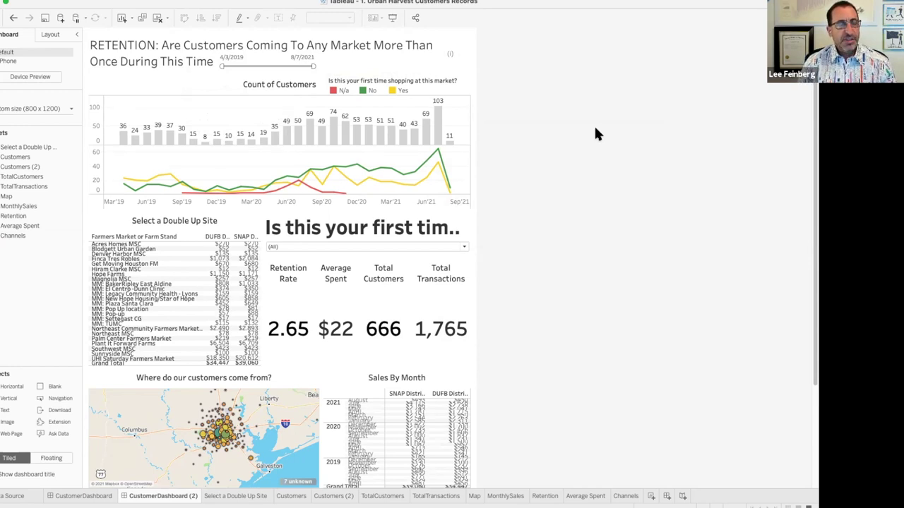
Left-align the Count of Customers chart title.
double_click(280, 85)
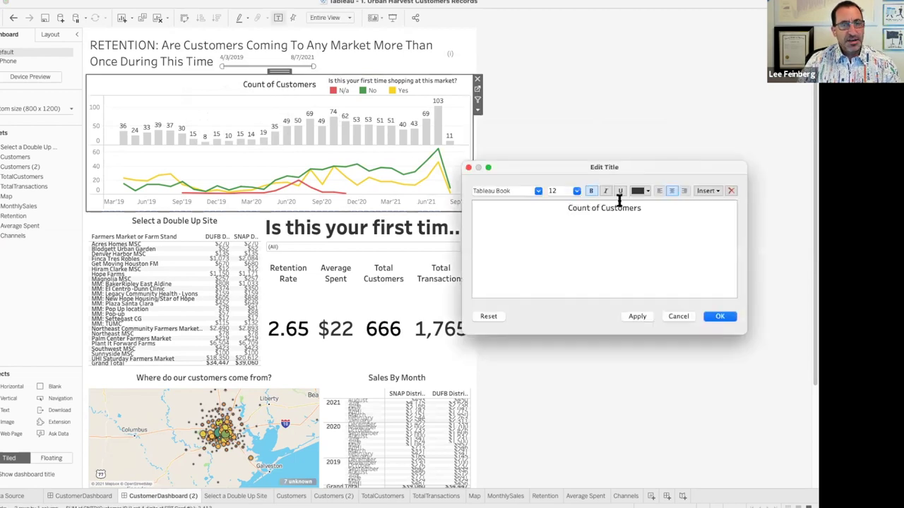
click(658, 189)
click(720, 318)
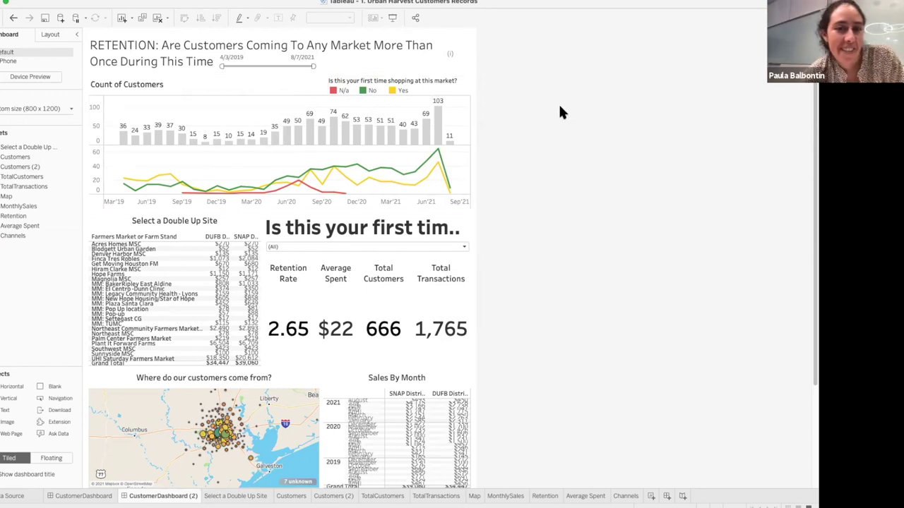
Shift the floating first-time shopping legend so it lines up with the right edge of the Count of Customers chart.
click(458, 83)
drag(468, 84, 505, 88)
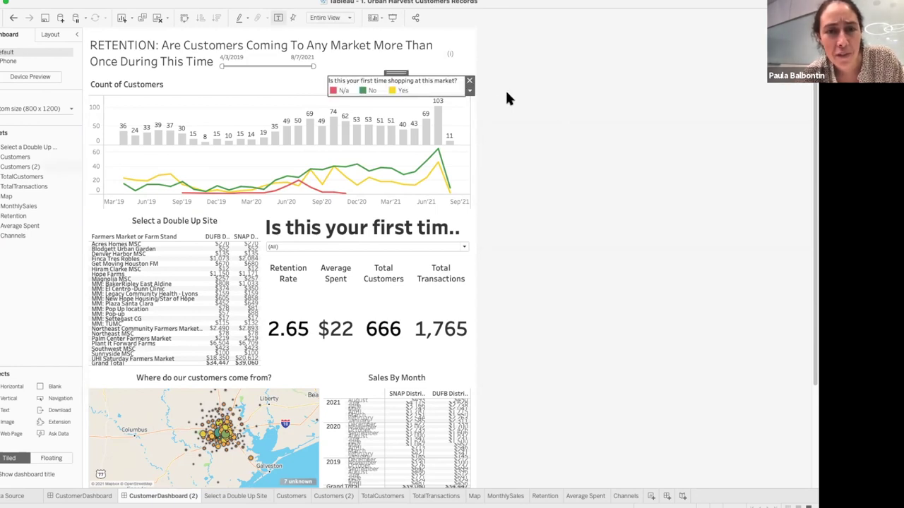
click(401, 72)
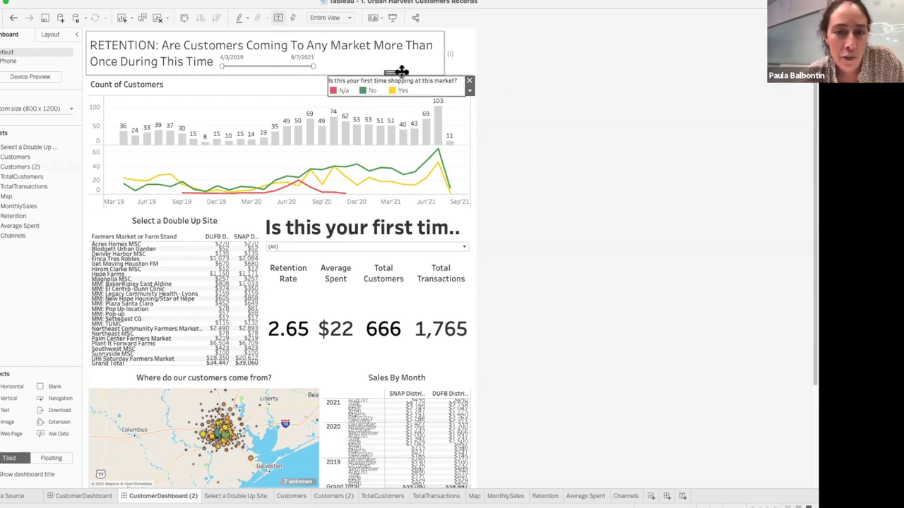
drag(400, 71, 411, 77)
click(555, 115)
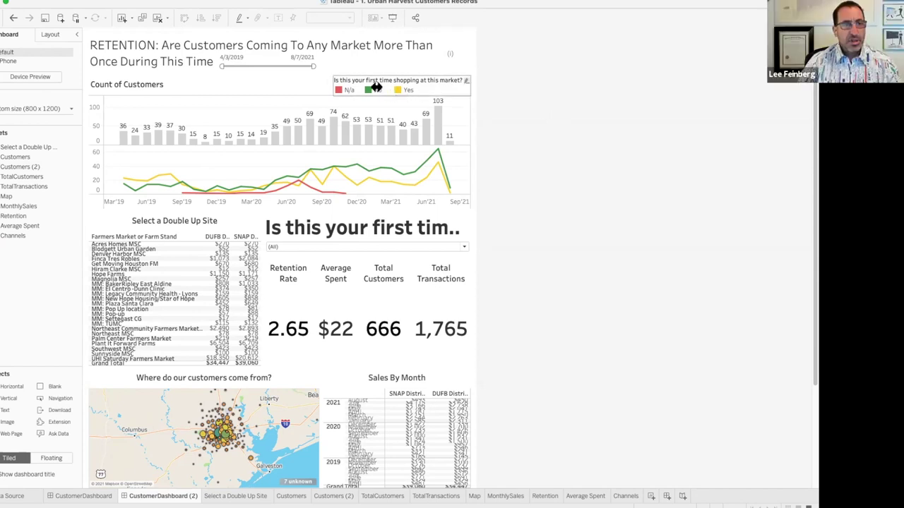
Reorder the first-time shopping legend entries to No, Yes, N/a.
click(341, 91)
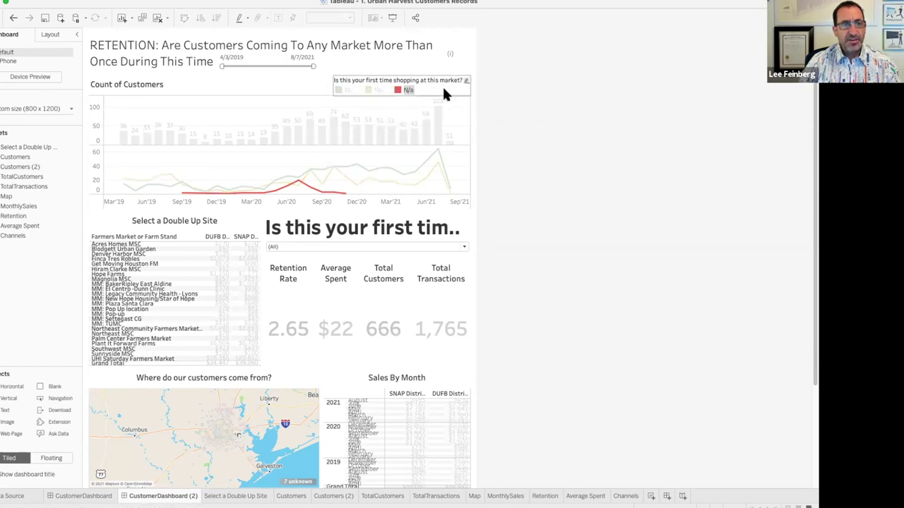
click(444, 91)
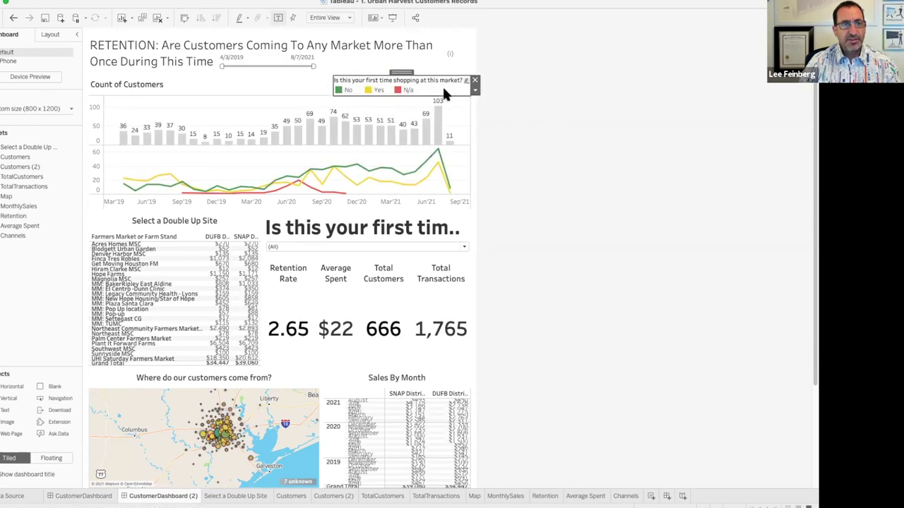
click(375, 90)
click(520, 89)
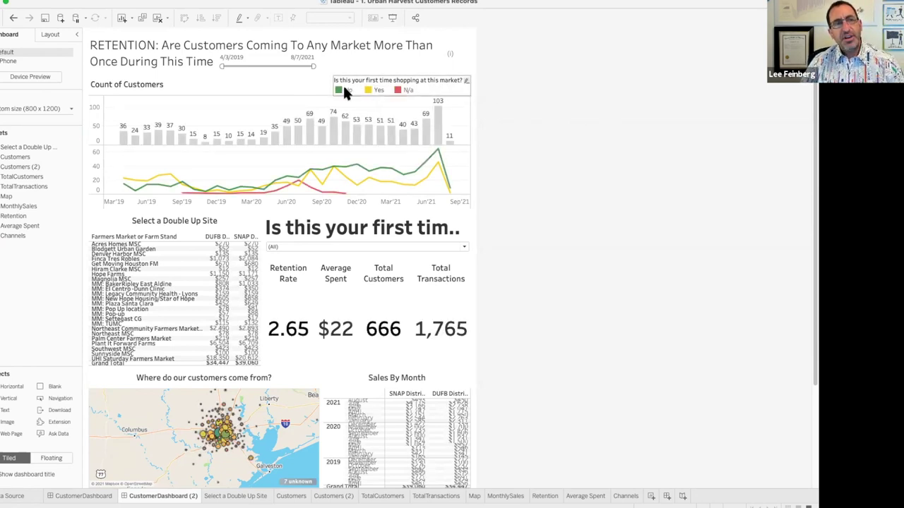
Open the Customers (2) sheet behind the Count of Customers chart.
mouse_move(439, 156)
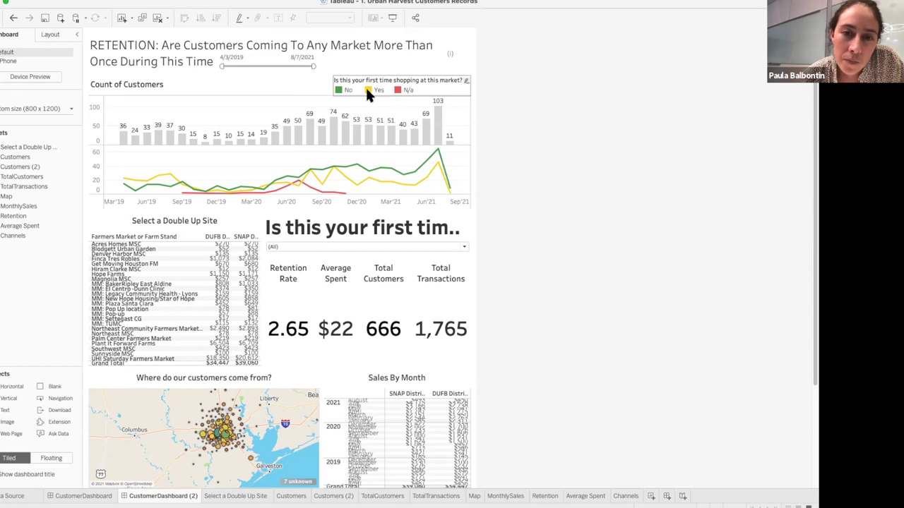
mouse_move(430, 178)
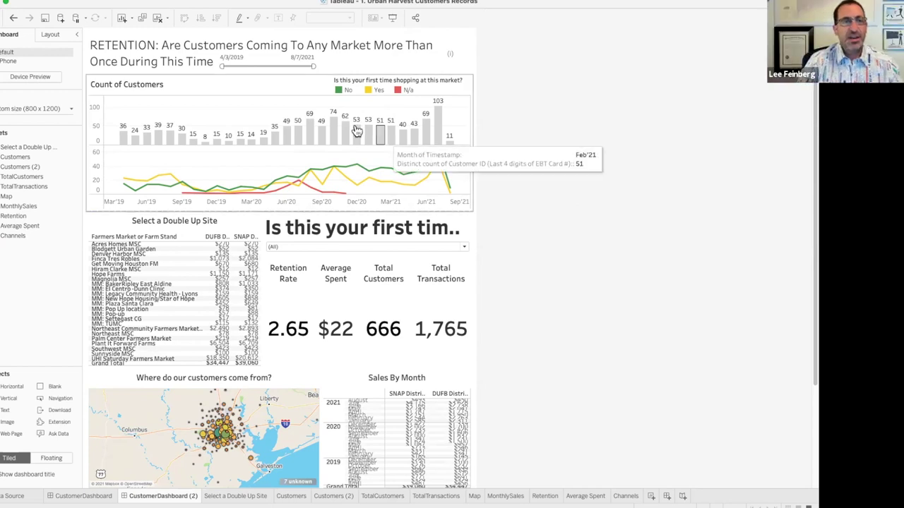
click(447, 84)
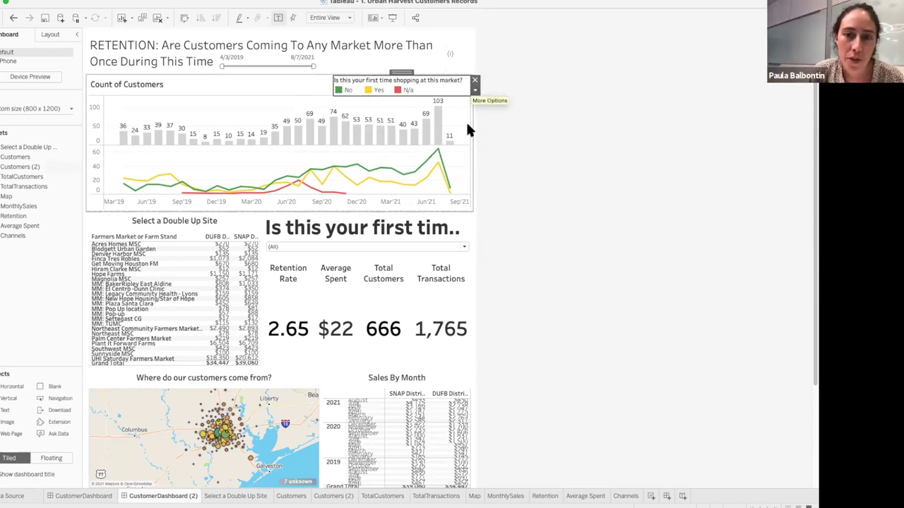
click(458, 117)
click(478, 90)
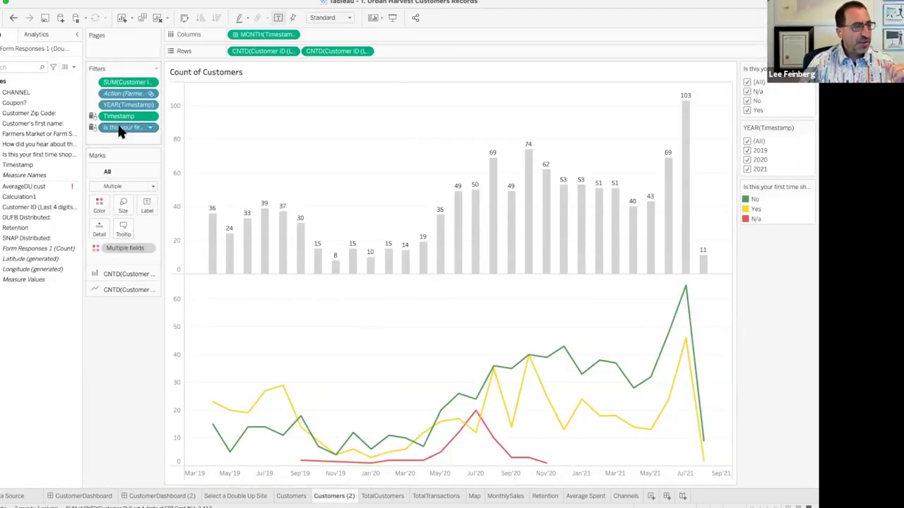
Give the N/a member of the first-time shopping field the alias Unknown.
right_click(49, 156)
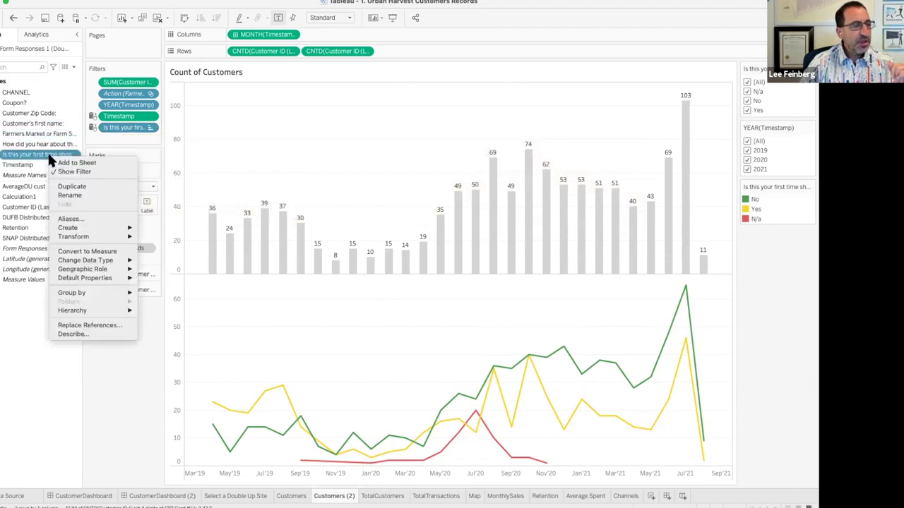
click(74, 218)
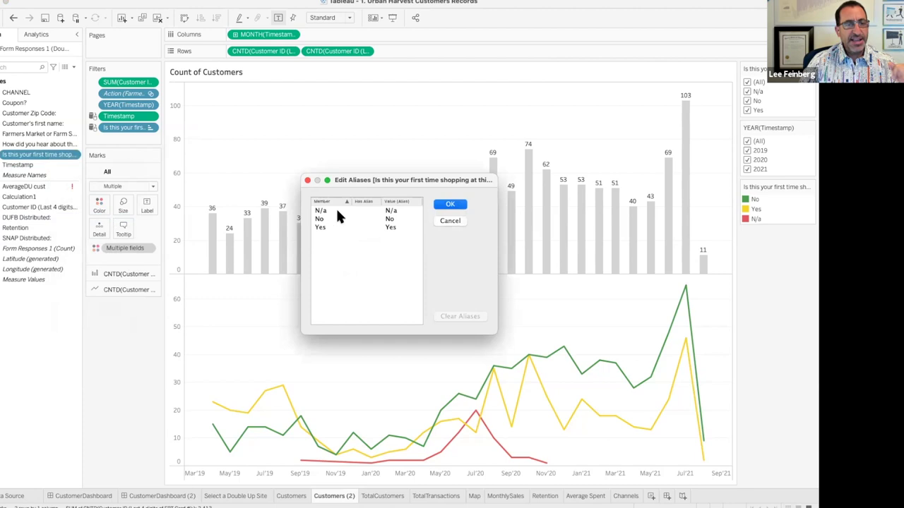
double_click(394, 212)
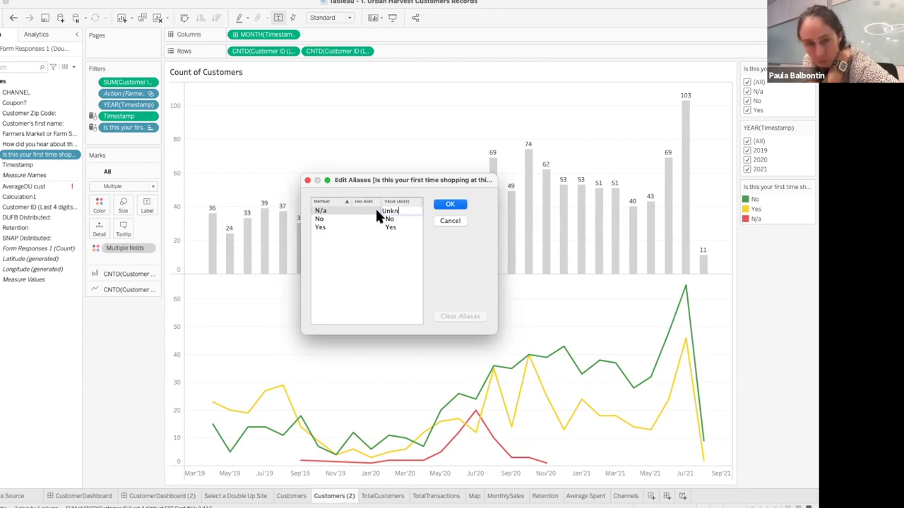
text(known)
key(Return)
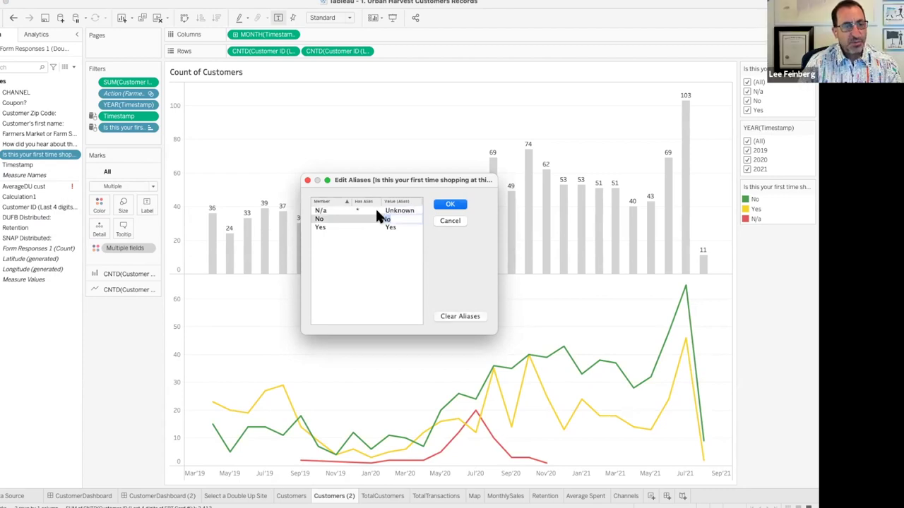
Give the No member of the first-time shopping field the alias Returning Customer.
text(New)
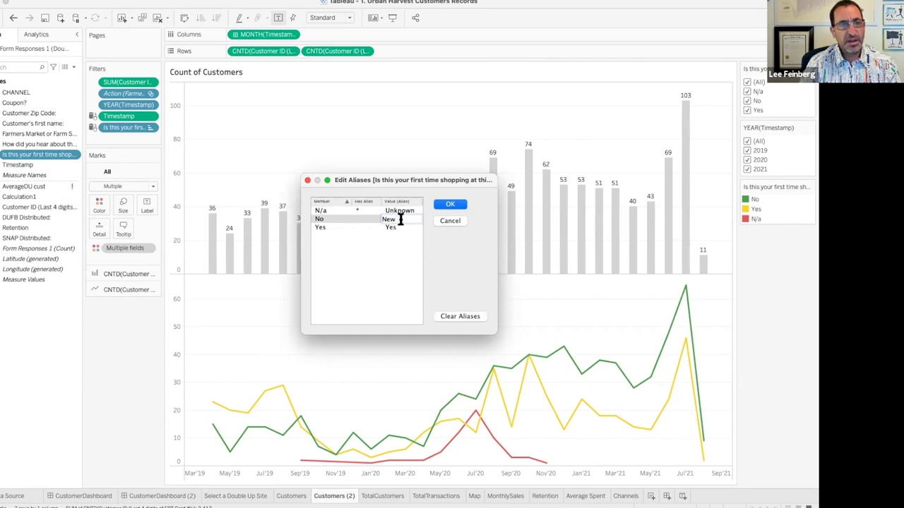
key(BackSpace)
key(BackSpace)
key(BackSpace)
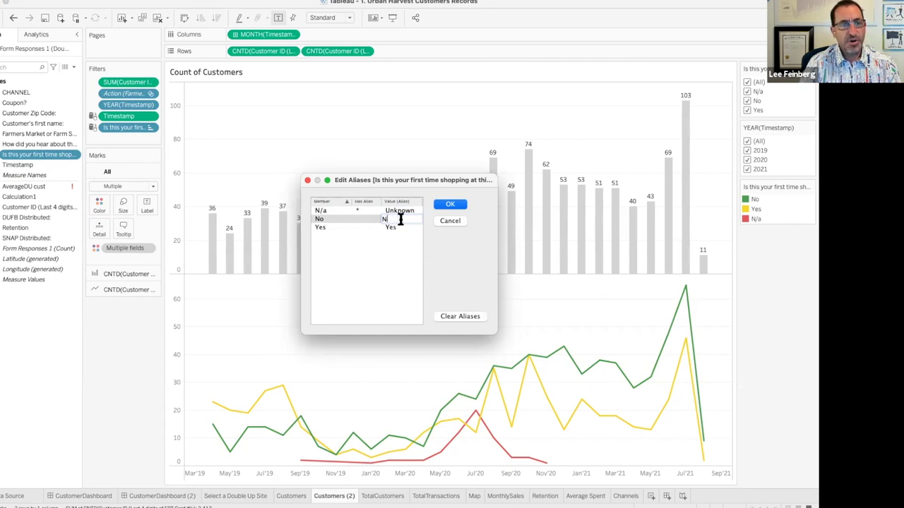
text(Returning)
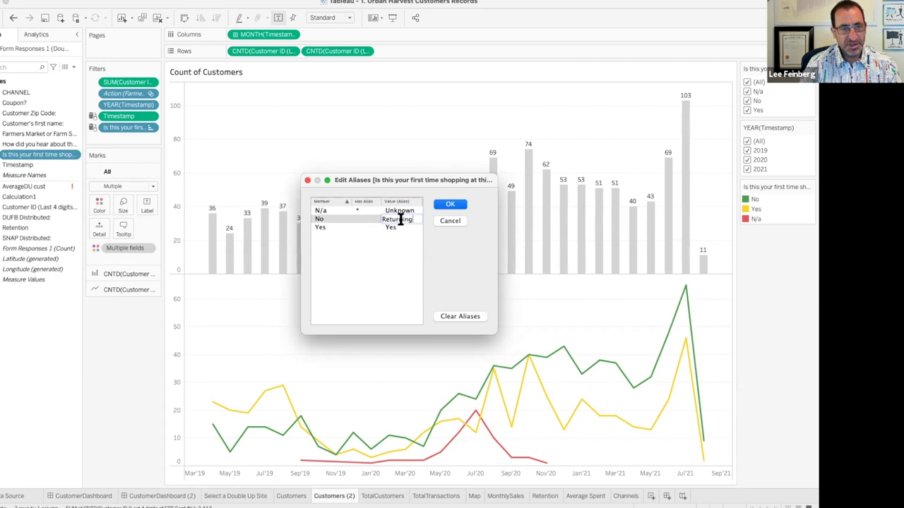
text( Customer)
key(Tab)
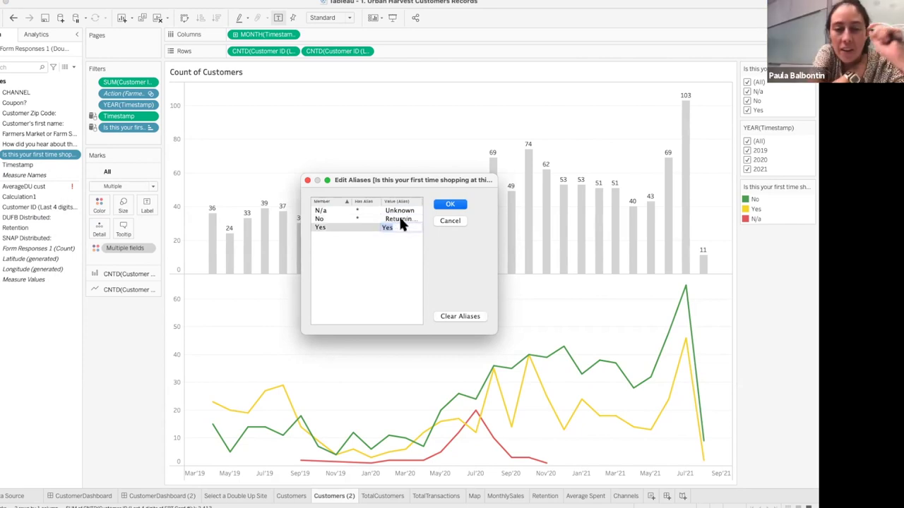
Give the Yes member the alias New Customer and widen the alias dialog and its value column to show the full names.
text(New Customer)
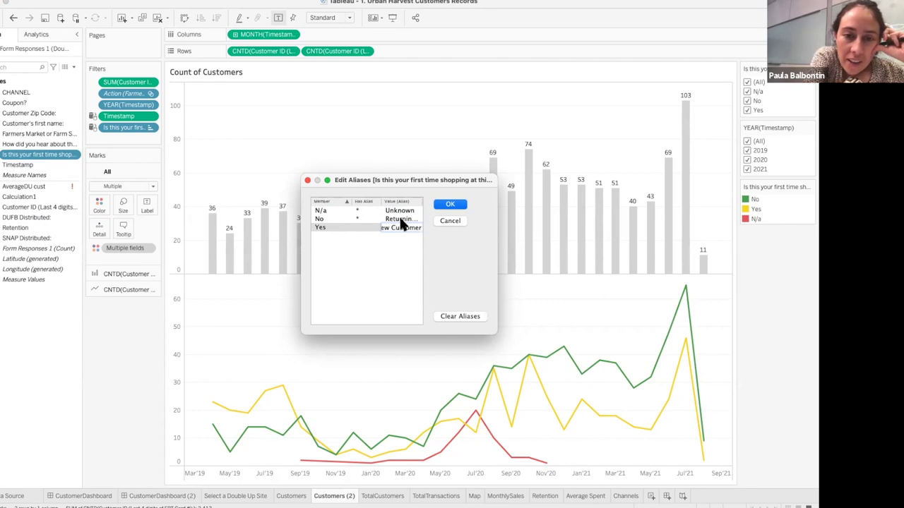
key(Return)
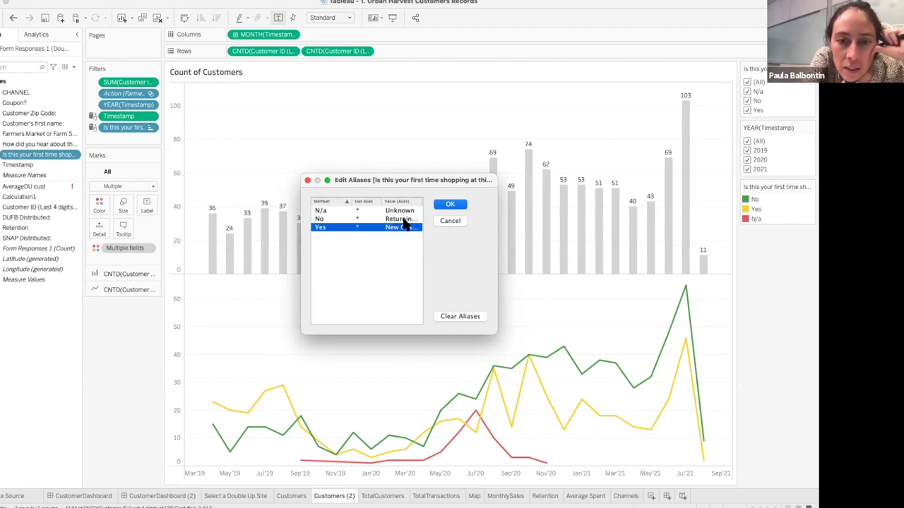
drag(497, 225, 616, 224)
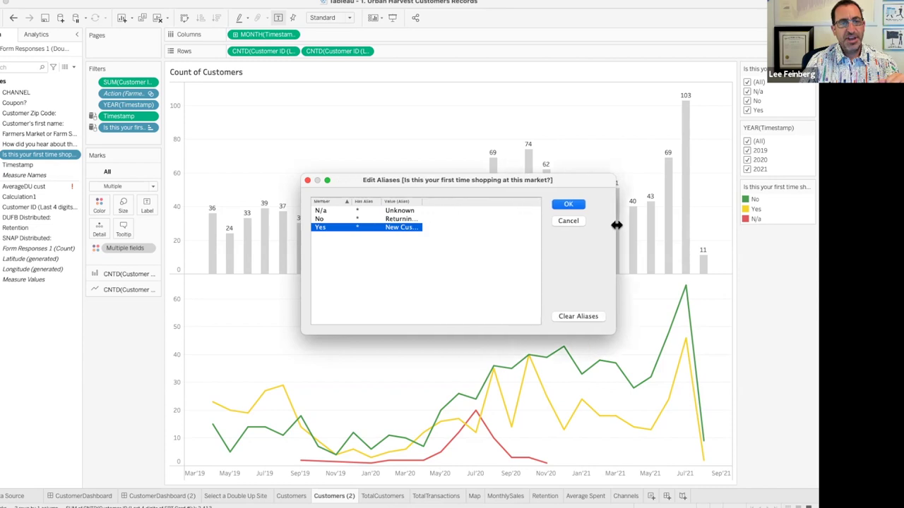
drag(420, 202, 470, 202)
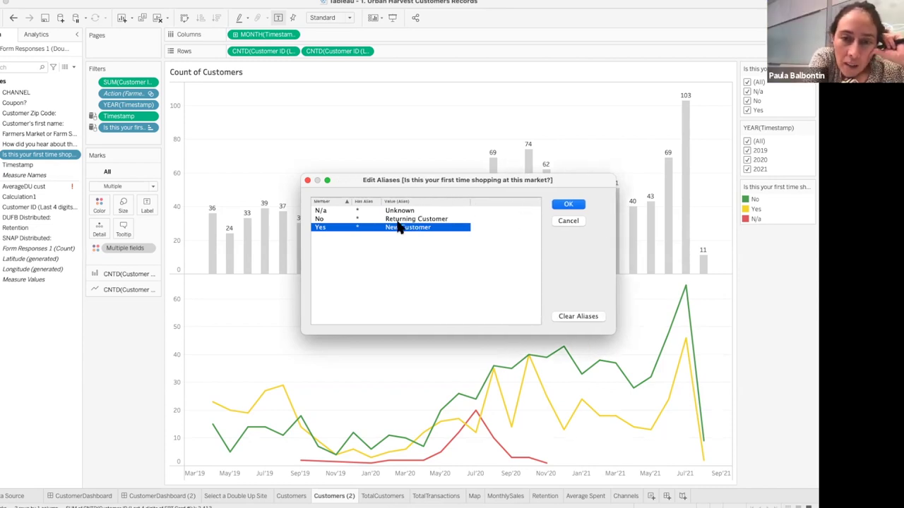
Shorten the aliases to Returning for No and New for Yes, and apply them to the field.
double_click(431, 220)
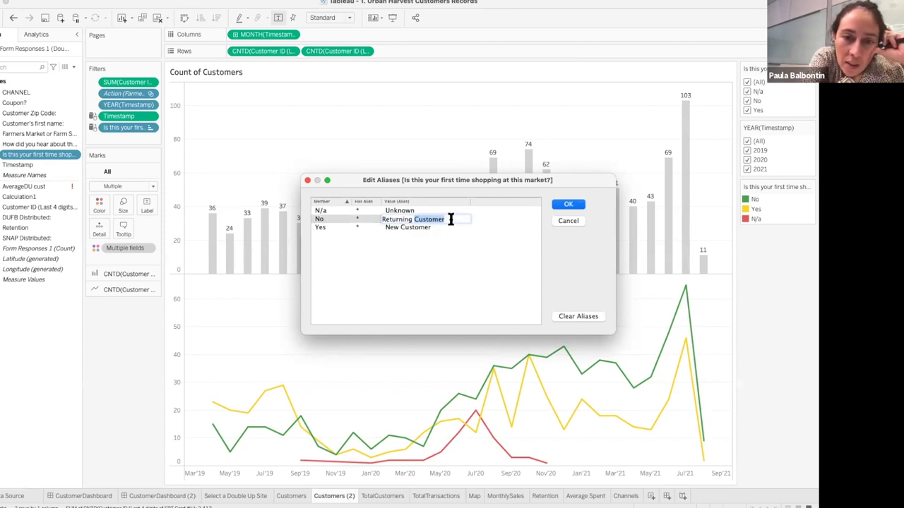
key(BackSpace)
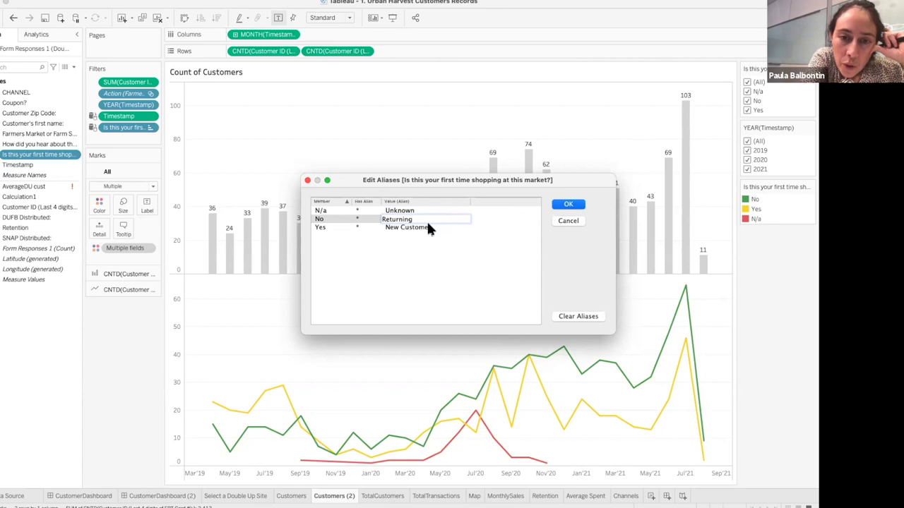
click(433, 227)
double_click(427, 227)
key(BackSpace)
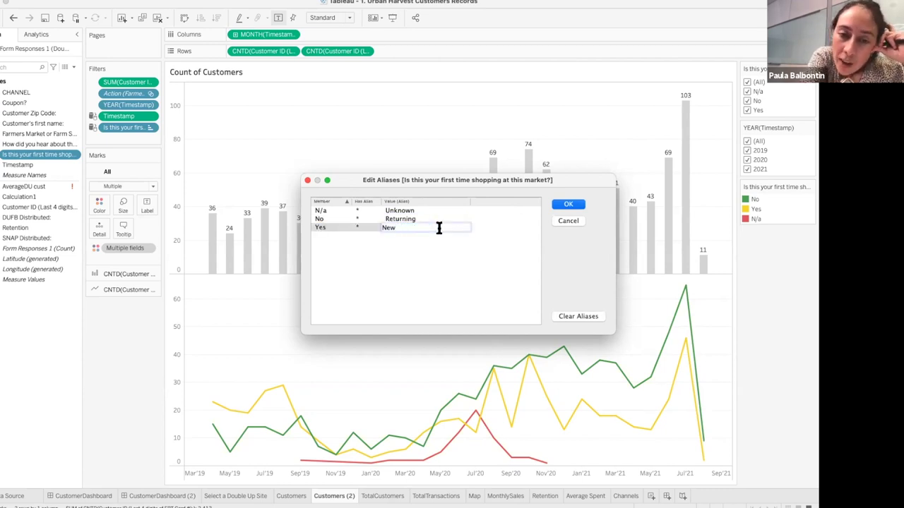
key(Return)
click(568, 206)
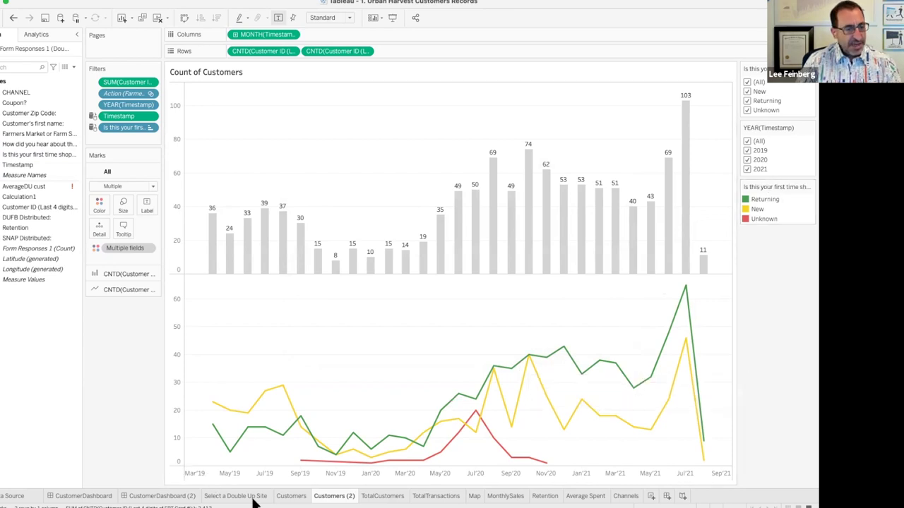
Return to CustomerDashboard (2) and remove the truncated first-time shopping legend from the Count of Customers chart.
click(188, 496)
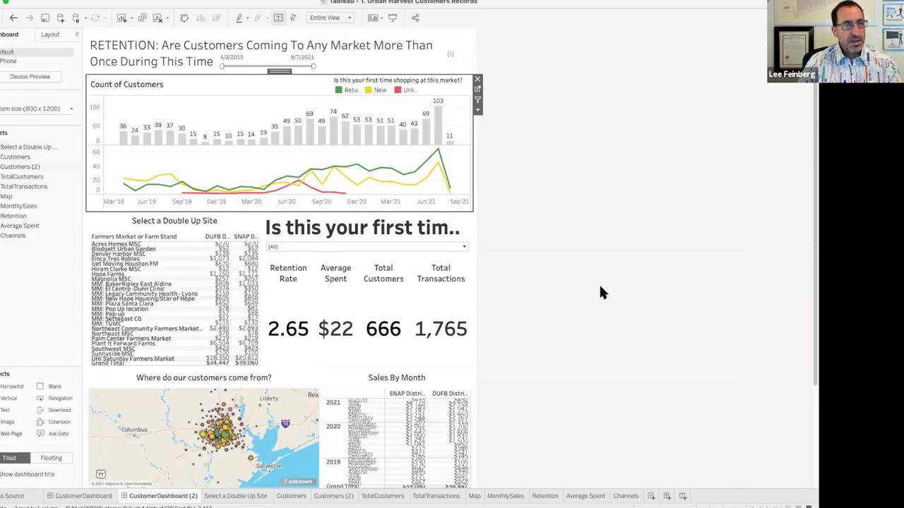
click(477, 80)
click(456, 112)
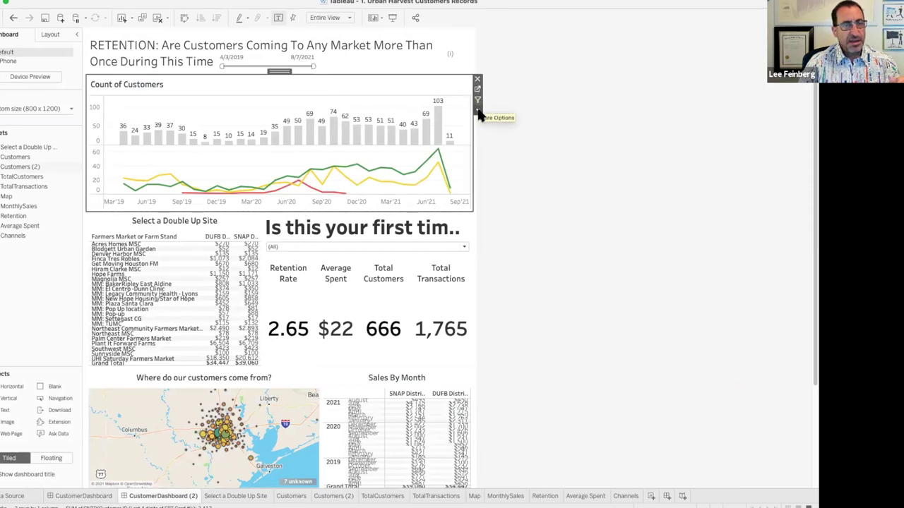
Add the first-time shopping color legend again and place it over the upper right of the Count of Customers chart.
click(478, 111)
mouse_move(514, 173)
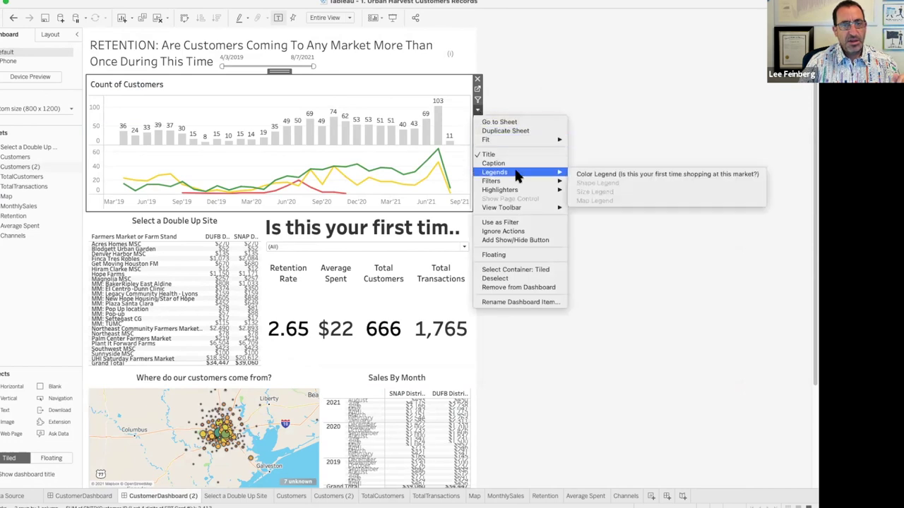
click(620, 171)
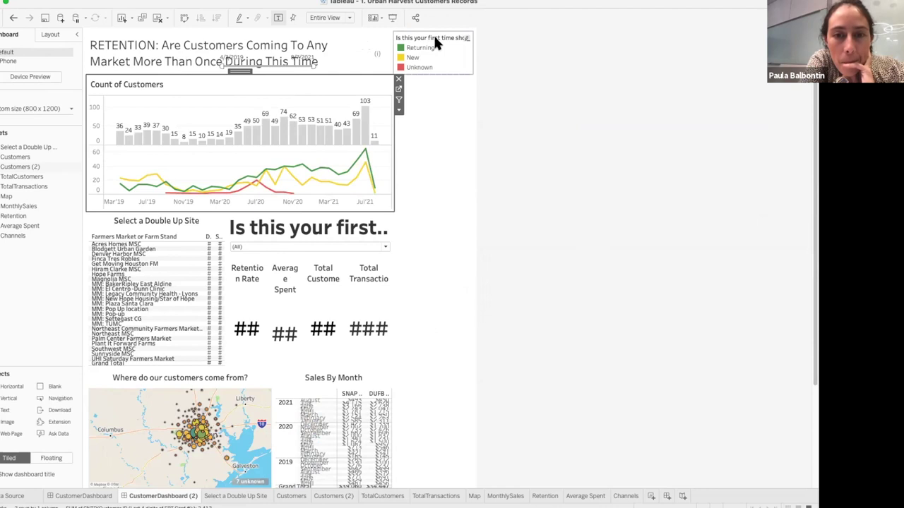
drag(433, 35, 387, 84)
click(582, 97)
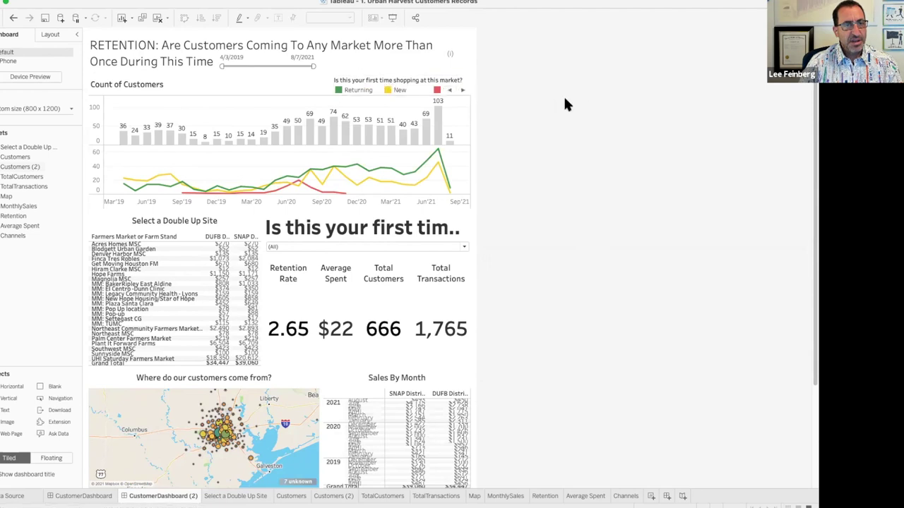
Widen the floating legend leftward until the Returning, New and Unknown entries all fit on one line.
click(333, 82)
drag(339, 83, 327, 89)
click(518, 88)
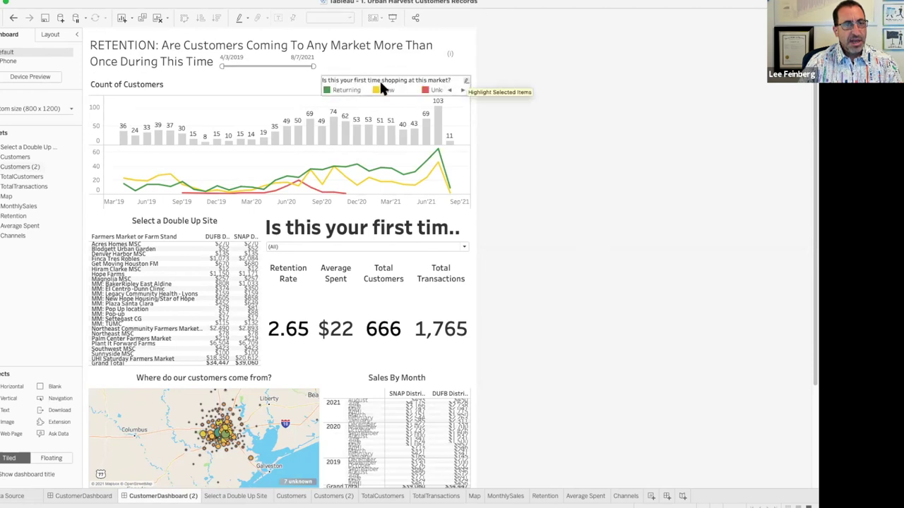
click(321, 82)
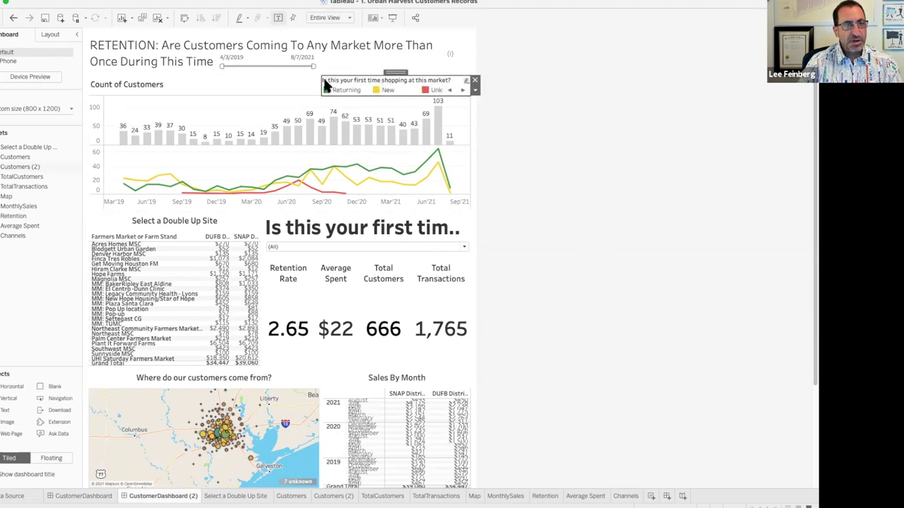
drag(320, 82, 304, 83)
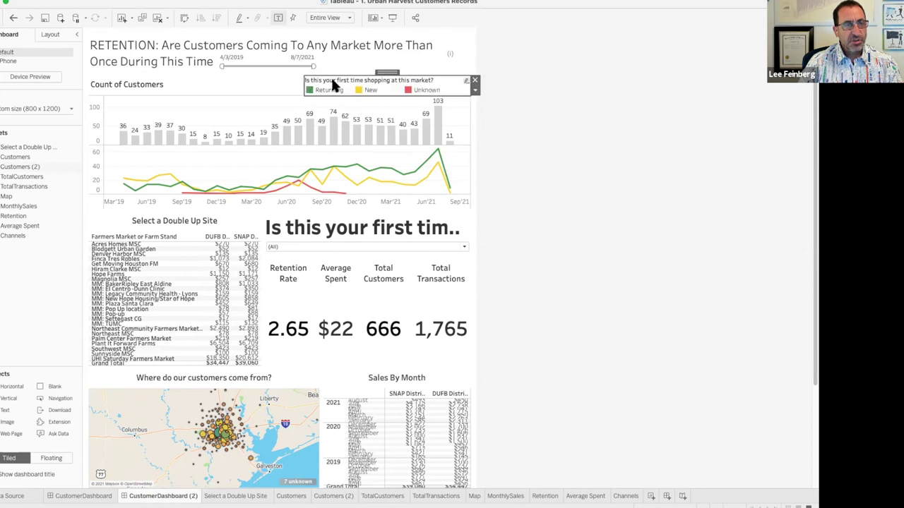
Change the legend title to "Customer Type".
double_click(330, 76)
drag(435, 226, 216, 200)
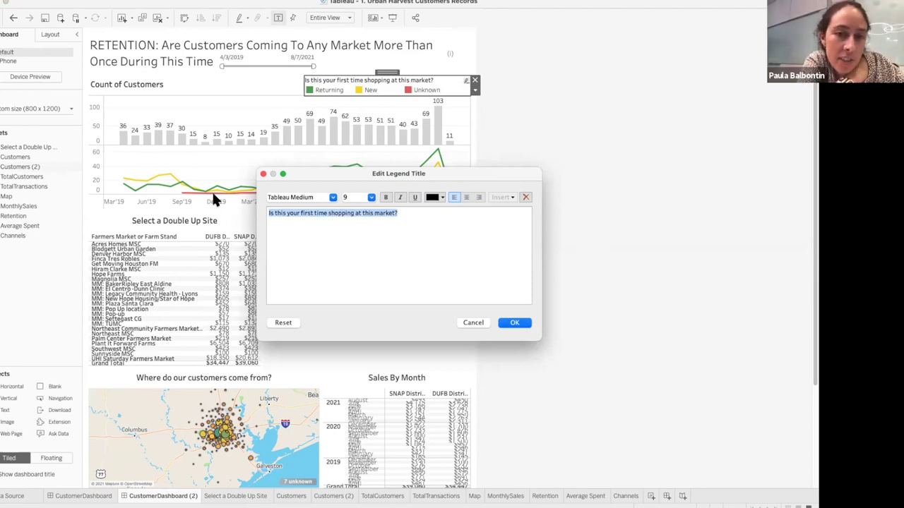
text(Customer)
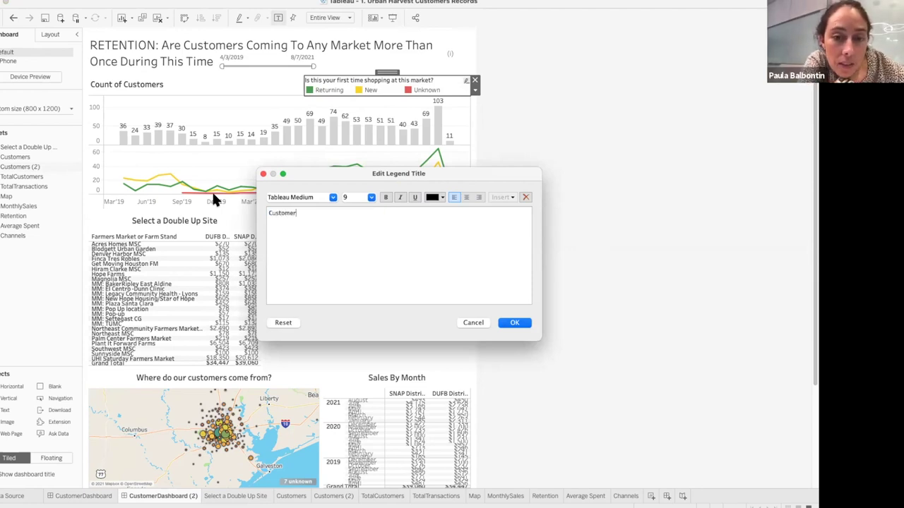
text( Type)
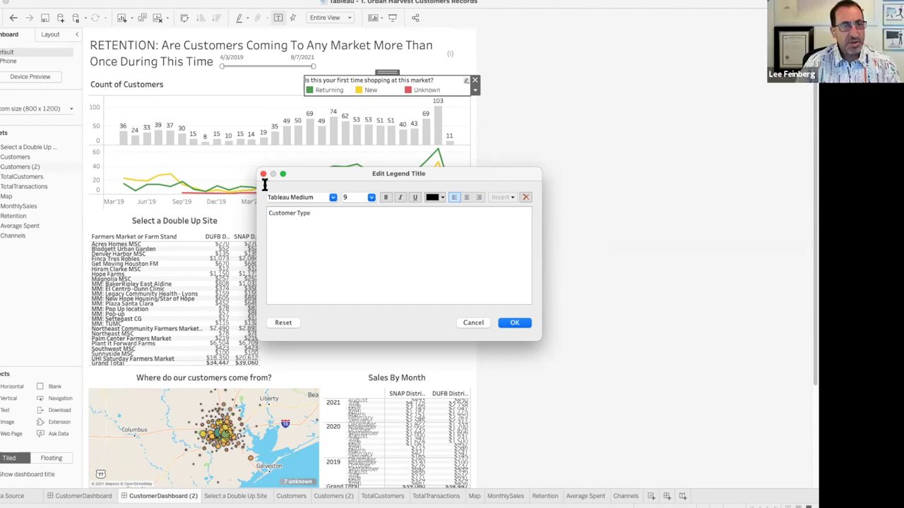
click(514, 324)
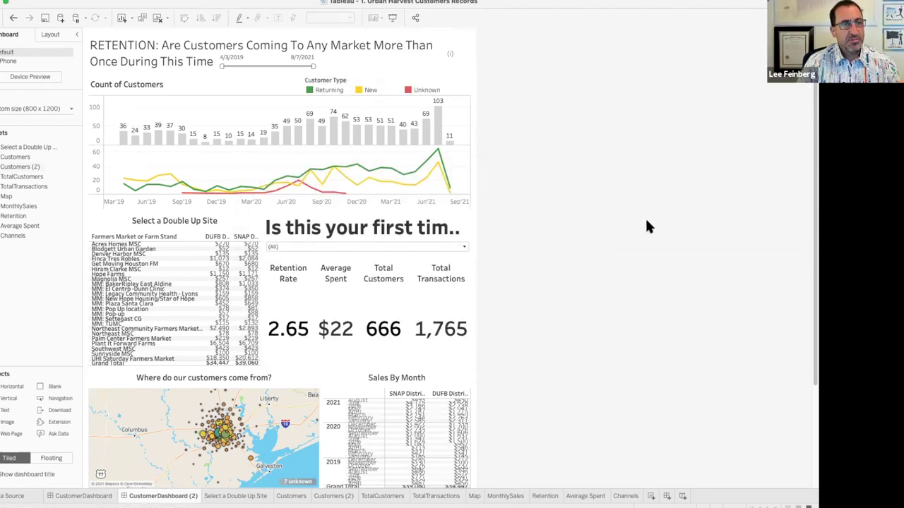
Set the font of the Customer Type legend title to Tableau Book.
click(328, 85)
double_click(329, 85)
drag(335, 212, 233, 208)
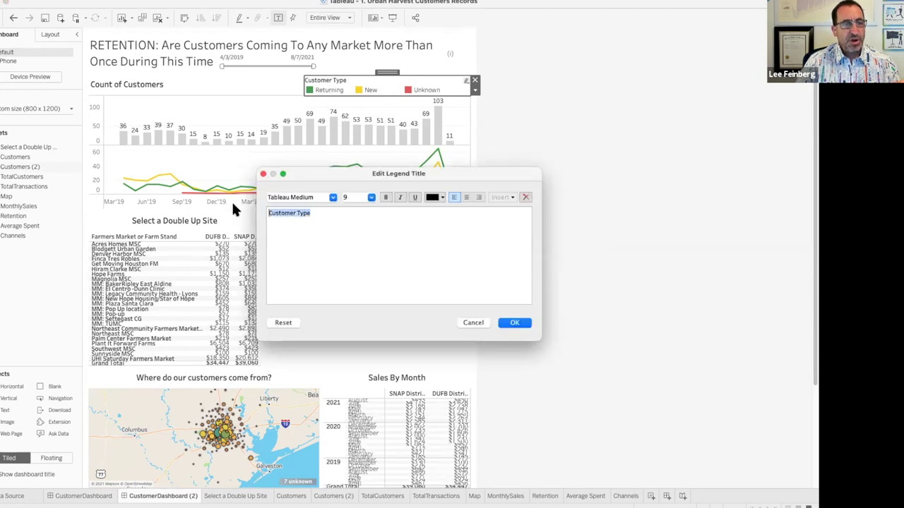
click(332, 200)
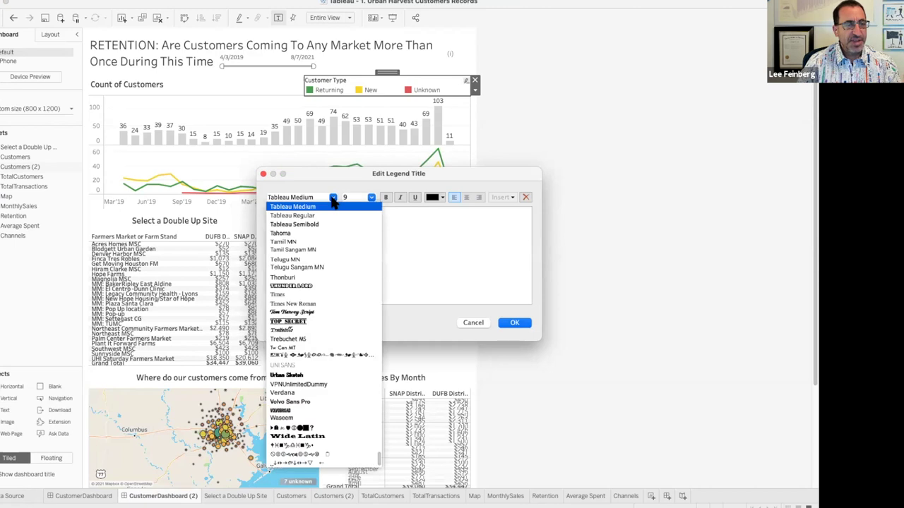
scroll(337, 216, up, 2)
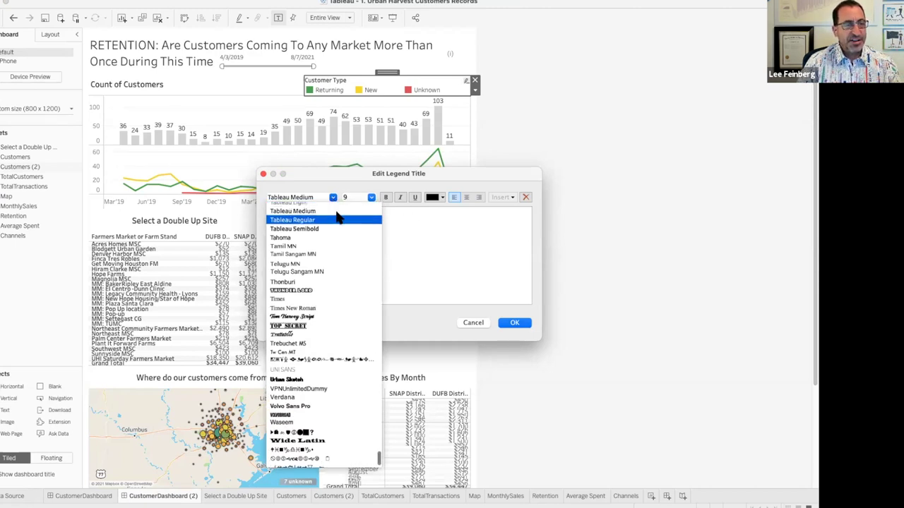
click(332, 205)
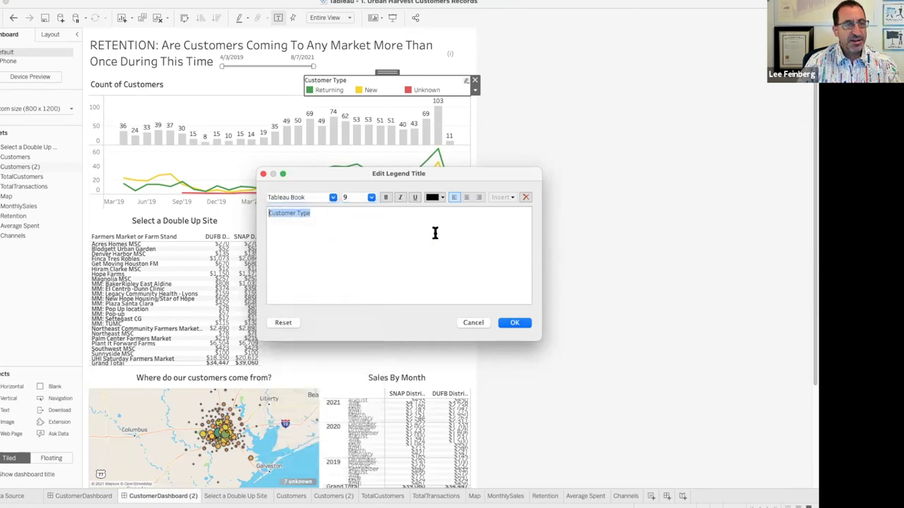
click(515, 323)
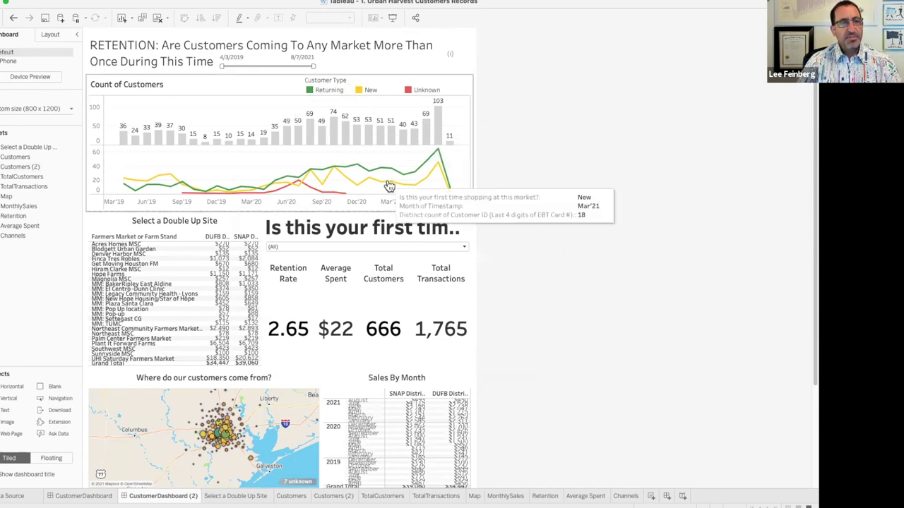
Extend the first-time shopping filter downward above the retention and total figures, and view its list of values.
mouse_move(432, 124)
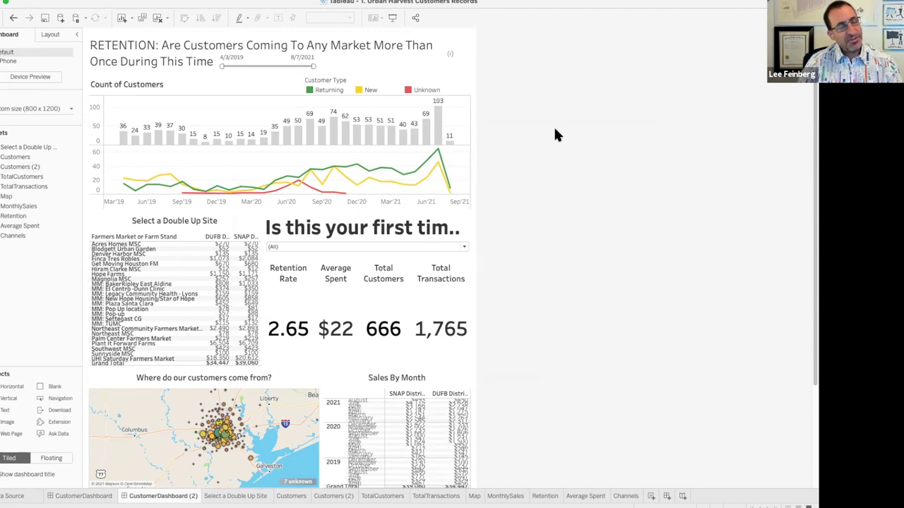
drag(393, 257, 389, 312)
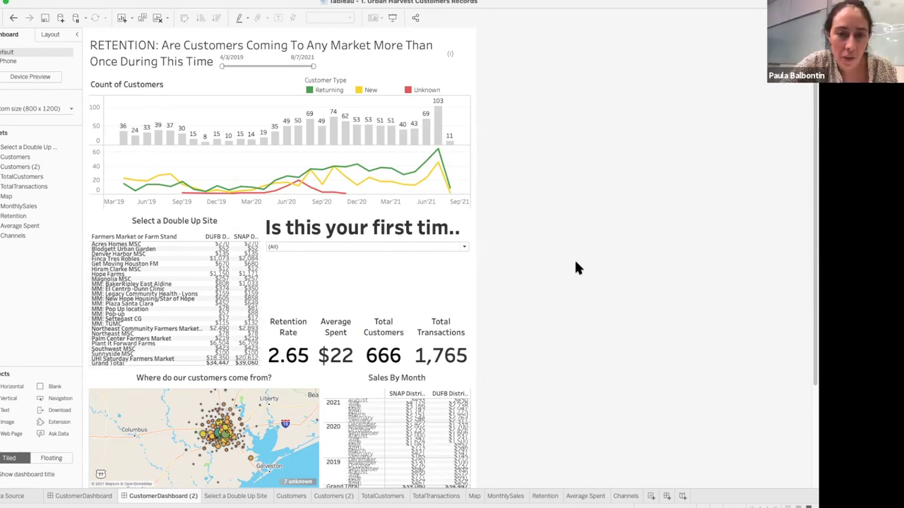
click(464, 246)
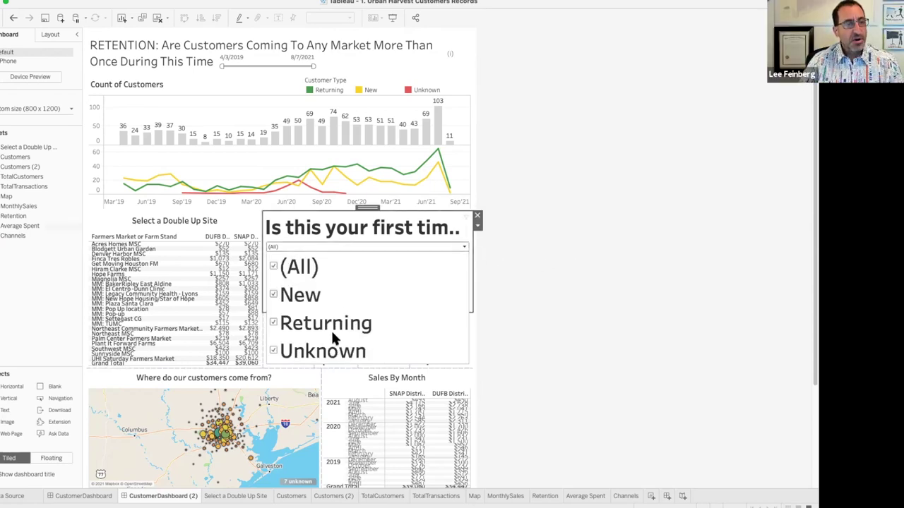
click(545, 266)
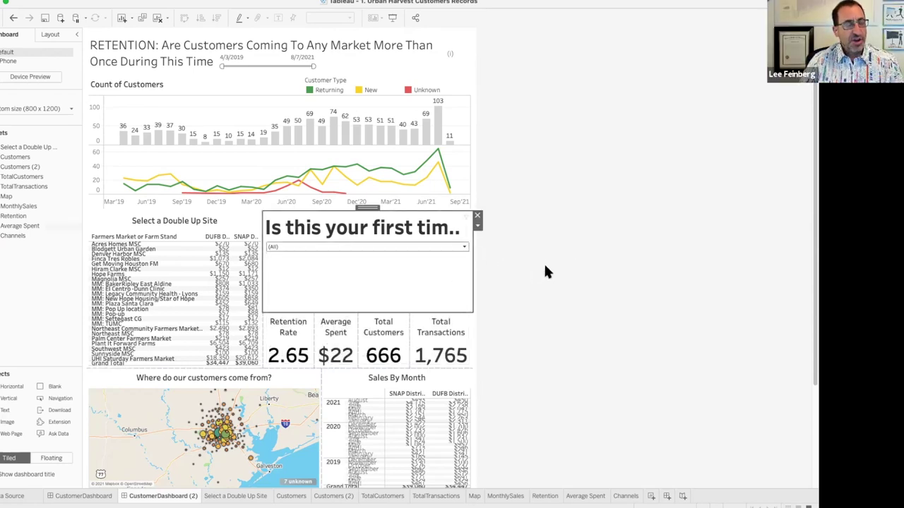
Remove the first-time shopping filter from the dashboard.
click(477, 220)
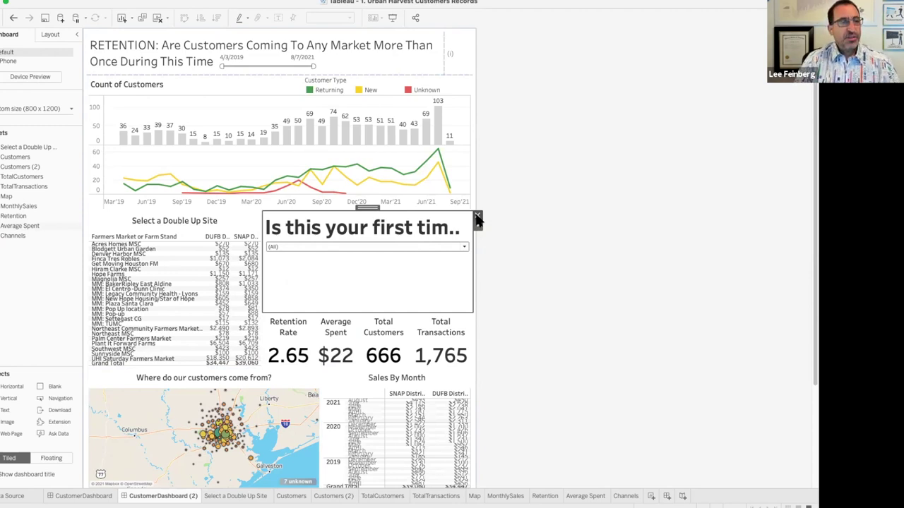
click(476, 216)
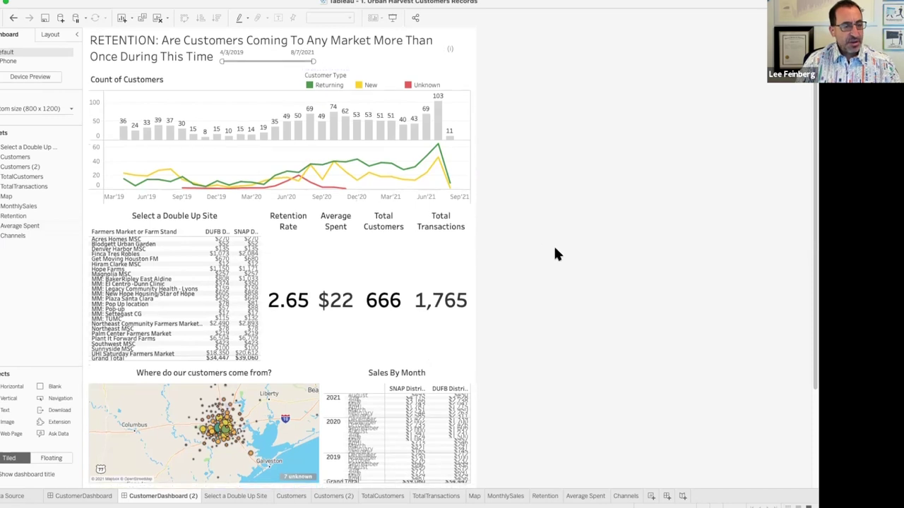
scroll(555, 249, down, 4)
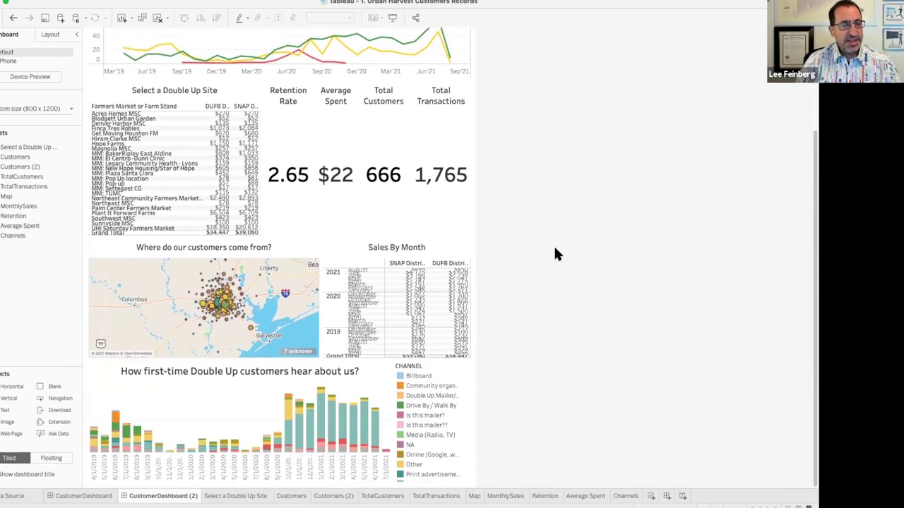
scroll(555, 249, up, 4)
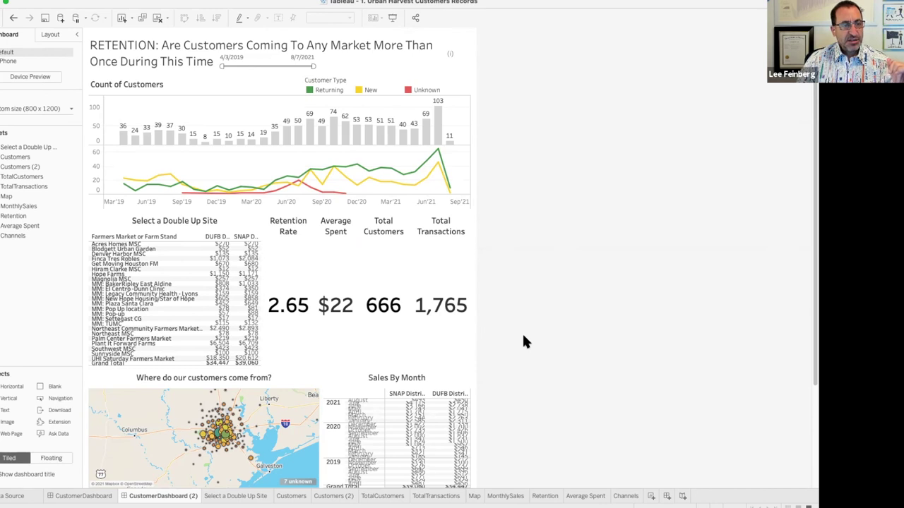
scroll(537, 328, down, 3)
scroll(536, 328, up, 3)
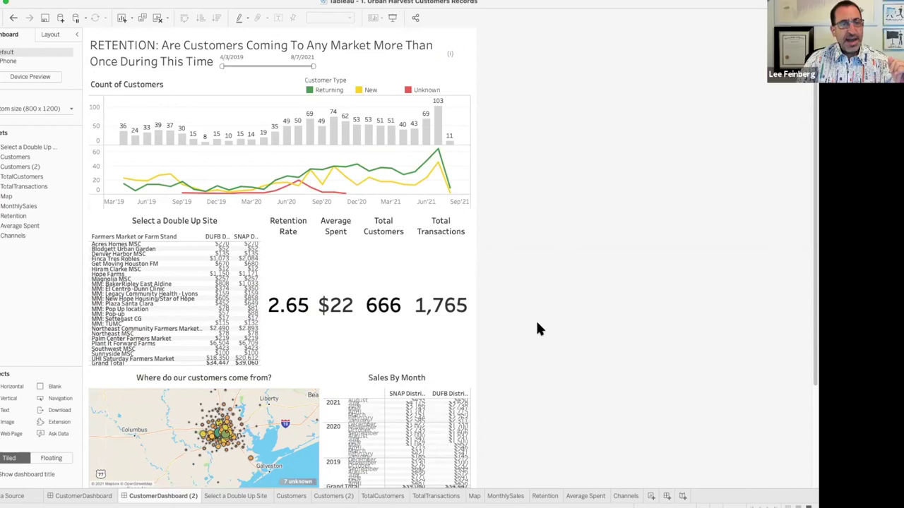
Inspect the Retention Rate, Average Spent, Total Customers and Total Transactions tiles to see how they are laid out as separate sheets.
click(455, 263)
double_click(441, 207)
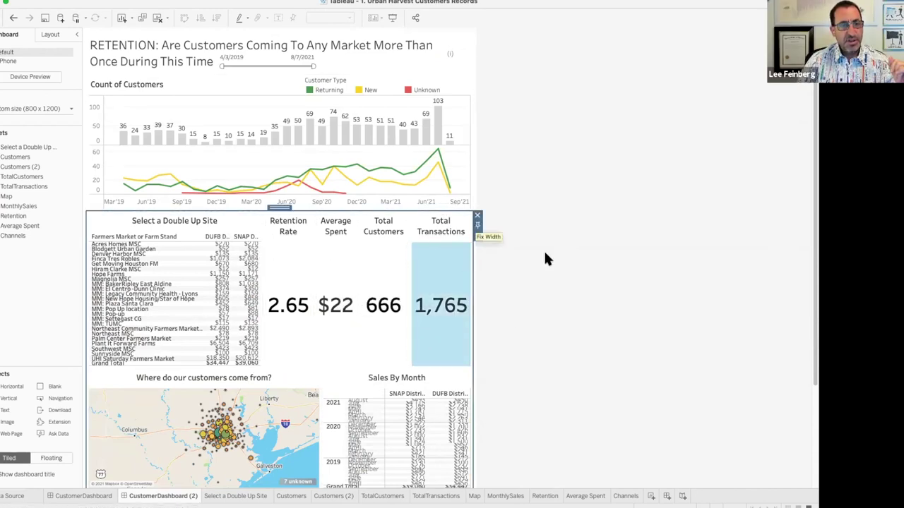
click(439, 261)
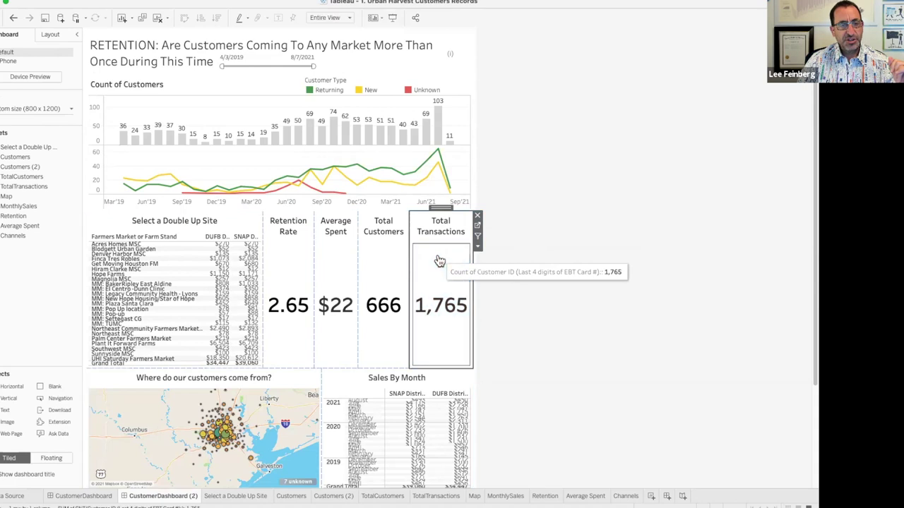
double_click(441, 207)
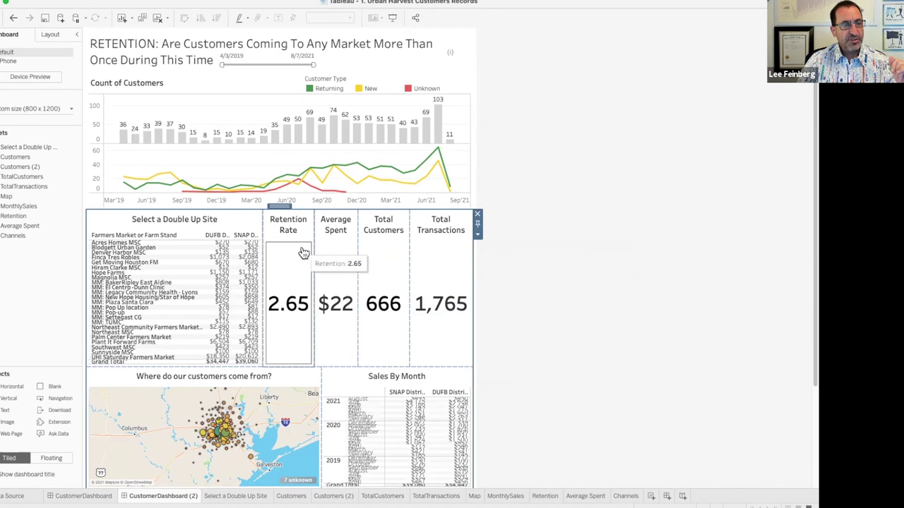
click(444, 221)
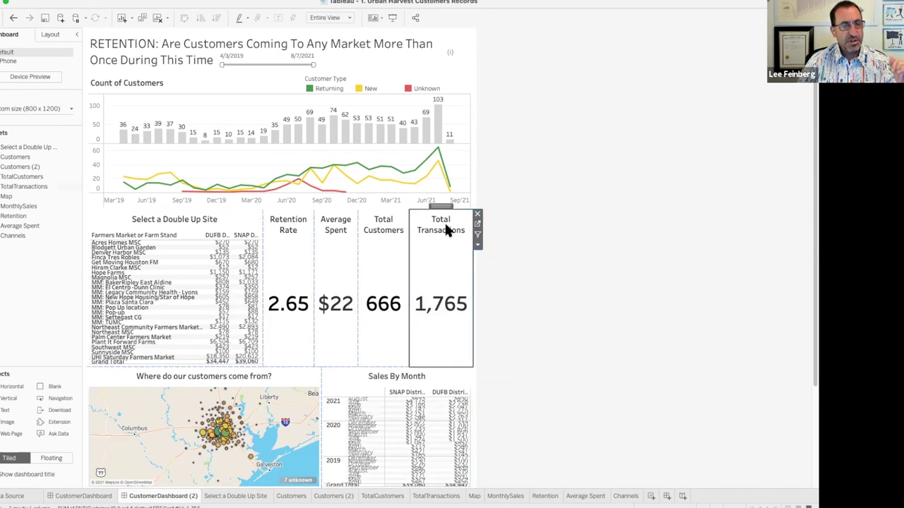
click(384, 237)
click(338, 250)
click(337, 251)
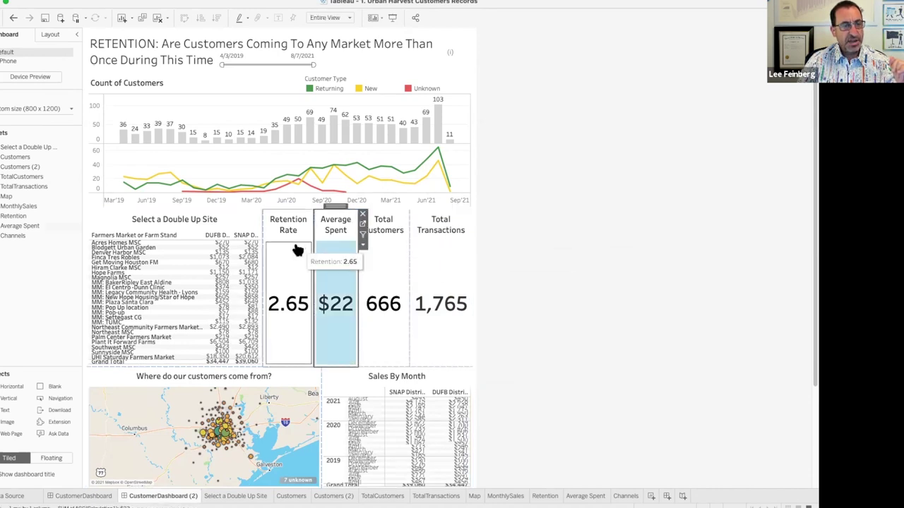
click(298, 221)
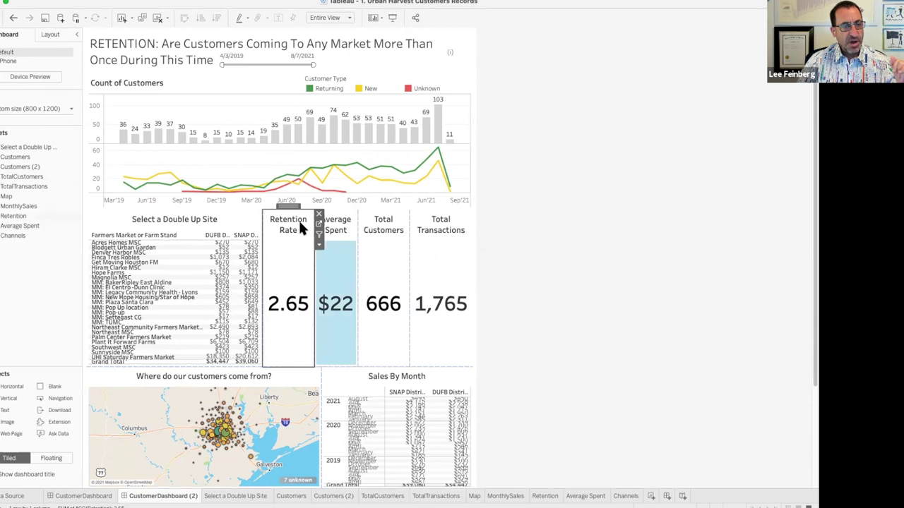
click(442, 235)
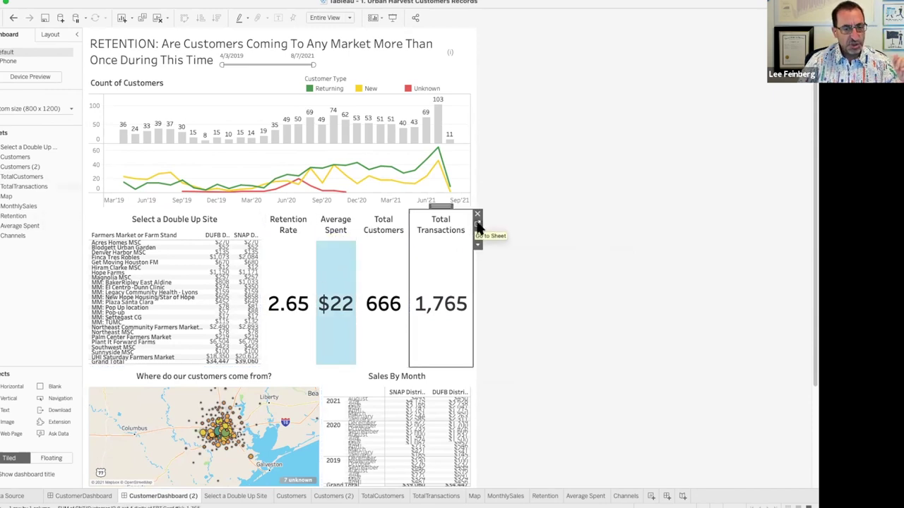
View the worksheet behind the Total Transactions tile, and return to the CustomerDashboard (2) dashboard.
click(478, 224)
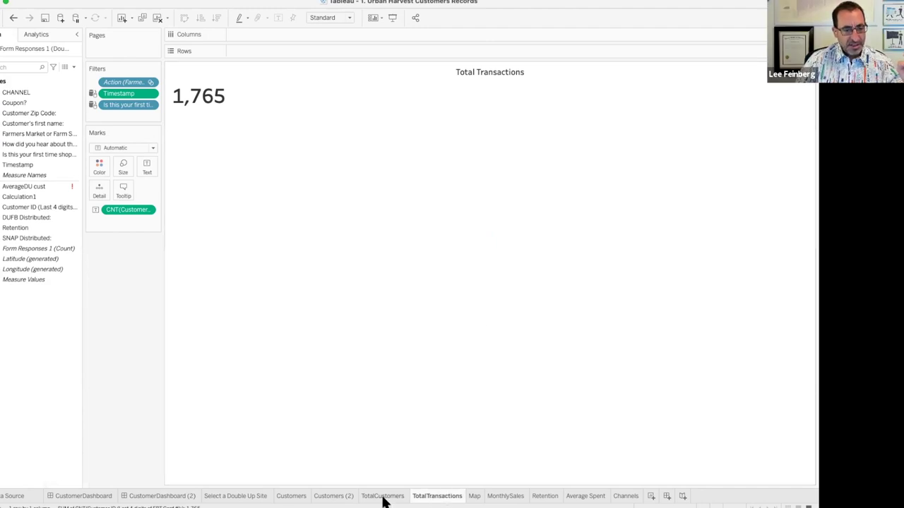
mouse_move(384, 500)
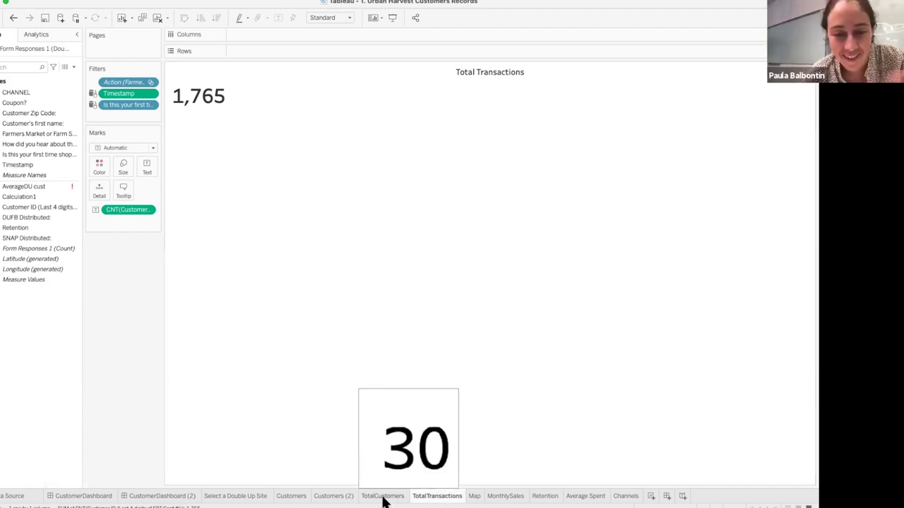
click(170, 497)
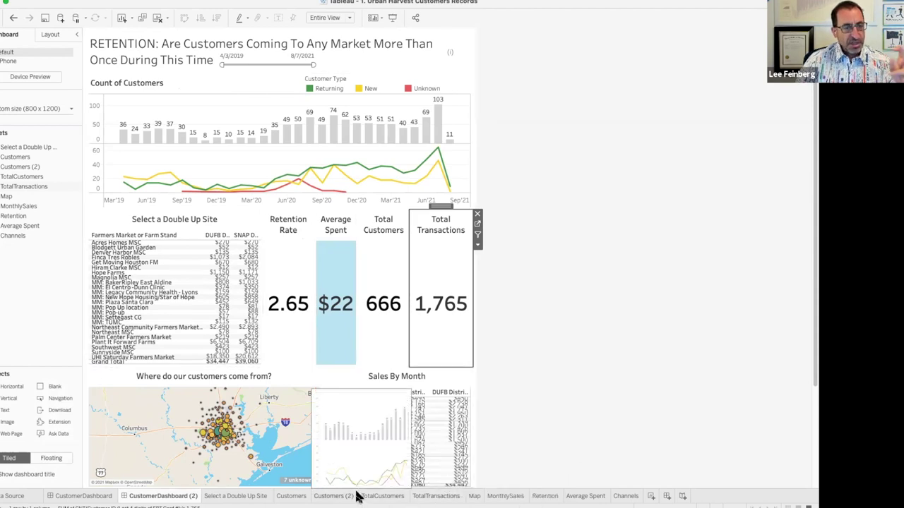
mouse_move(434, 502)
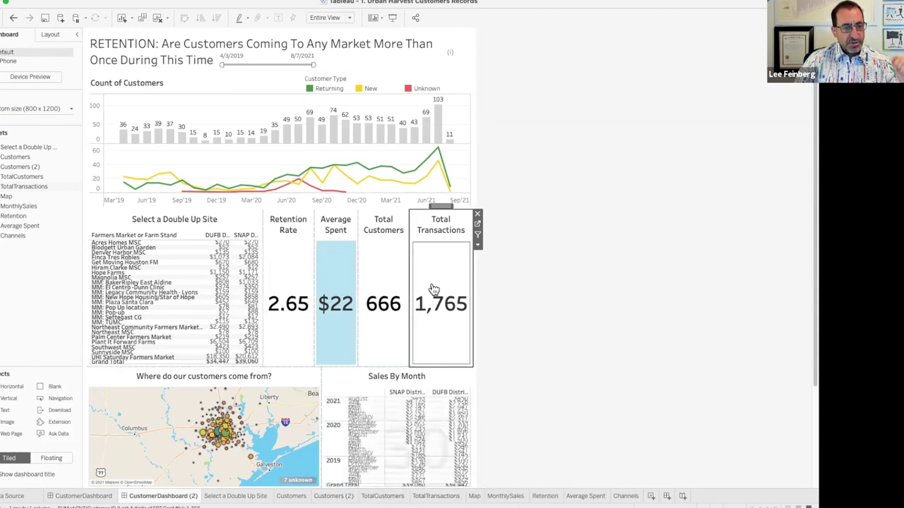
Open the worksheet behind the Retention Rate tile and duplicate it.
click(295, 263)
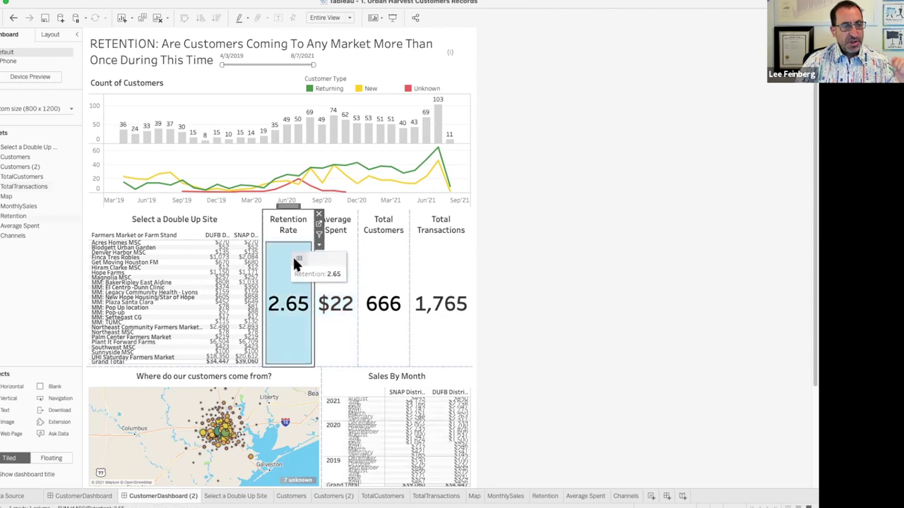
click(318, 224)
right_click(536, 495)
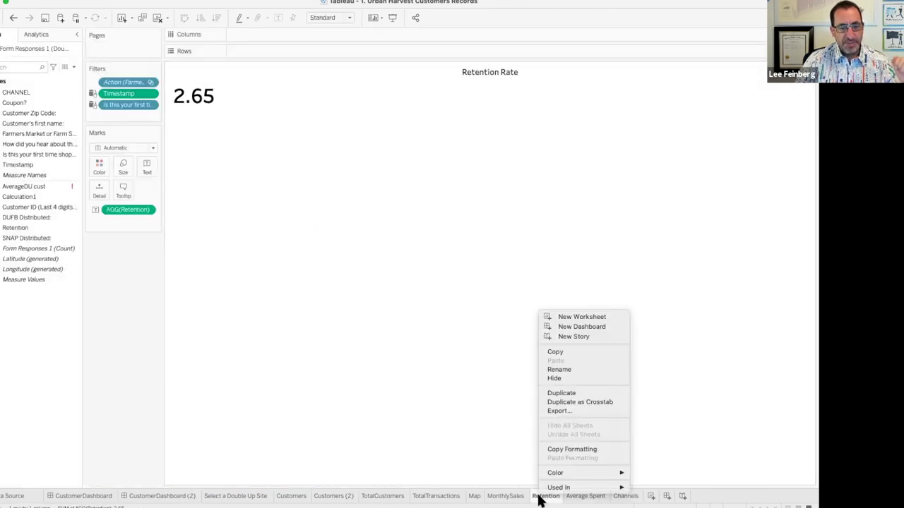
click(554, 395)
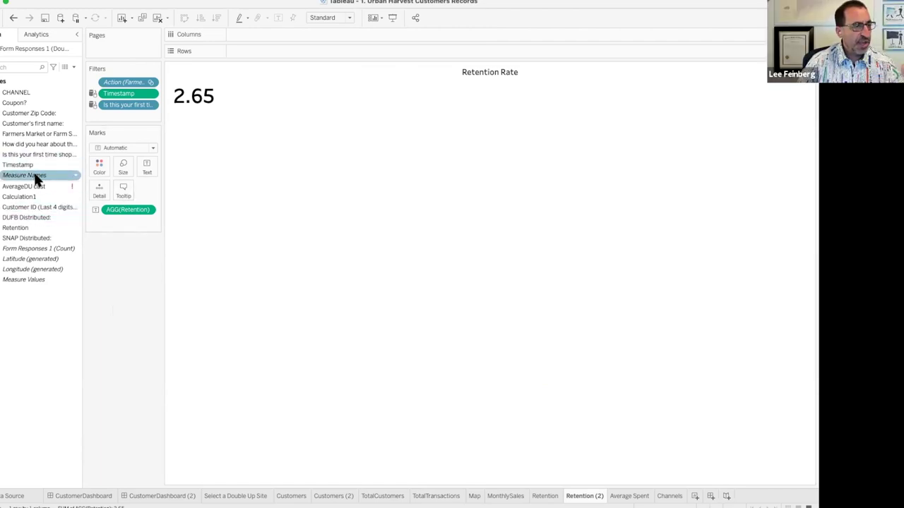
On the duplicated retention sheet, place Measure Names on Columns and show Measure Values as the text instead of the single Retention measure.
drag(34, 176, 269, 35)
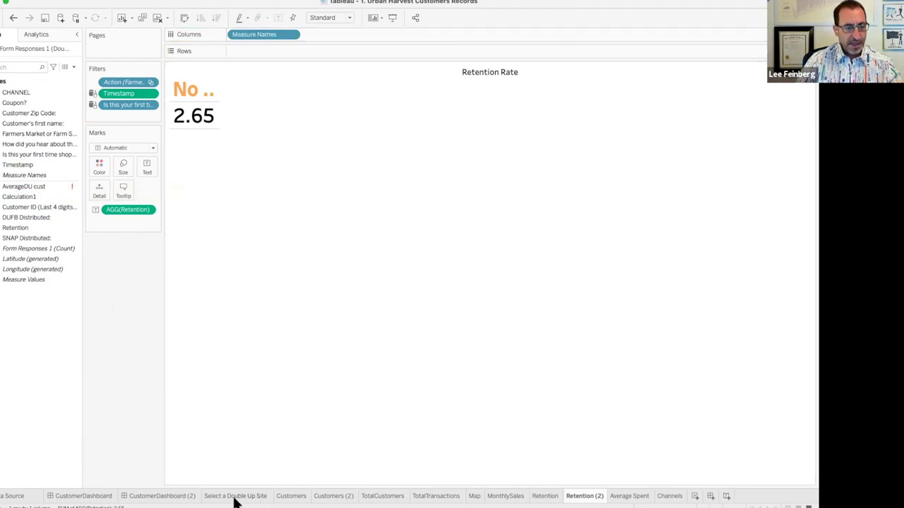
click(169, 496)
click(288, 228)
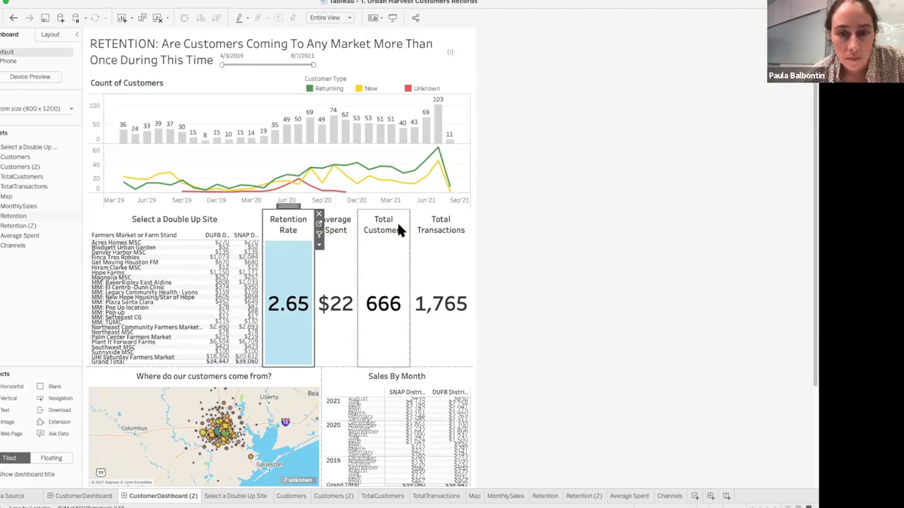
click(583, 496)
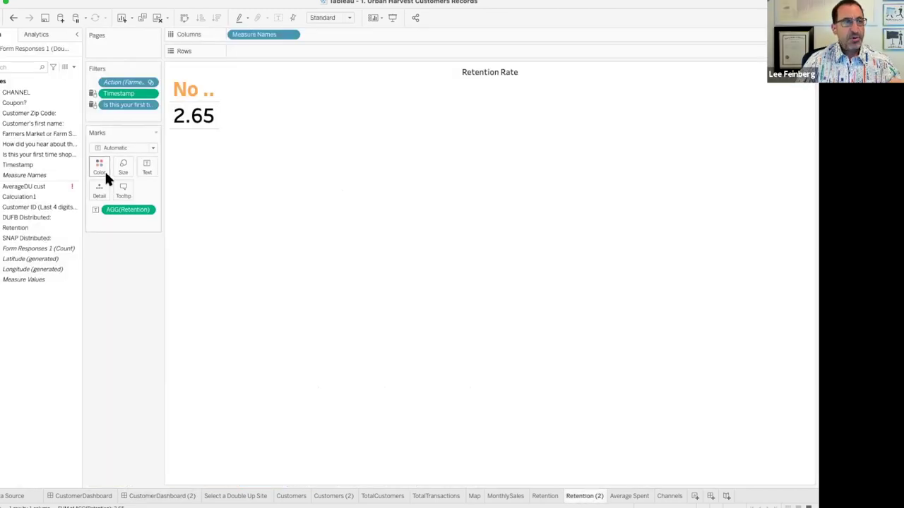
click(38, 281)
click(39, 280)
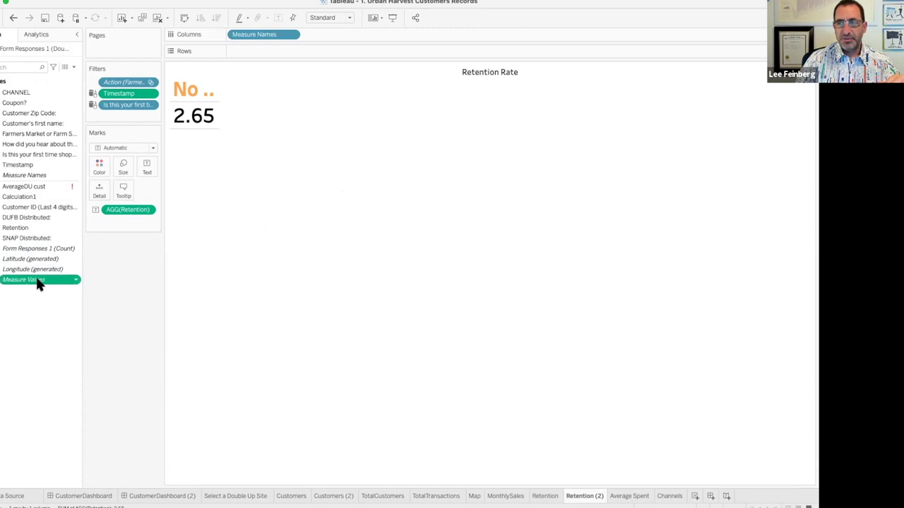
drag(38, 282, 144, 162)
drag(134, 212, 129, 383)
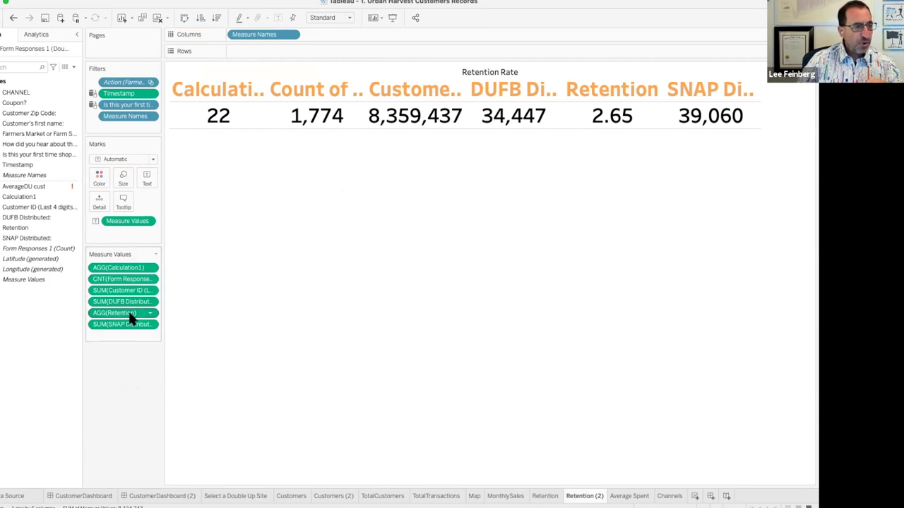
Make Retention the first of the measure values, and check the order of the tiles on the CustomerDashboard (2) dashboard.
drag(129, 317, 139, 265)
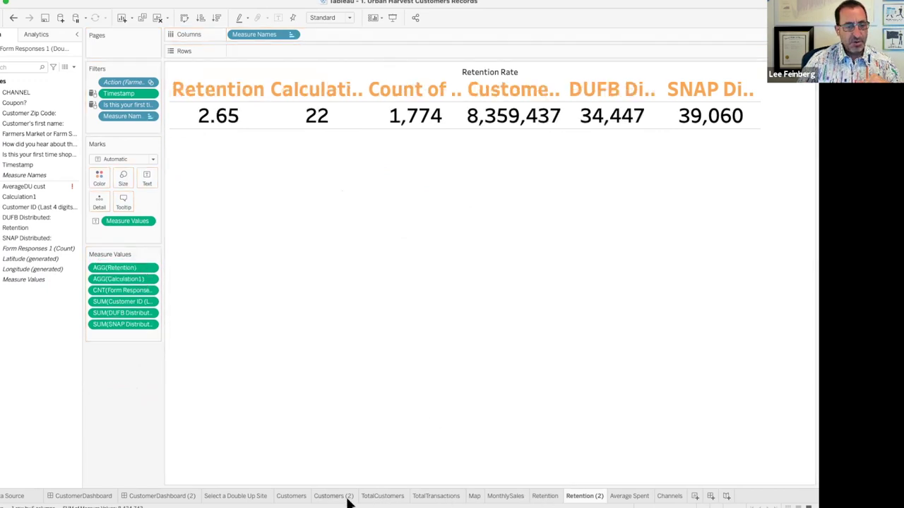
click(161, 496)
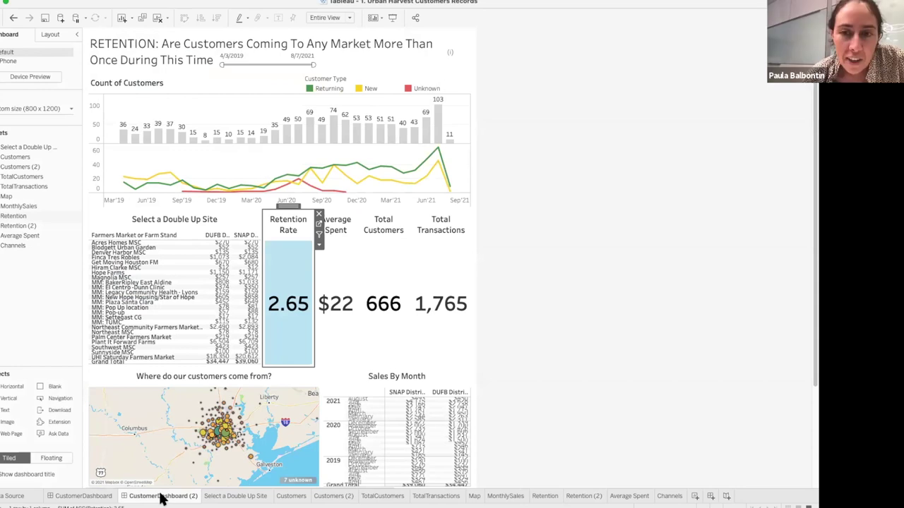
click(583, 496)
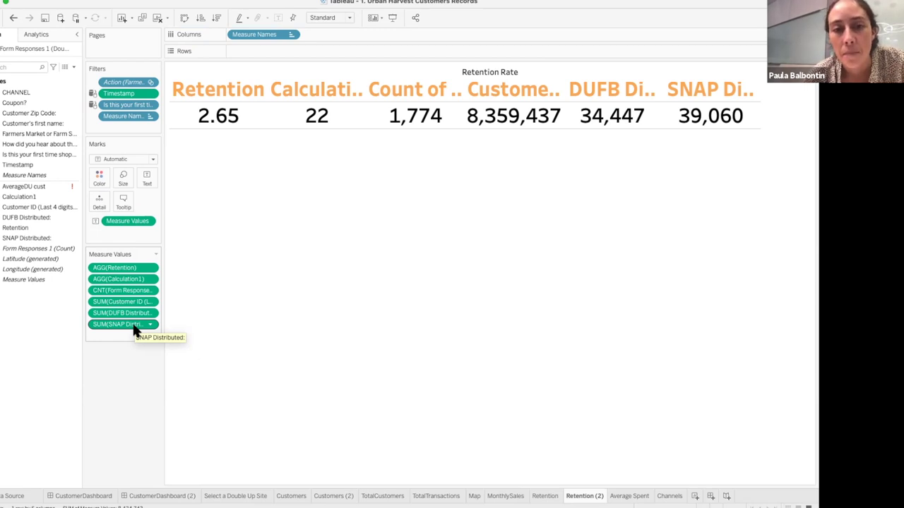
Change the aggregation of the Customer ID measure value from Sum to Count (Distinct).
mouse_move(487, 136)
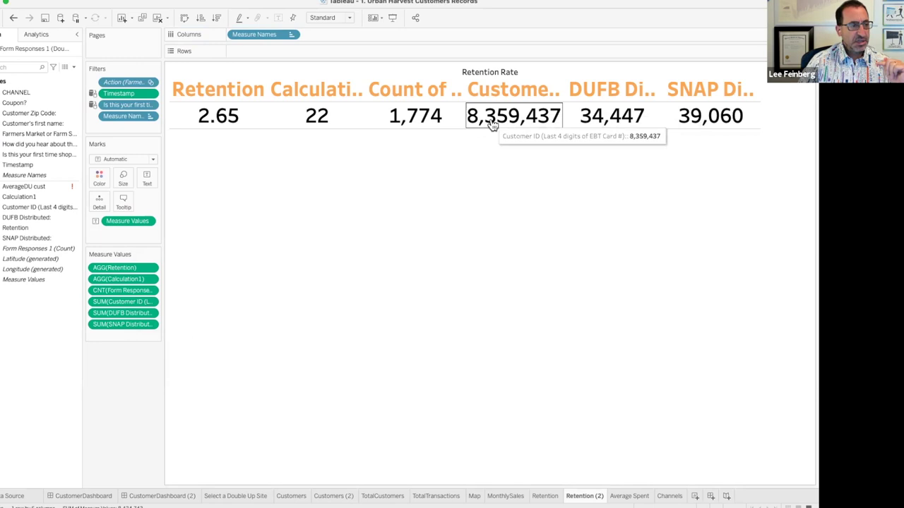
click(124, 303)
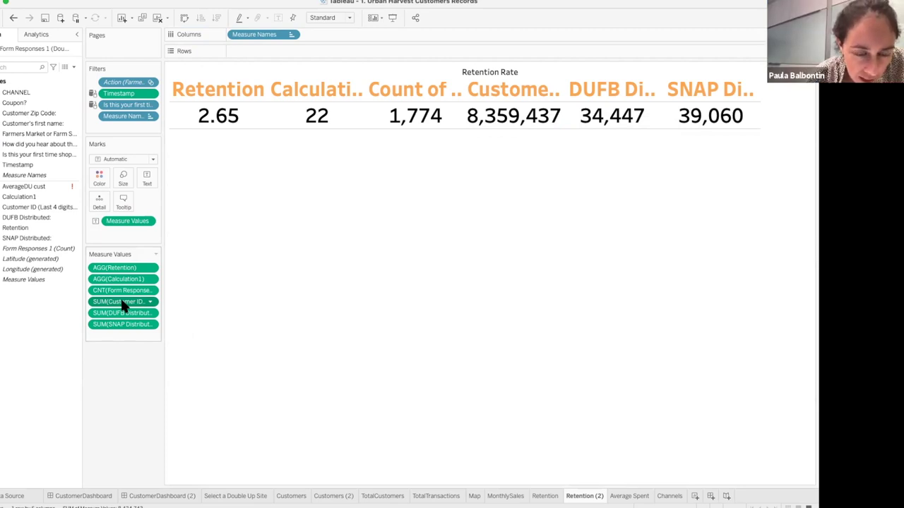
click(150, 303)
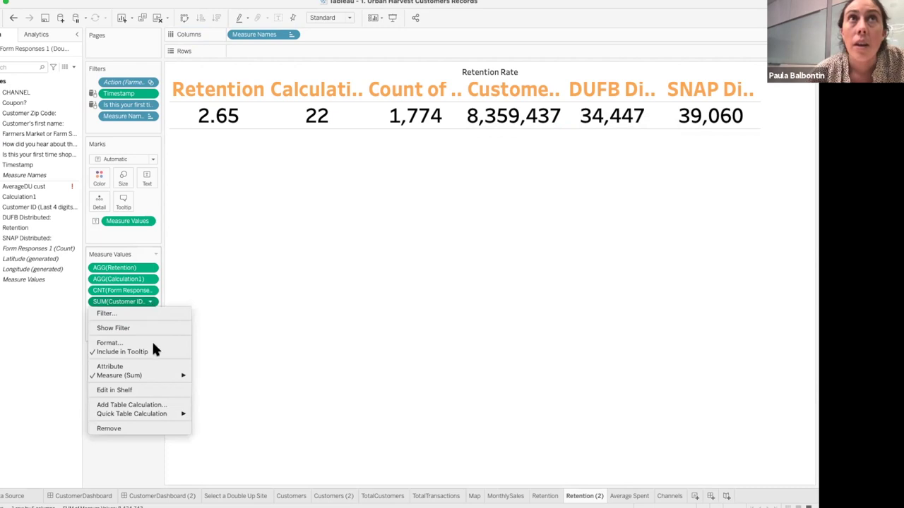
mouse_move(162, 375)
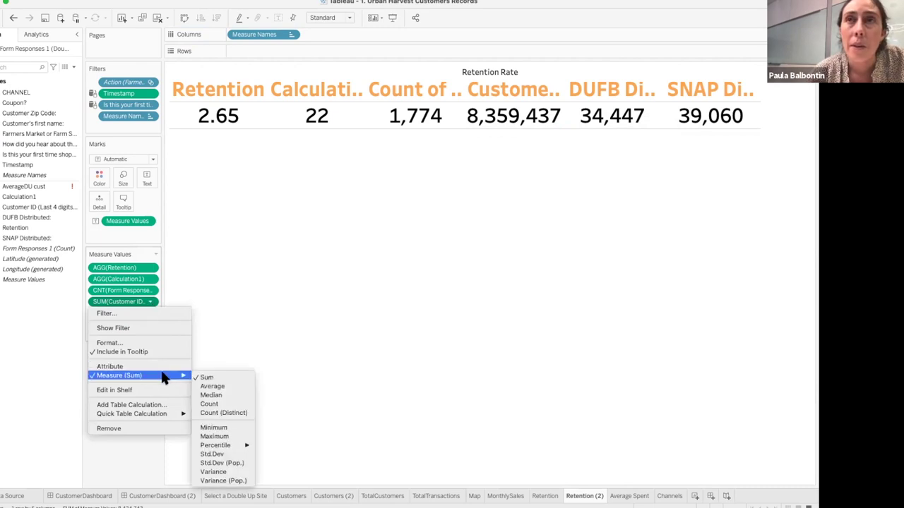
click(218, 413)
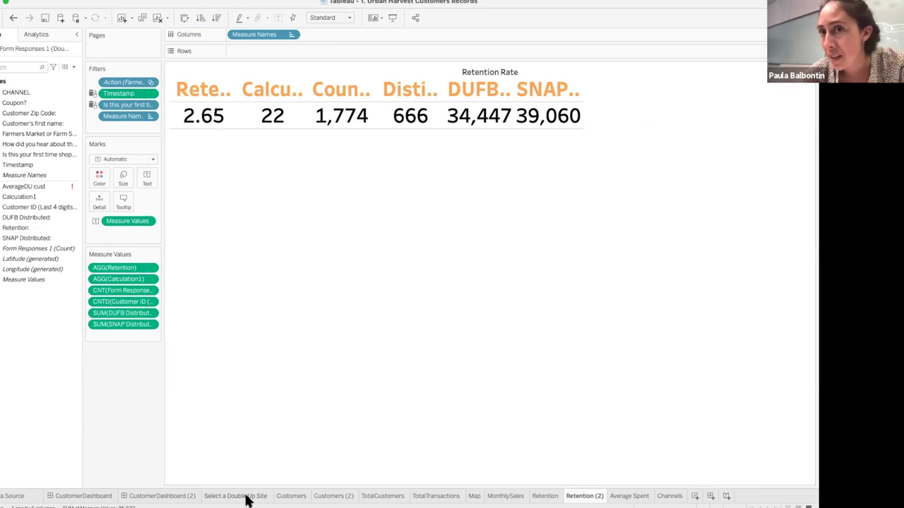
Check the tile order on the dashboard and place the distinct Customer ID count directly after Retention in the measure values.
click(179, 497)
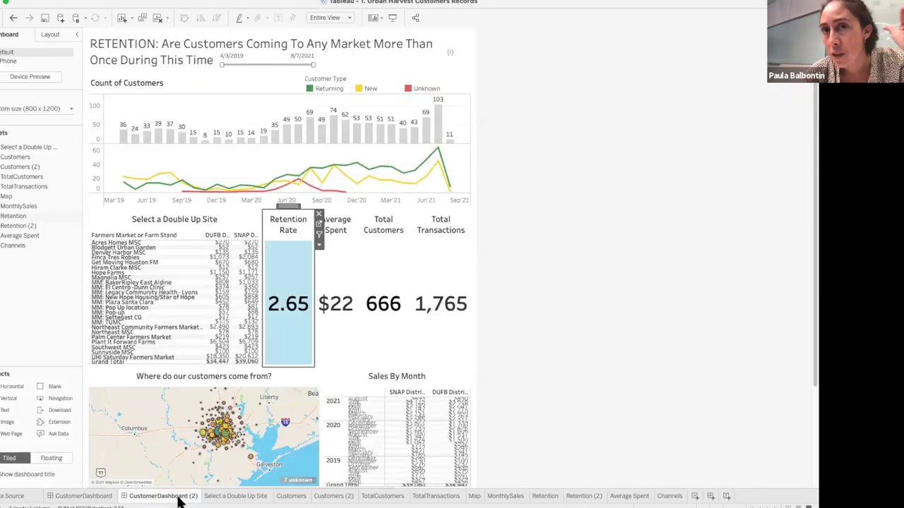
click(586, 496)
drag(134, 303, 141, 275)
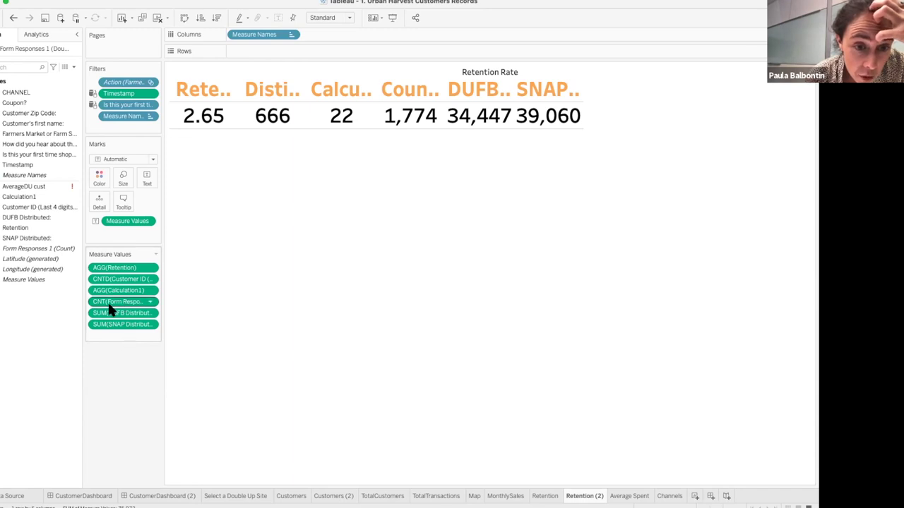
Change the aggregation of the SNAP Distributed measure value to Count (Distinct).
click(151, 325)
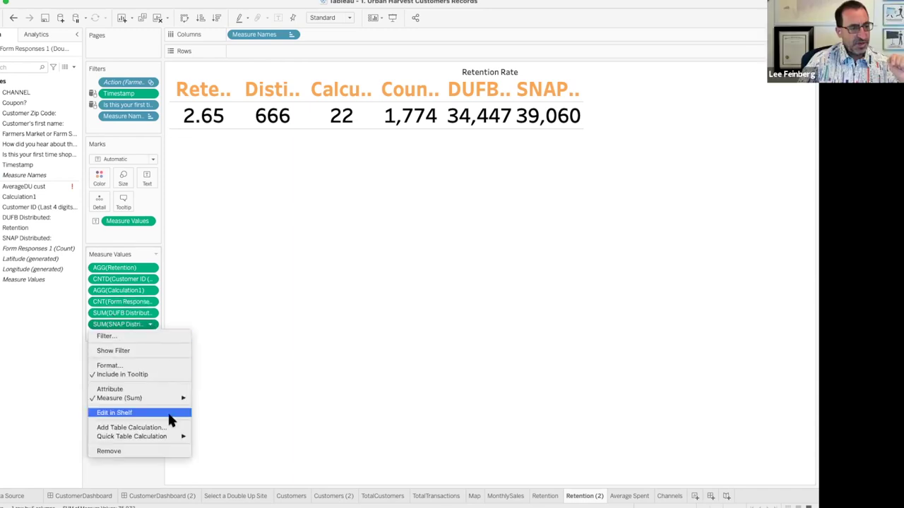
mouse_move(167, 401)
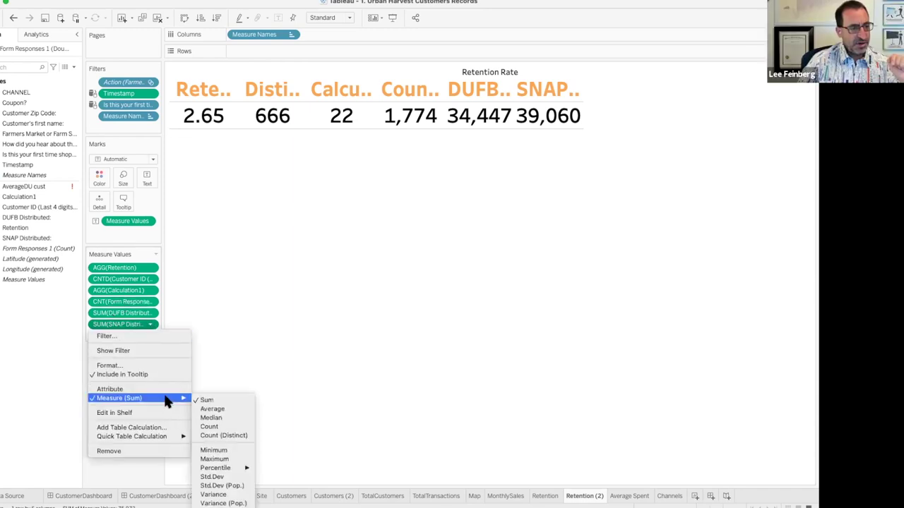
click(215, 436)
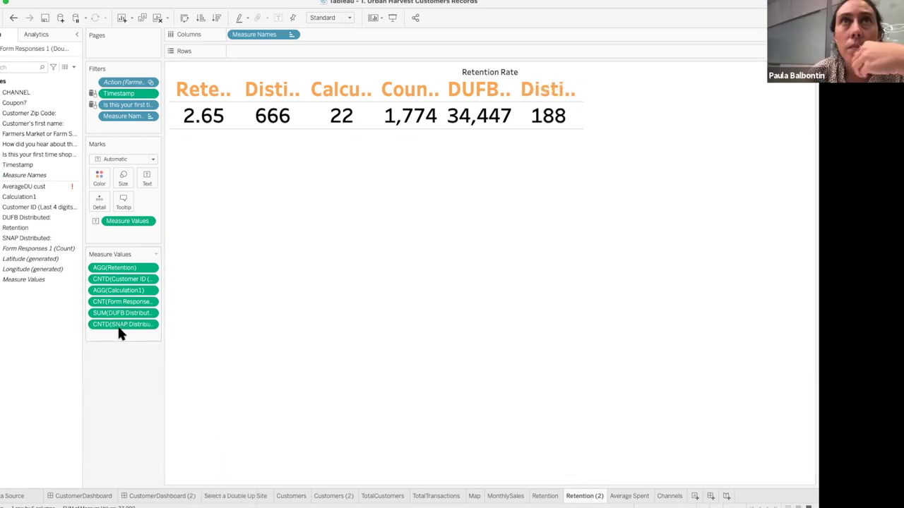
Change the aggregation of the SNAP Distributed measure value to Count and place it directly after the distinct Customer ID count.
click(150, 325)
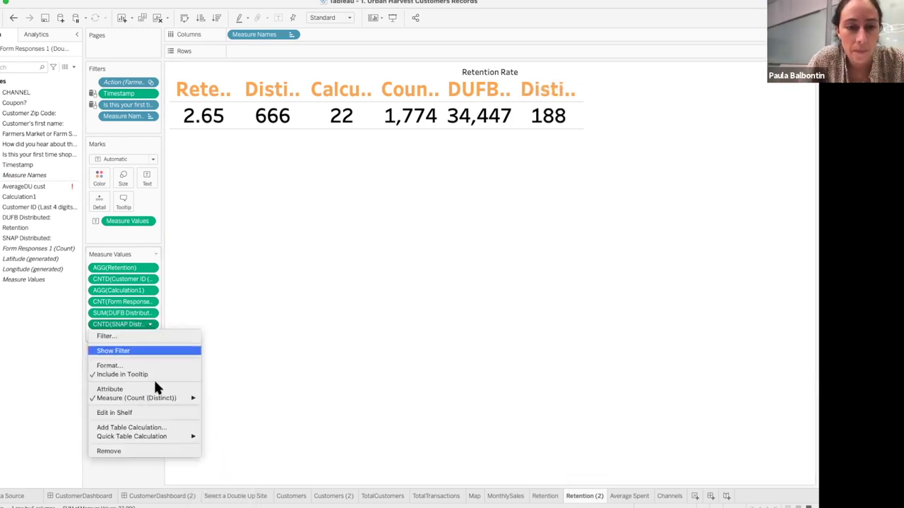
mouse_move(163, 400)
click(217, 427)
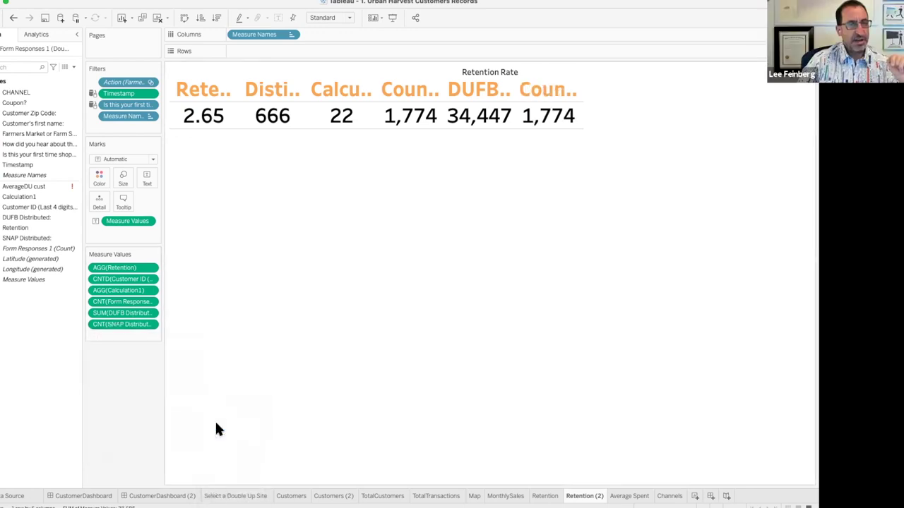
drag(111, 323, 122, 286)
mouse_move(420, 119)
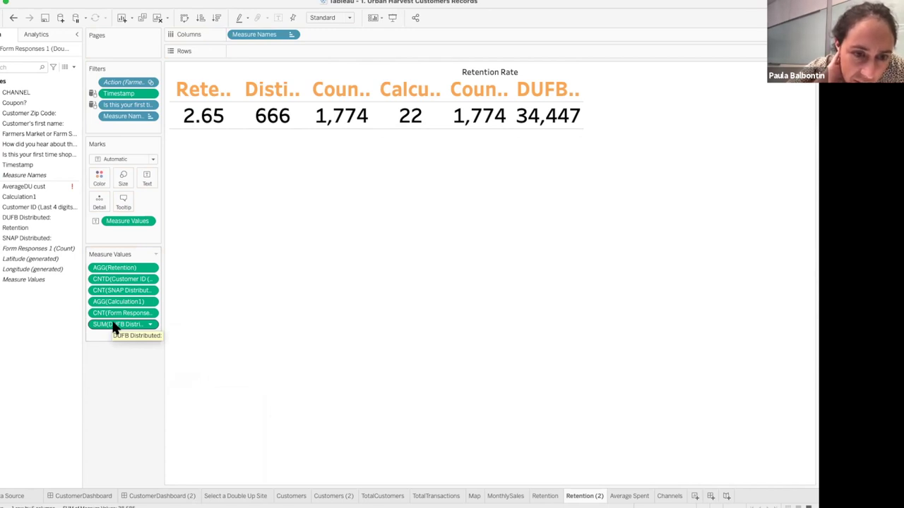
Check the KPI tiles on CustomerDashboard (2) and remove the Form Responses count and DUFB Distributed sum from the measure values on Retention (2).
mouse_move(173, 499)
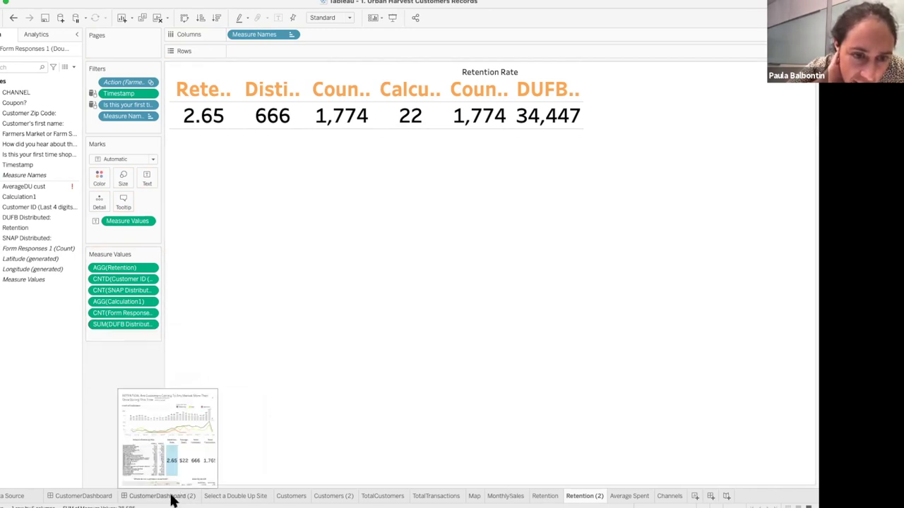
click(331, 497)
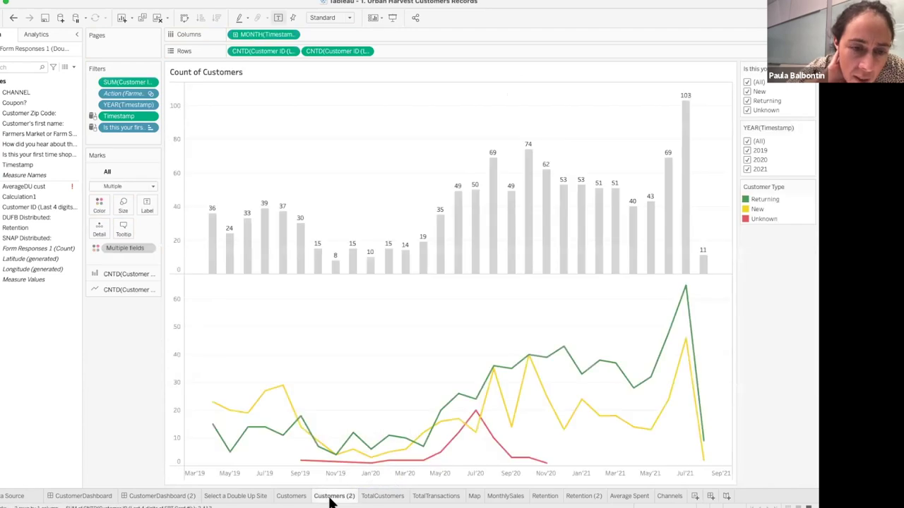
click(188, 498)
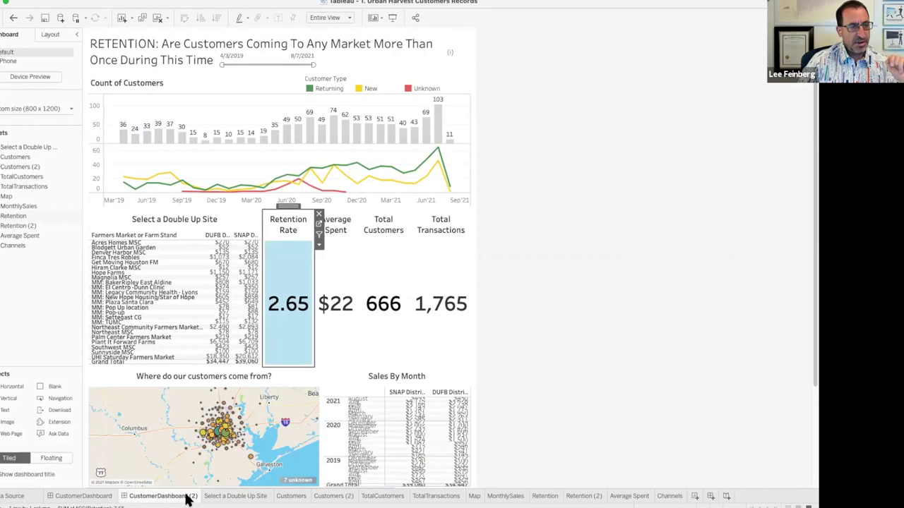
mouse_move(332, 344)
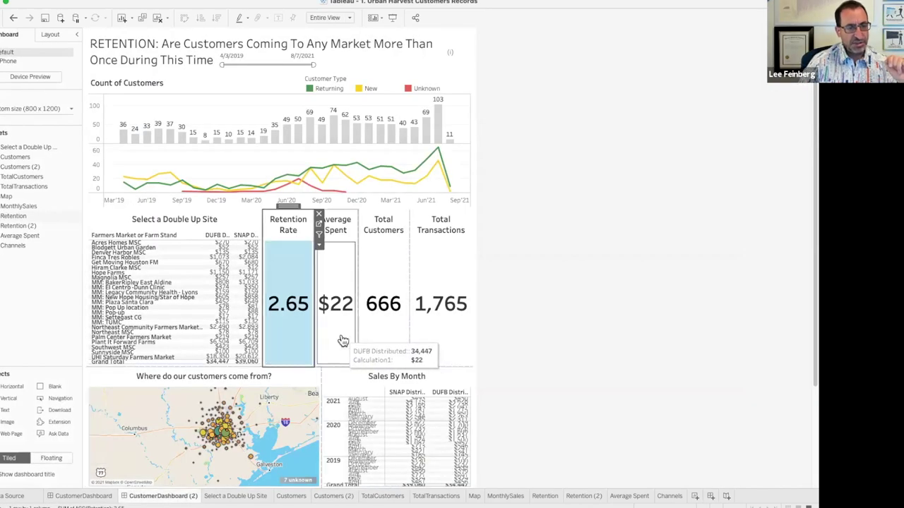
click(592, 498)
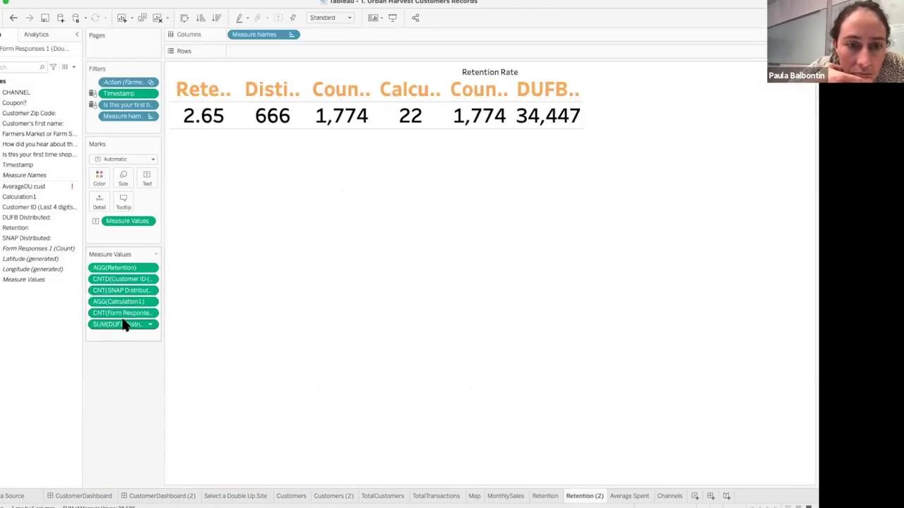
drag(125, 315, 107, 355)
drag(124, 315, 118, 368)
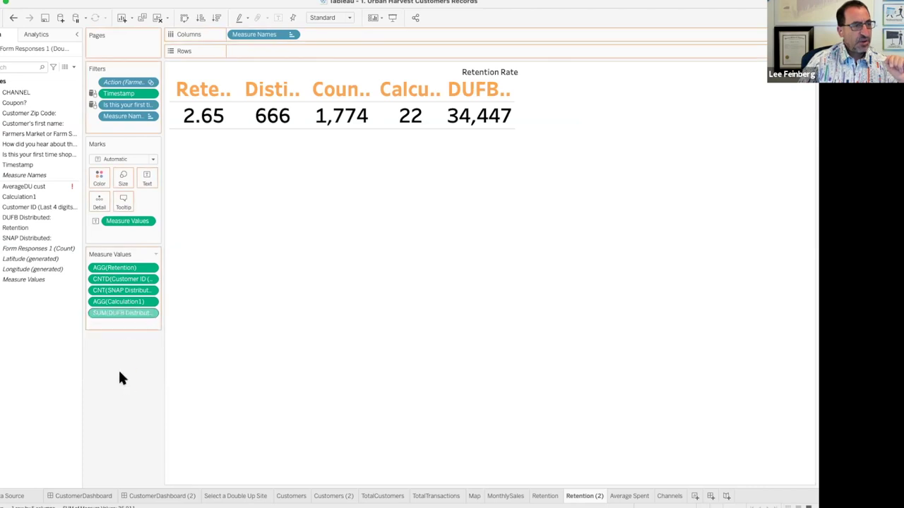
Rename the Calculation1 field as Average Spent.
right_click(41, 201)
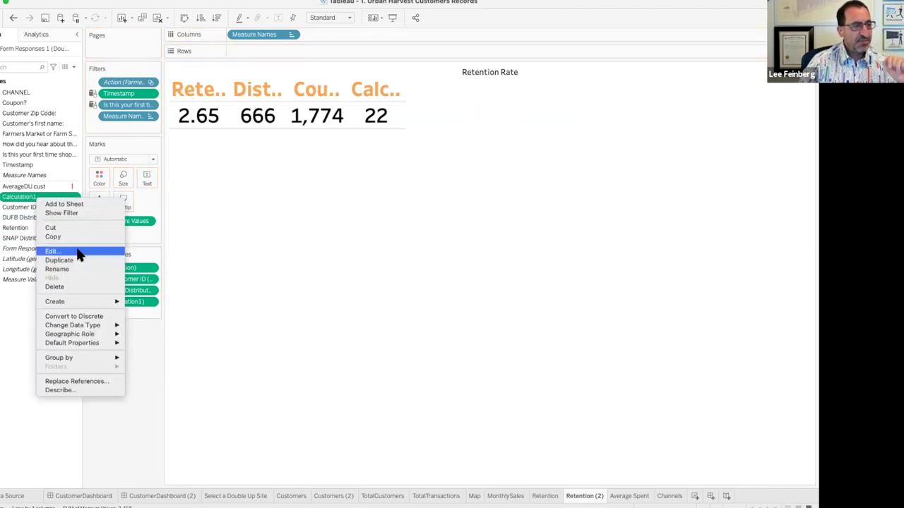
click(74, 270)
text(Average Spent)
key(Return)
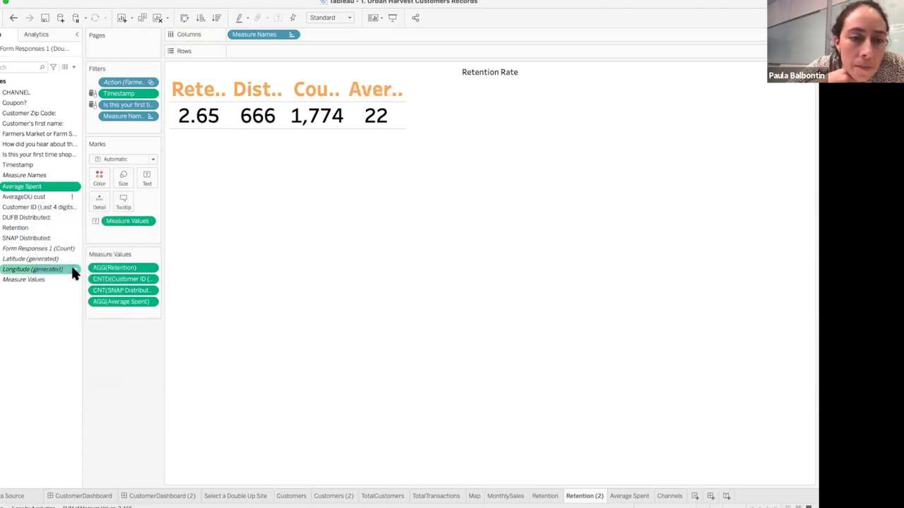
Set the default number format of Average Spent to Currency (Custom) with 0 decimal places.
click(74, 188)
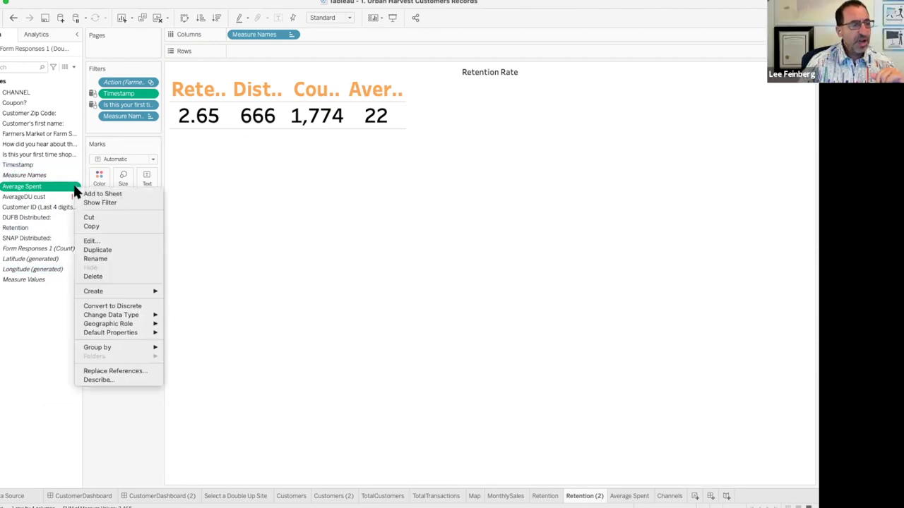
mouse_move(134, 337)
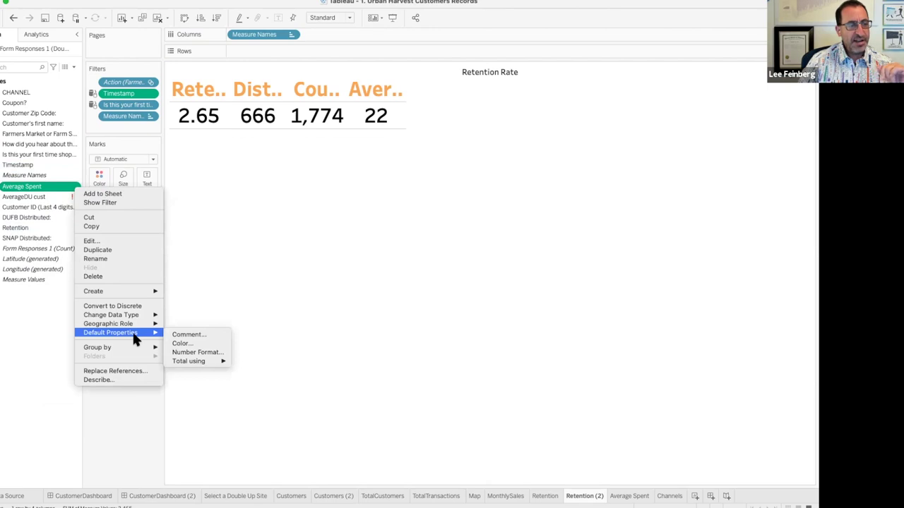
click(200, 352)
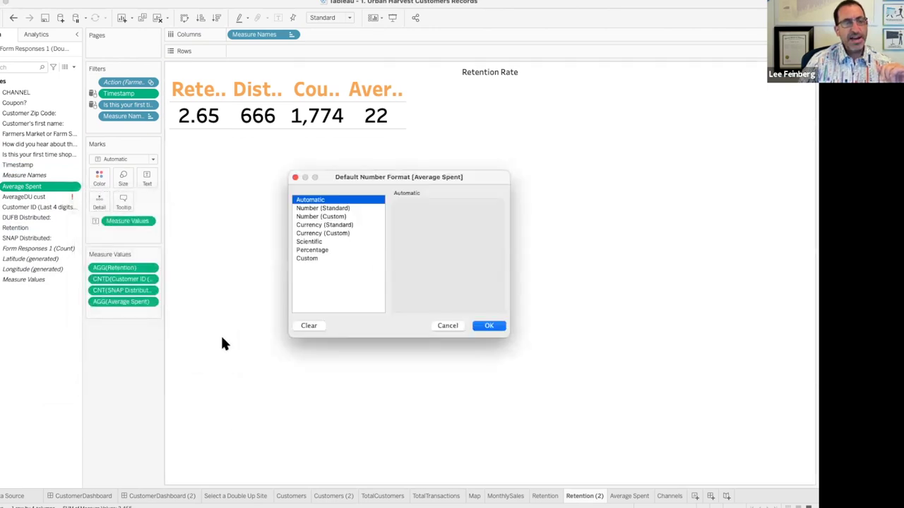
click(332, 235)
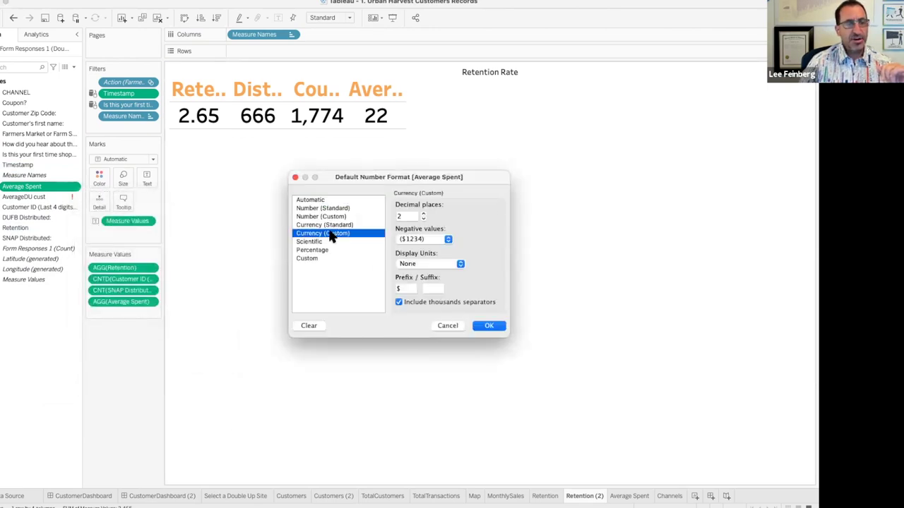
click(424, 218)
click(424, 218)
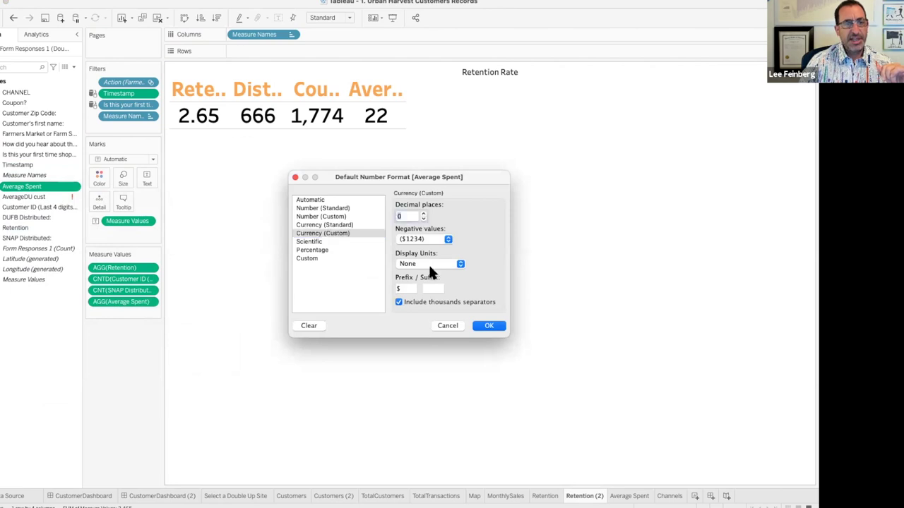
click(487, 325)
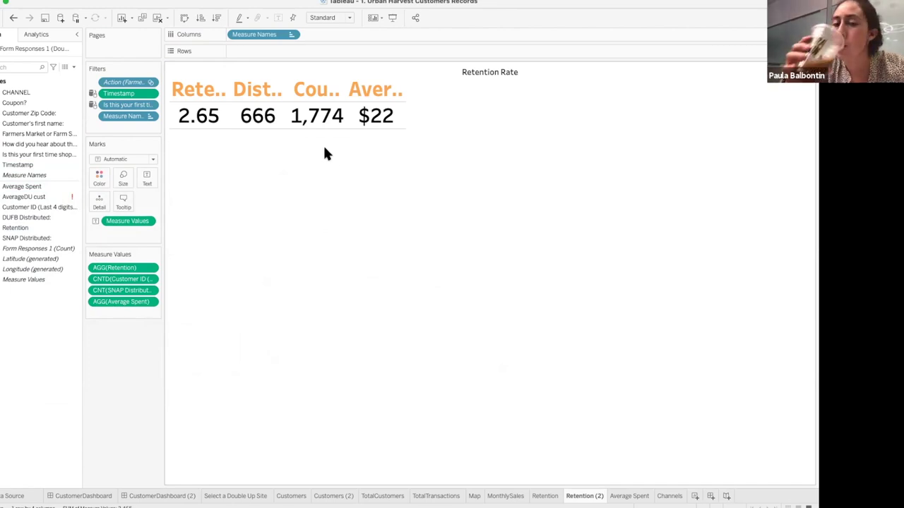
Hide the Retention Rate title on the Retention (2) sheet.
right_click(475, 75)
click(494, 109)
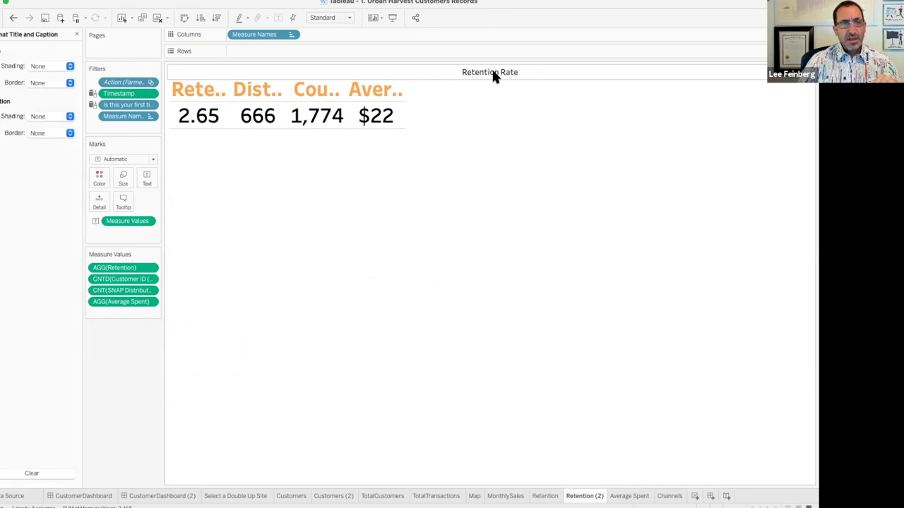
right_click(492, 71)
click(505, 92)
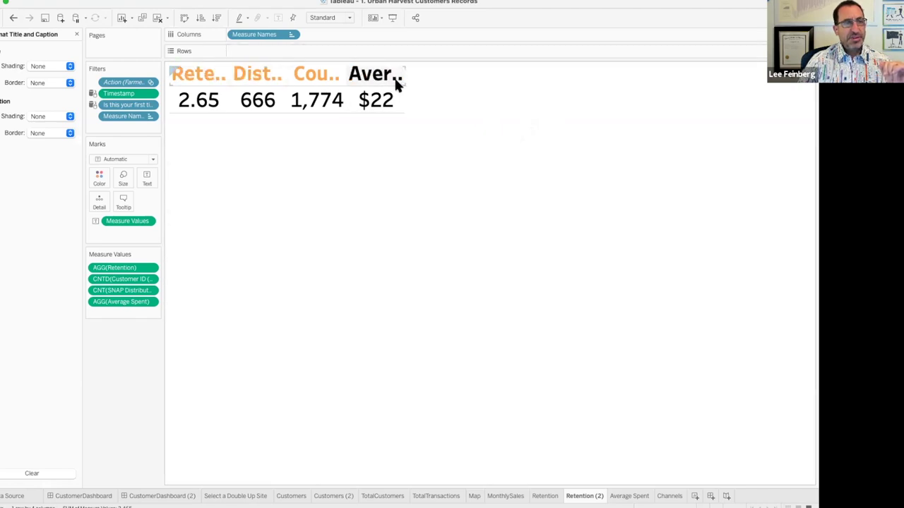
Format the Measure Names headers with a font size of 12.
click(291, 37)
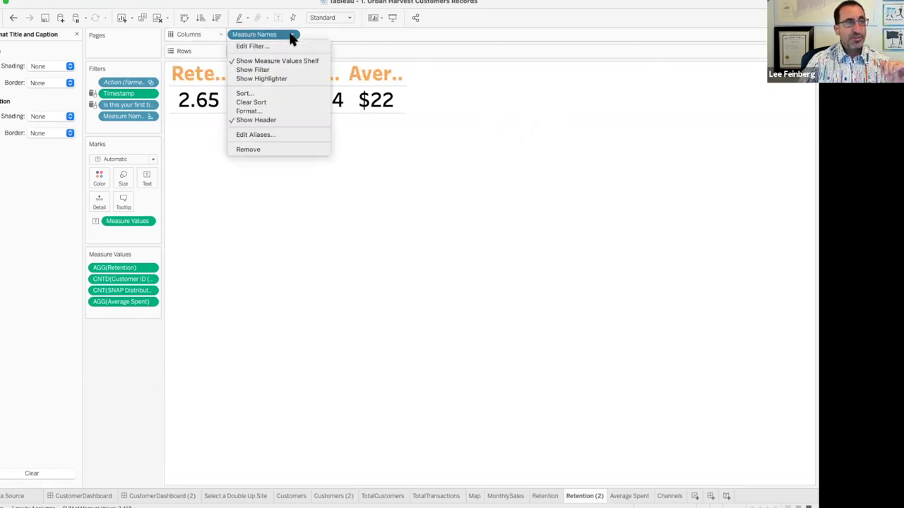
click(280, 110)
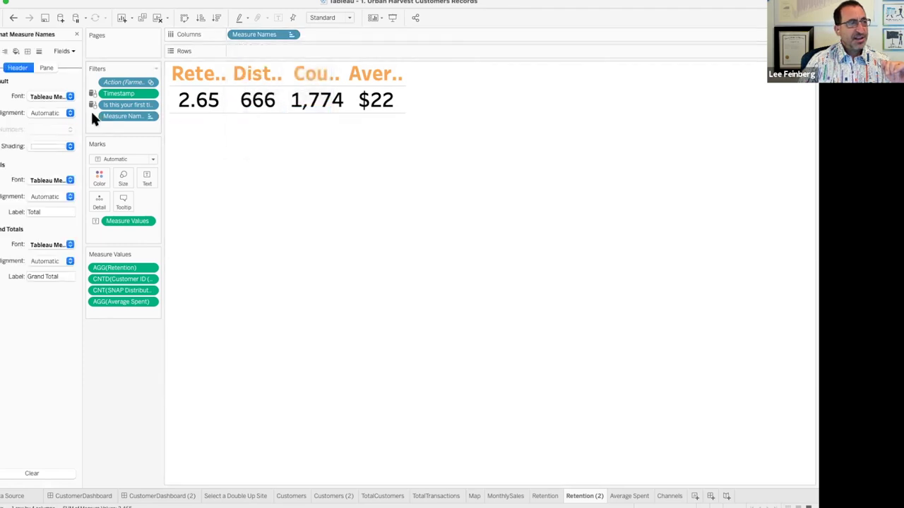
click(58, 97)
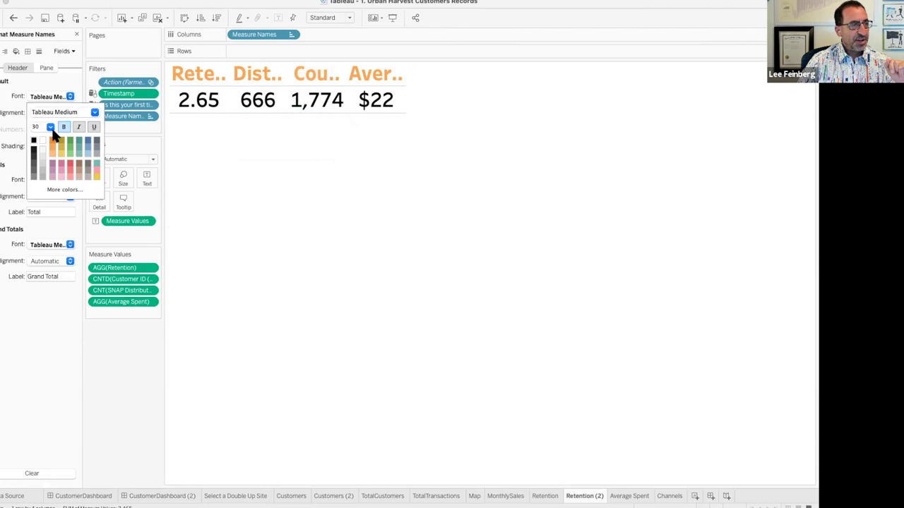
click(51, 126)
click(47, 161)
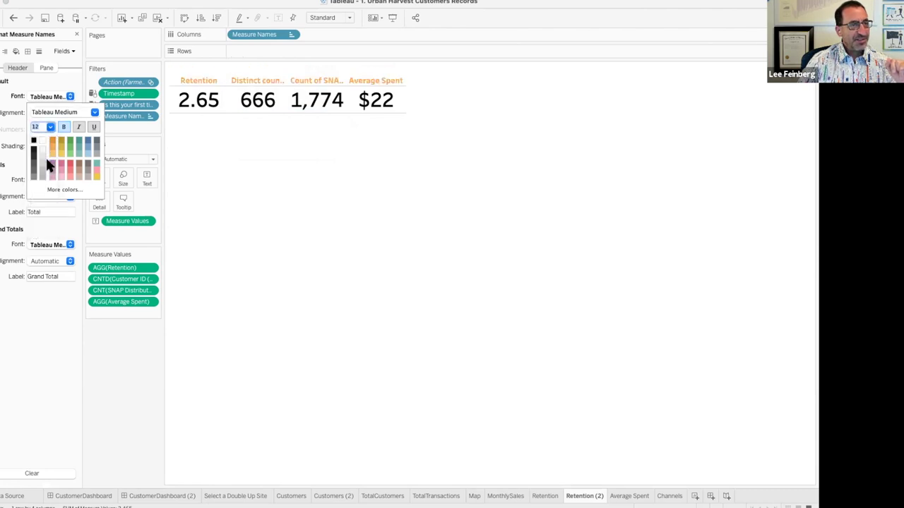
Check the font formatting of the Measure Values label text, and undo the last header font size change.
click(220, 102)
click(147, 177)
click(236, 204)
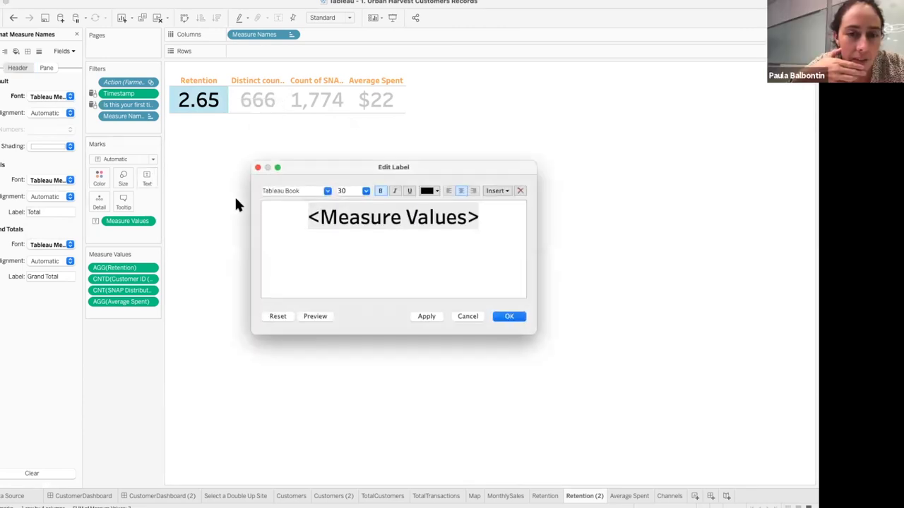
click(509, 317)
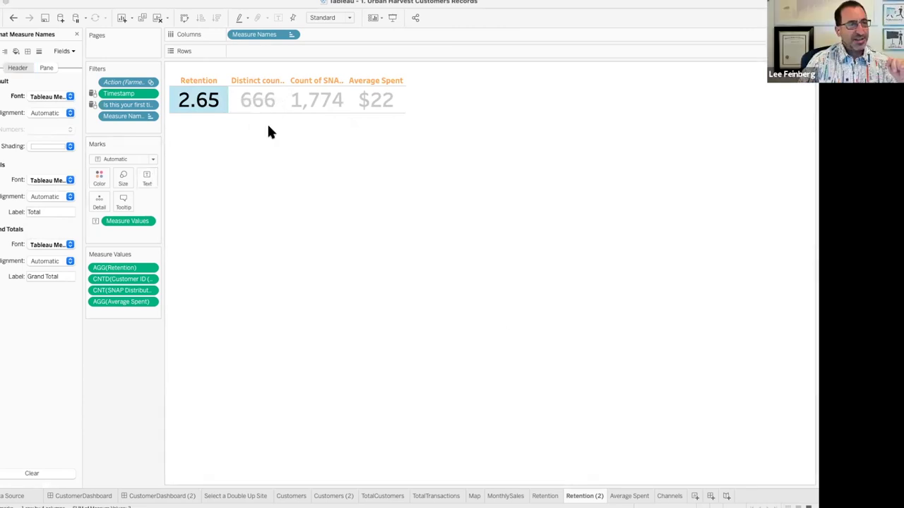
click(275, 144)
key(ctrl+z)
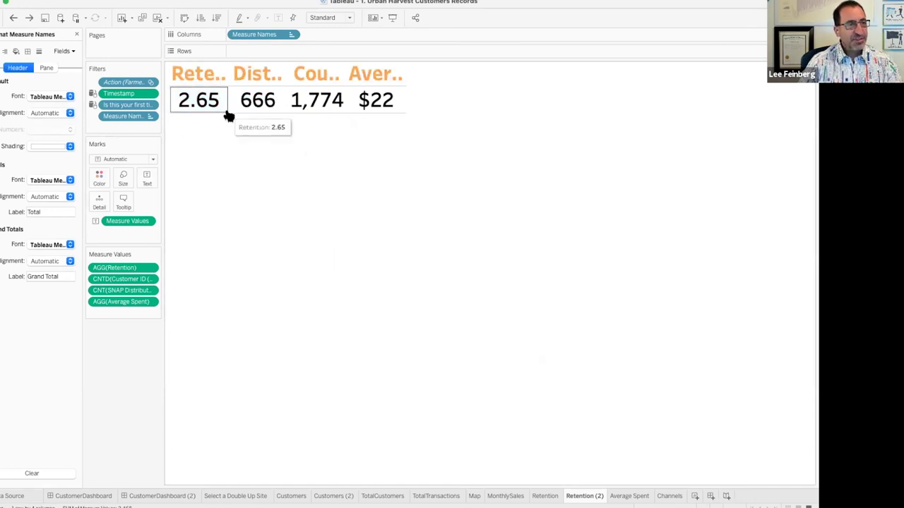
Look at the tile headings on CustomerDashboard (2) and set the Measure Names header font size on Retention (2) to 16.
click(174, 498)
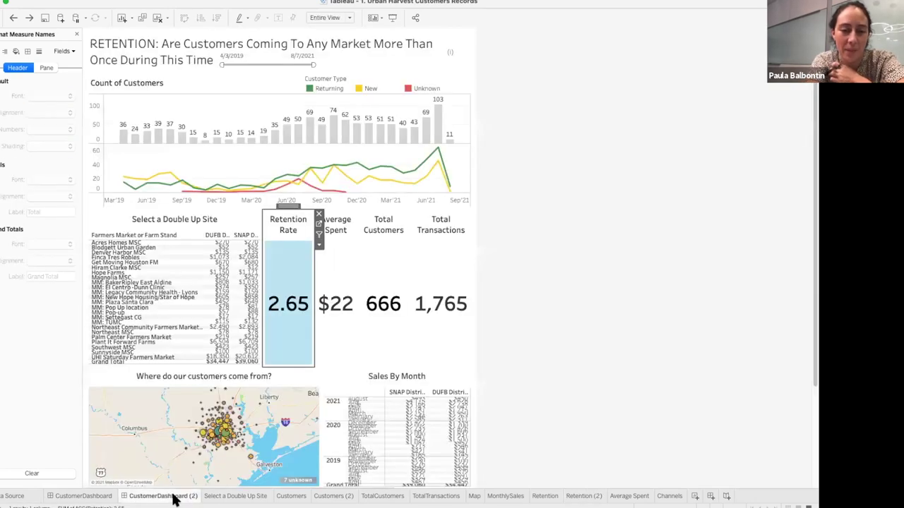
click(593, 498)
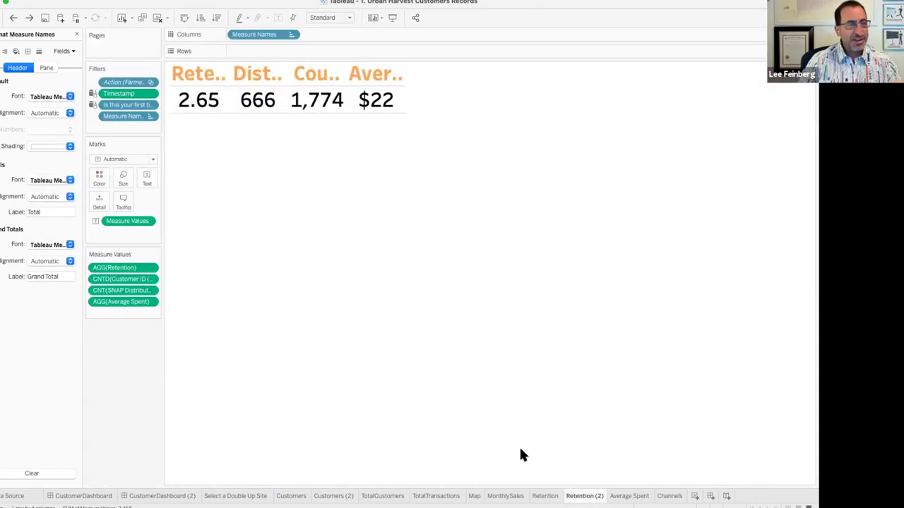
click(70, 97)
click(51, 127)
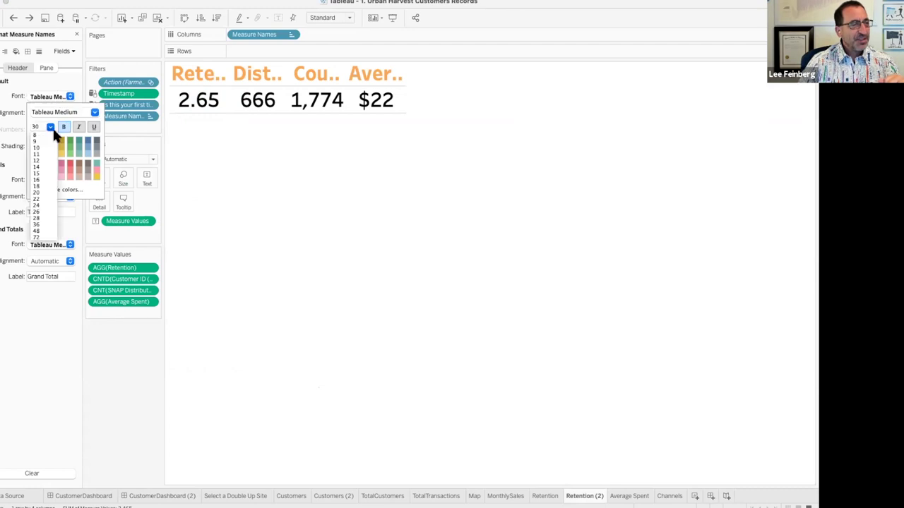
click(39, 179)
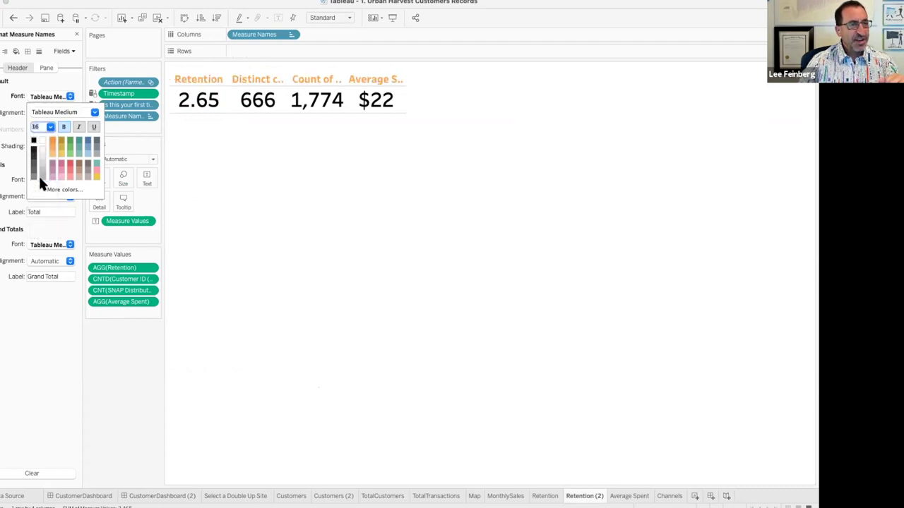
Change the font color of the Measure Names headers to black.
click(196, 79)
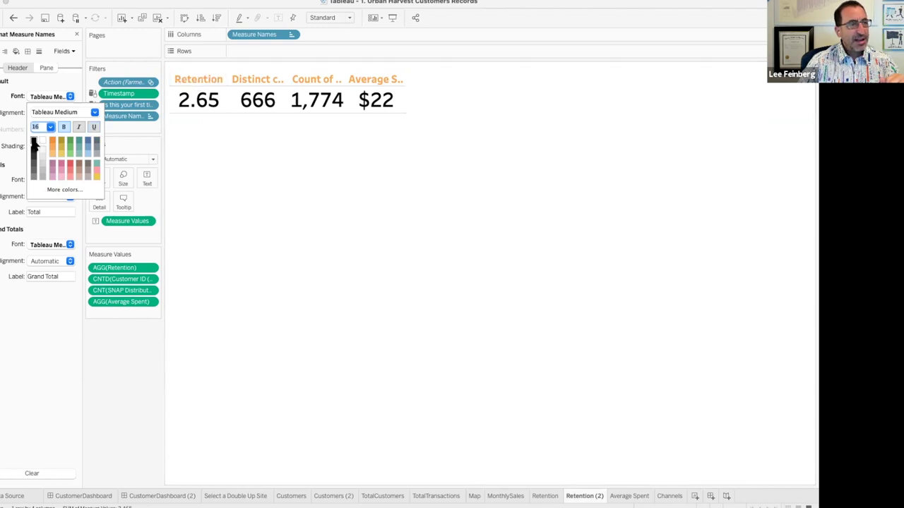
click(9, 131)
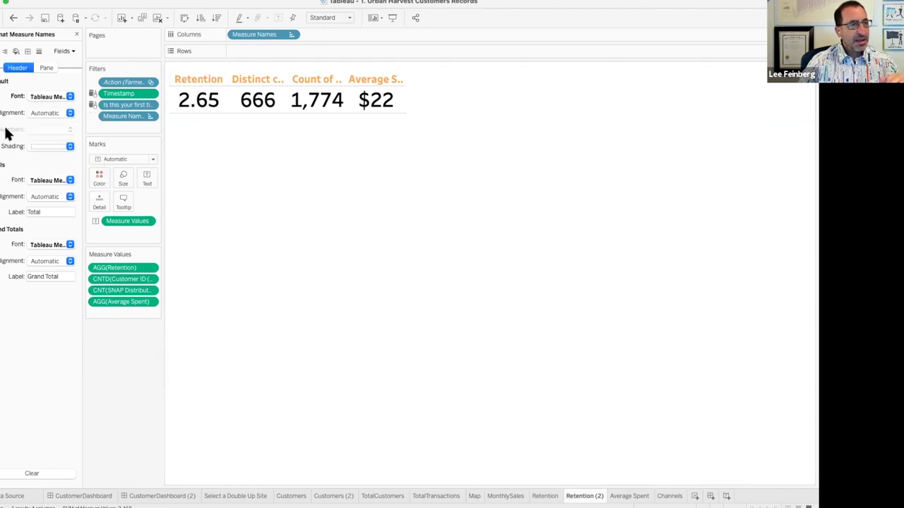
click(60, 98)
click(34, 149)
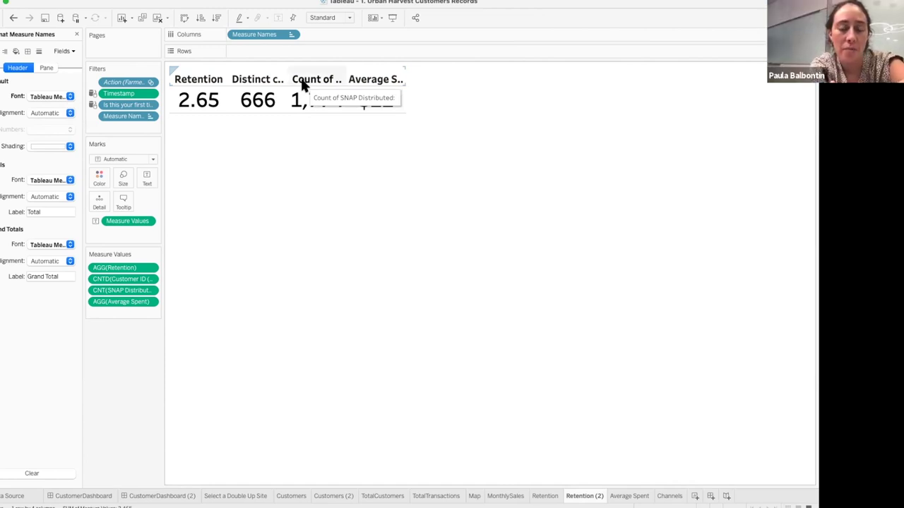
Edit the alias of the Count of SNAP Distributed header on Retention (2) to "Number of Transactions".
right_click(302, 82)
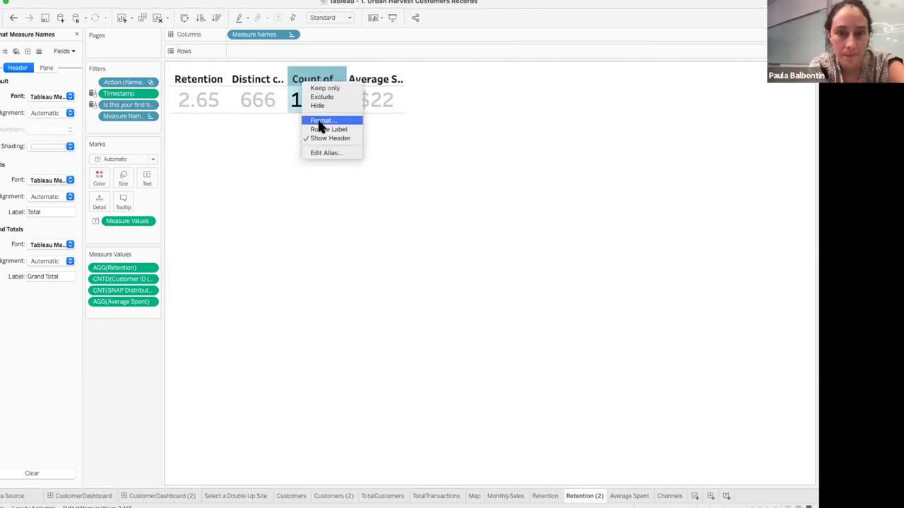
click(321, 153)
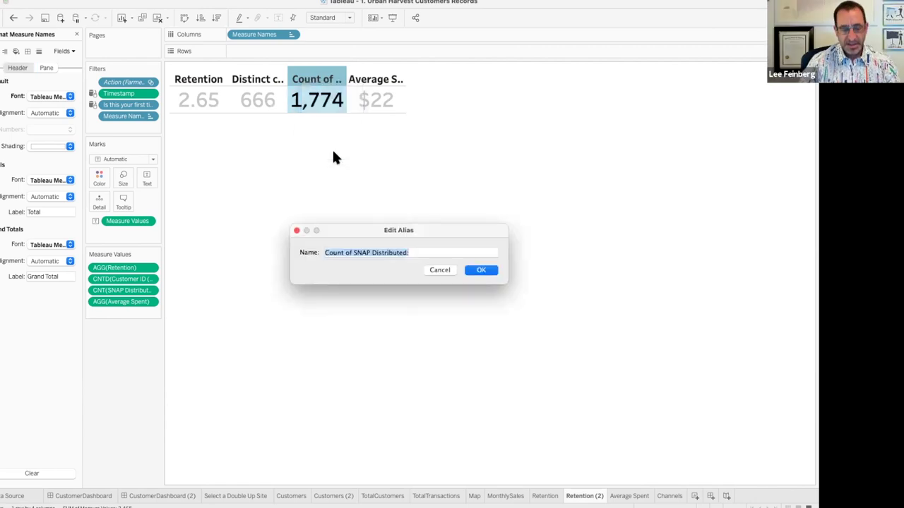
text(Number of Transactions)
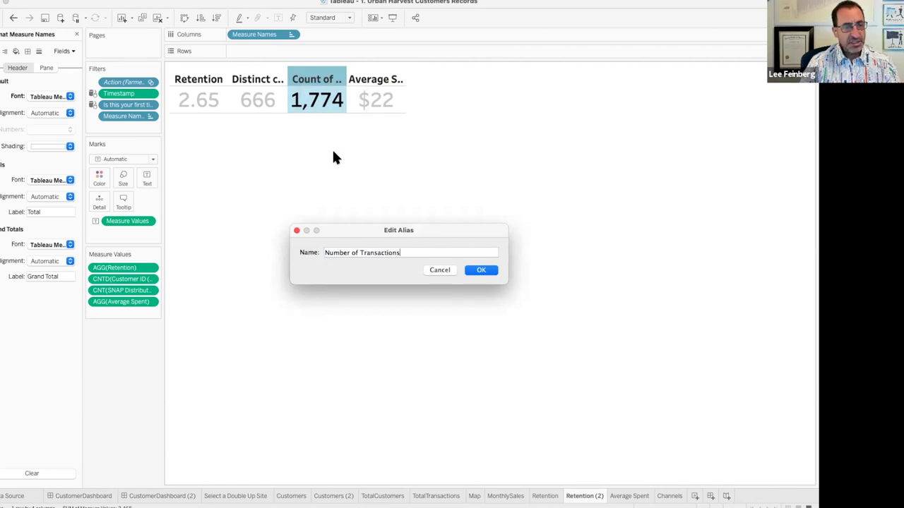
click(480, 270)
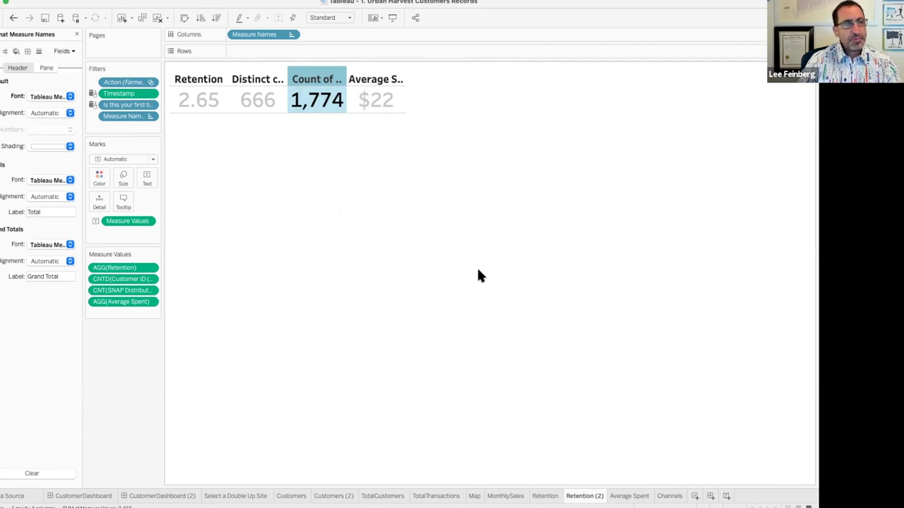
Edit the alias of the distinct count of Customer ID header to "Number of Customers" and heighten the header row to fit two lines.
click(245, 82)
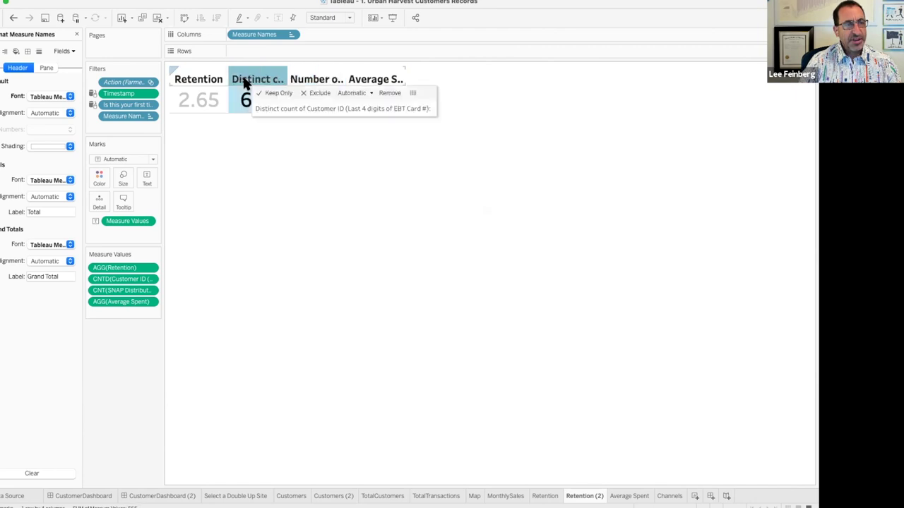
right_click(245, 83)
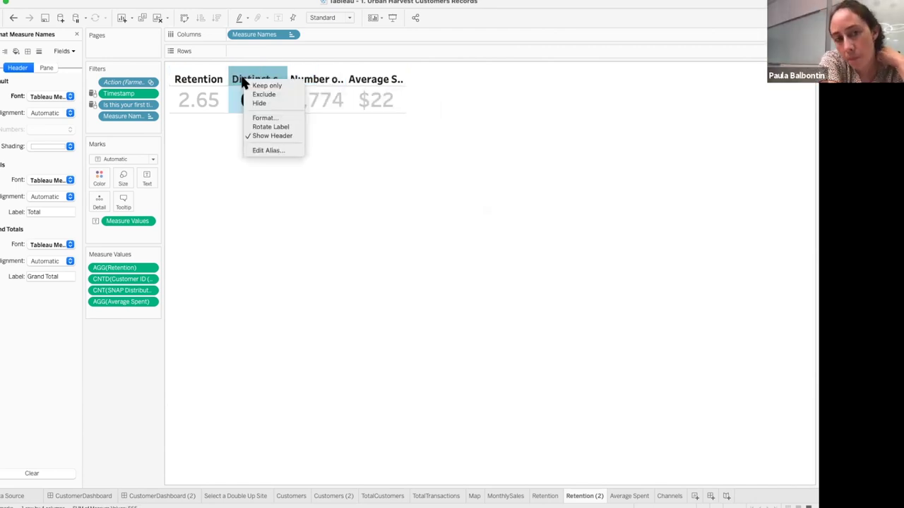
click(264, 151)
text(Number of Customers)
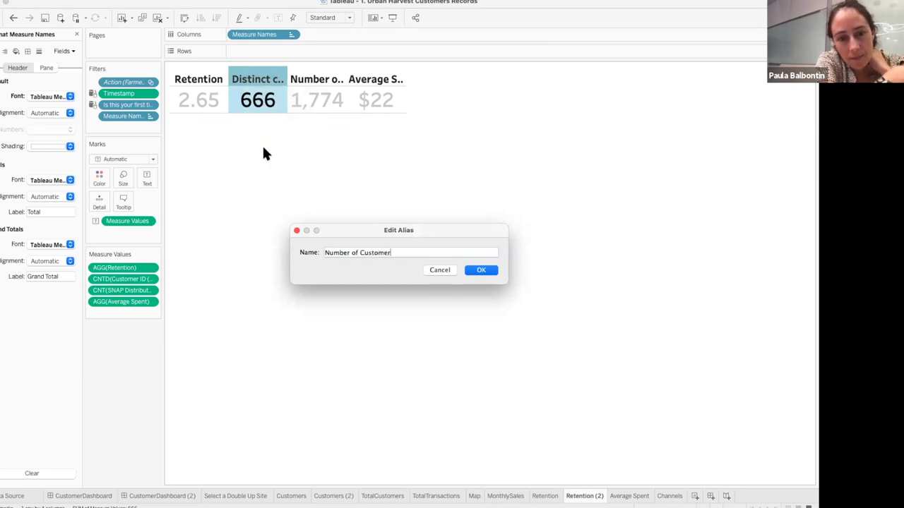
key(Return)
click(280, 137)
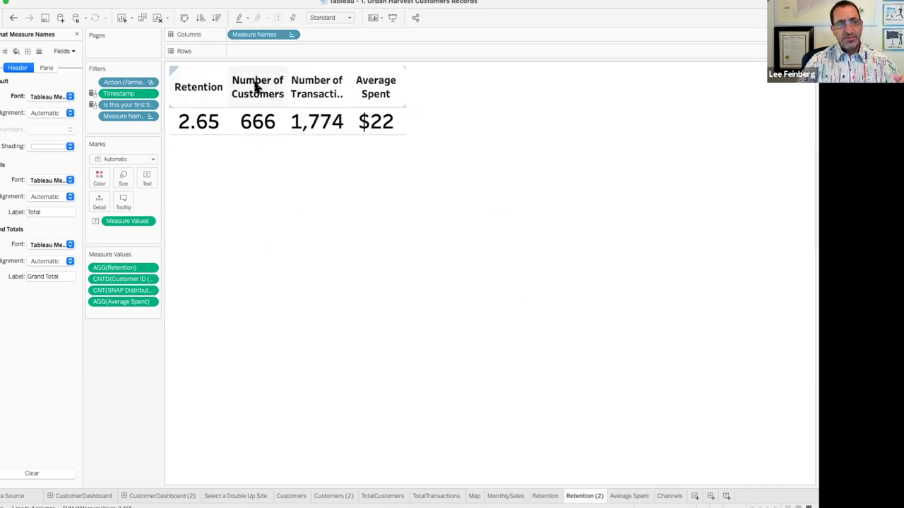
Remove the separate Retention Rate, Average Spent, Total Customers and Total Transactions tiles from CustomerDashboard (2).
mouse_move(218, 134)
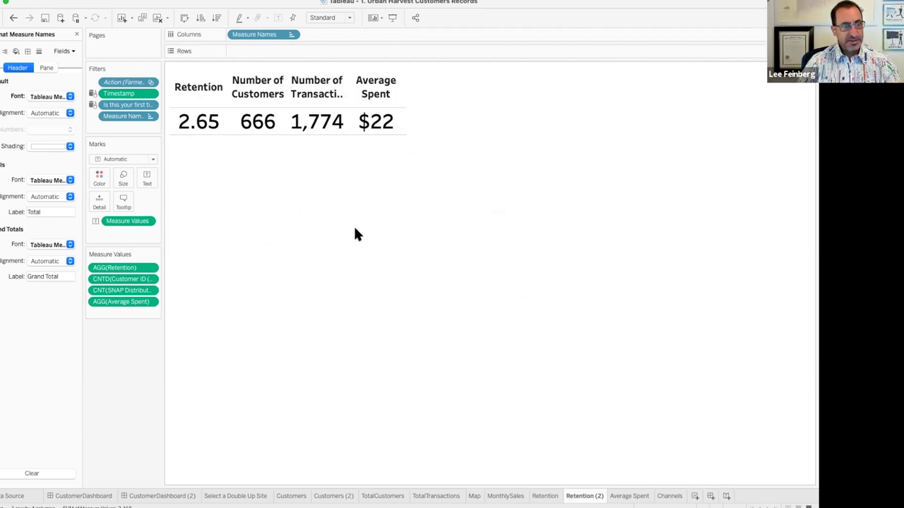
click(178, 497)
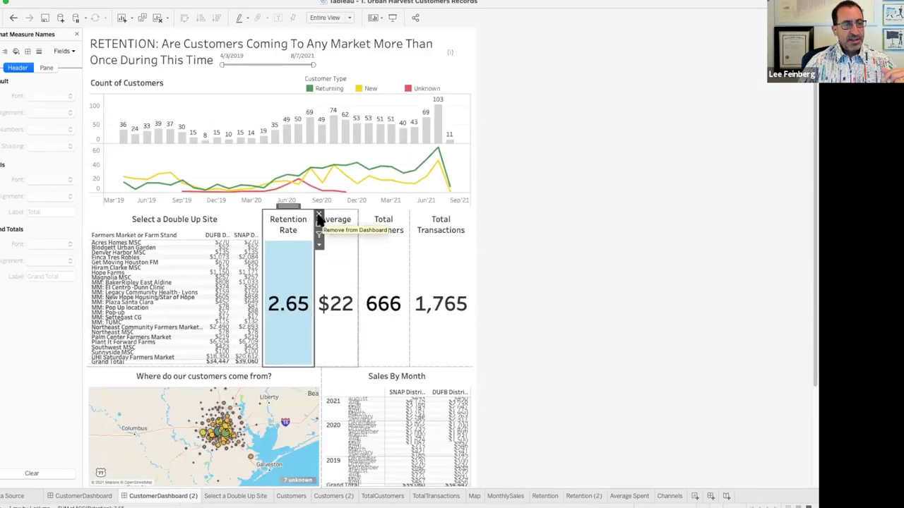
click(318, 214)
click(345, 216)
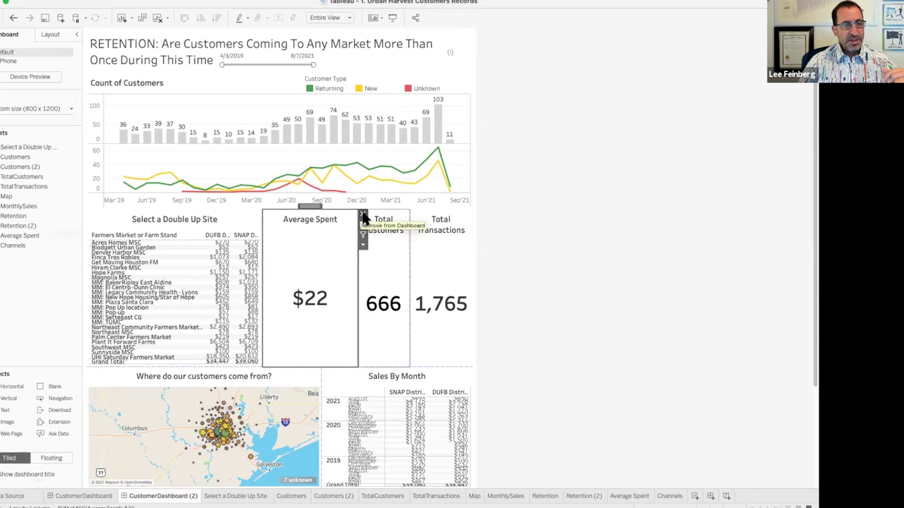
click(363, 215)
click(361, 216)
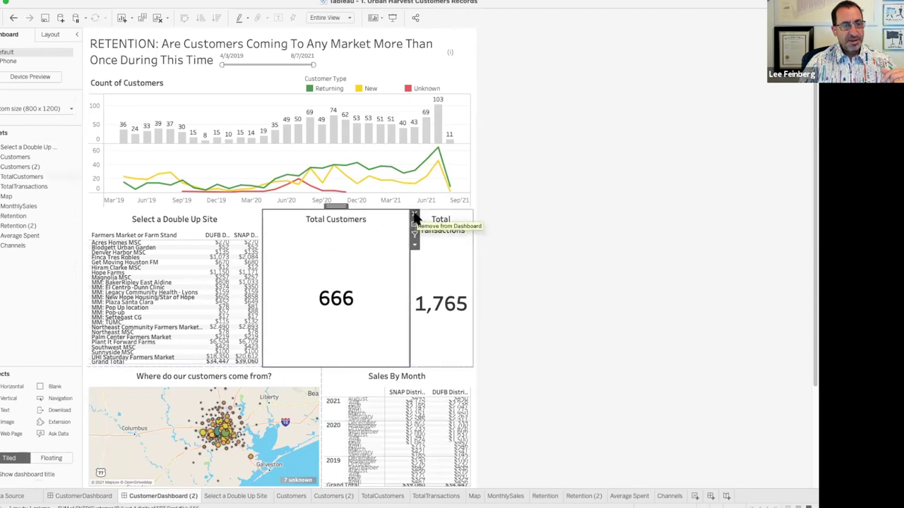
click(414, 214)
click(438, 245)
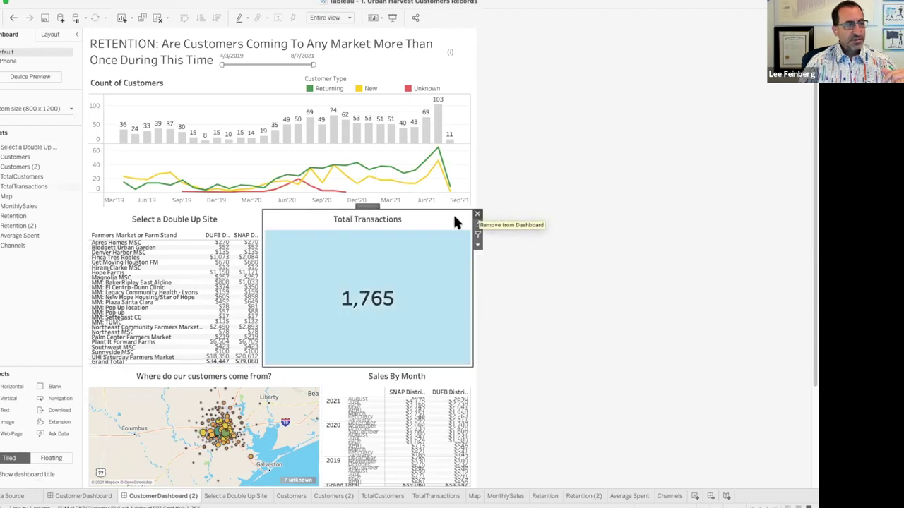
click(477, 216)
Place the Retention (2) sheet across the dashboard between the customer charts and the Double Up Site table, and hide its title.
drag(21, 224, 256, 221)
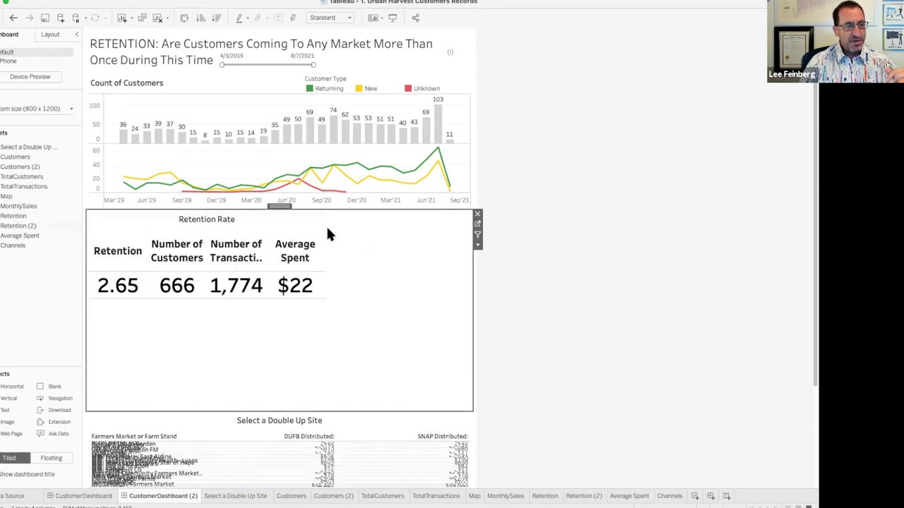
right_click(196, 220)
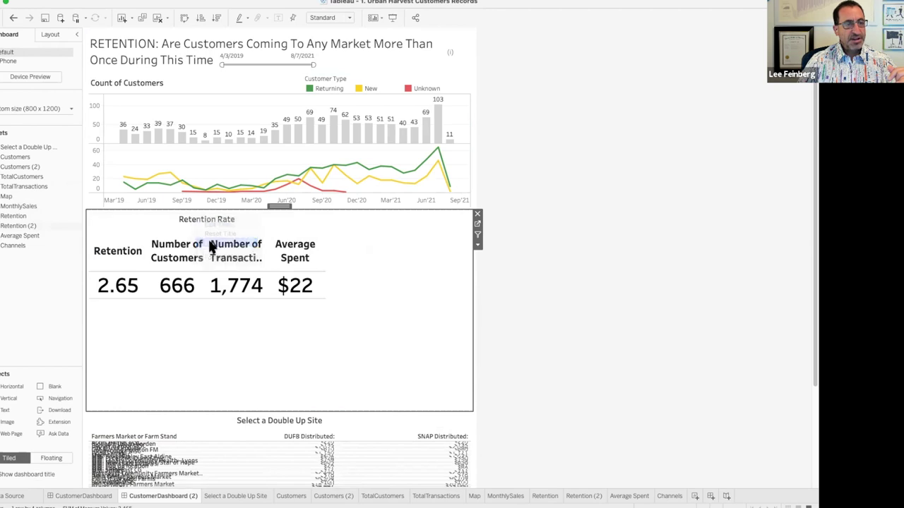
click(209, 238)
Set the combined KPI sheet to Fit Width and shorten its container to end just below the row of values.
click(335, 17)
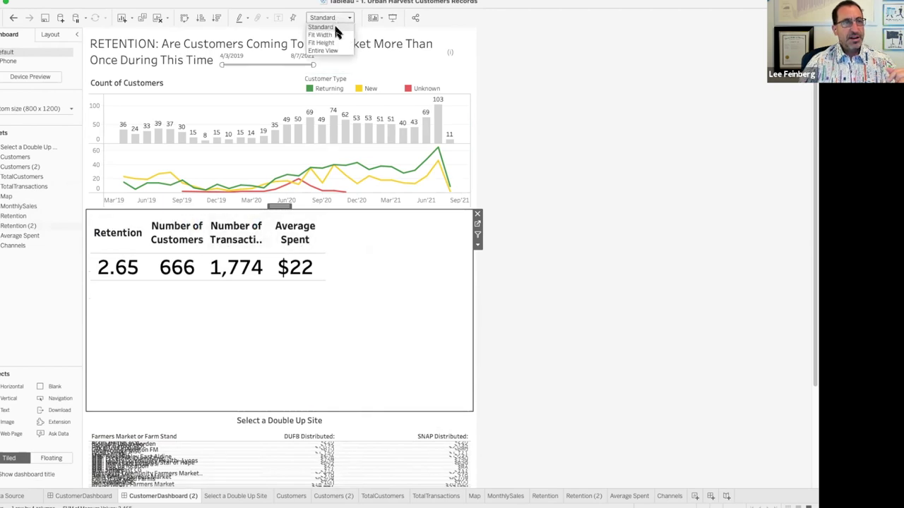
click(334, 34)
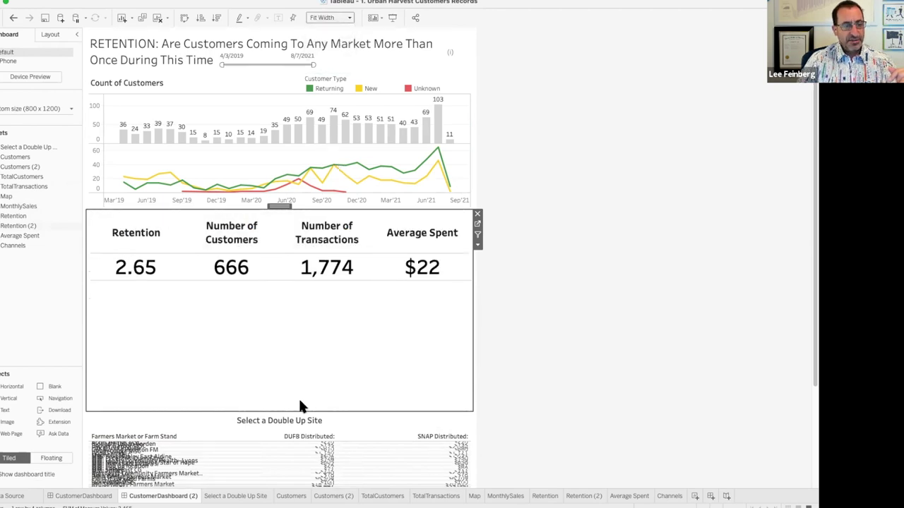
drag(292, 411, 313, 286)
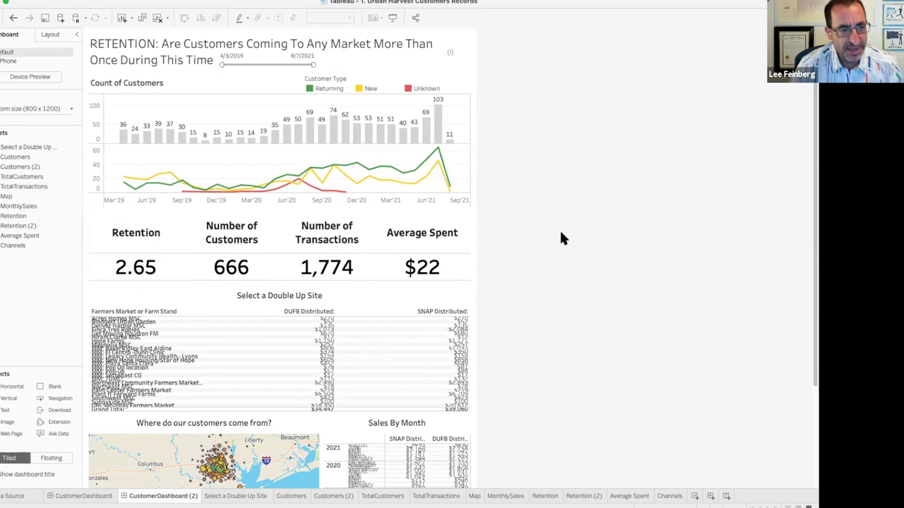
scroll(558, 229, down, 3)
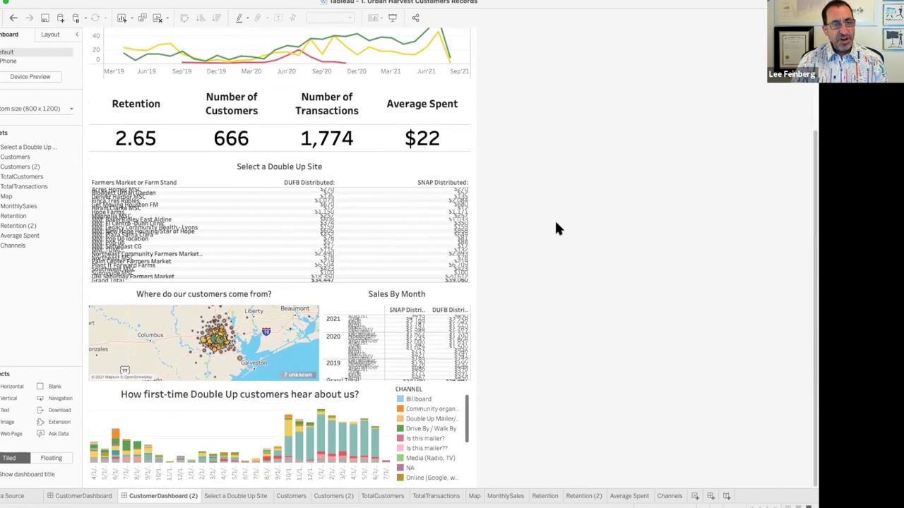
scroll(558, 229, up, 3)
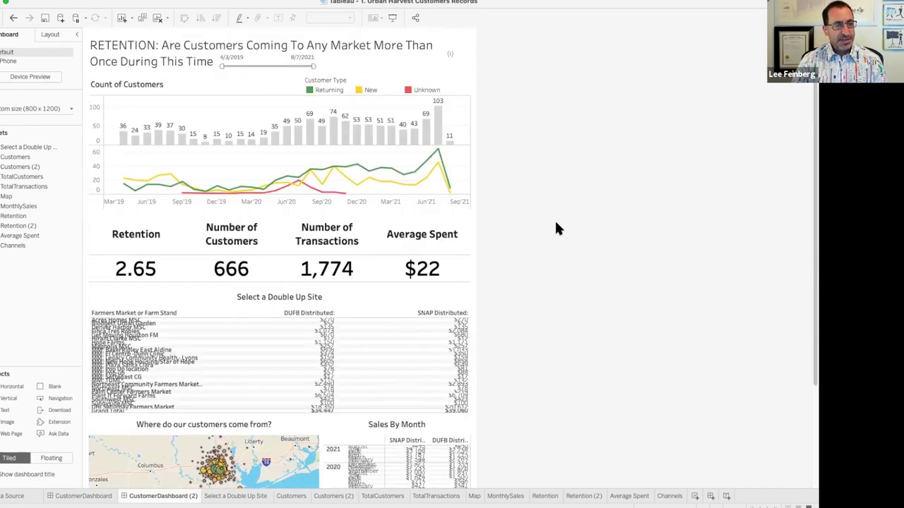